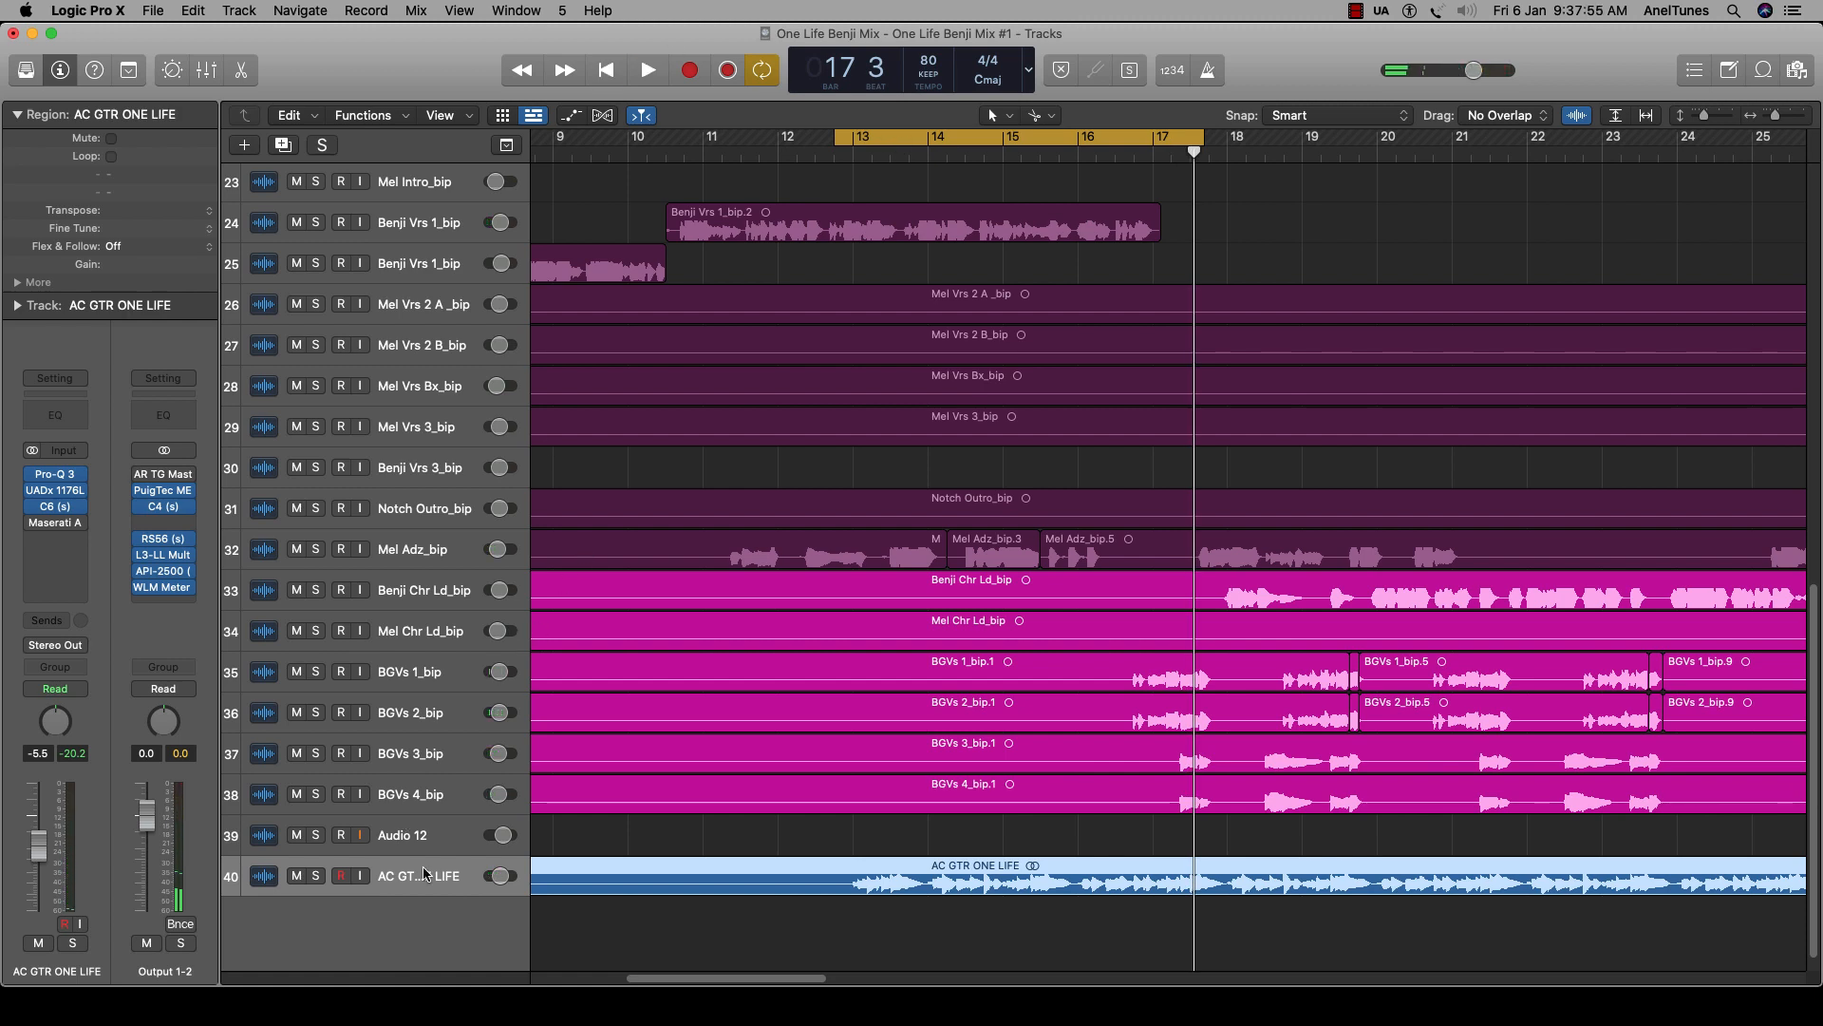
Solo the AC GTR ONE LIFE track, shift the cycle range to start at bar 13, and play it.
{"action": "left_click", "coordinate": [317, 877]}
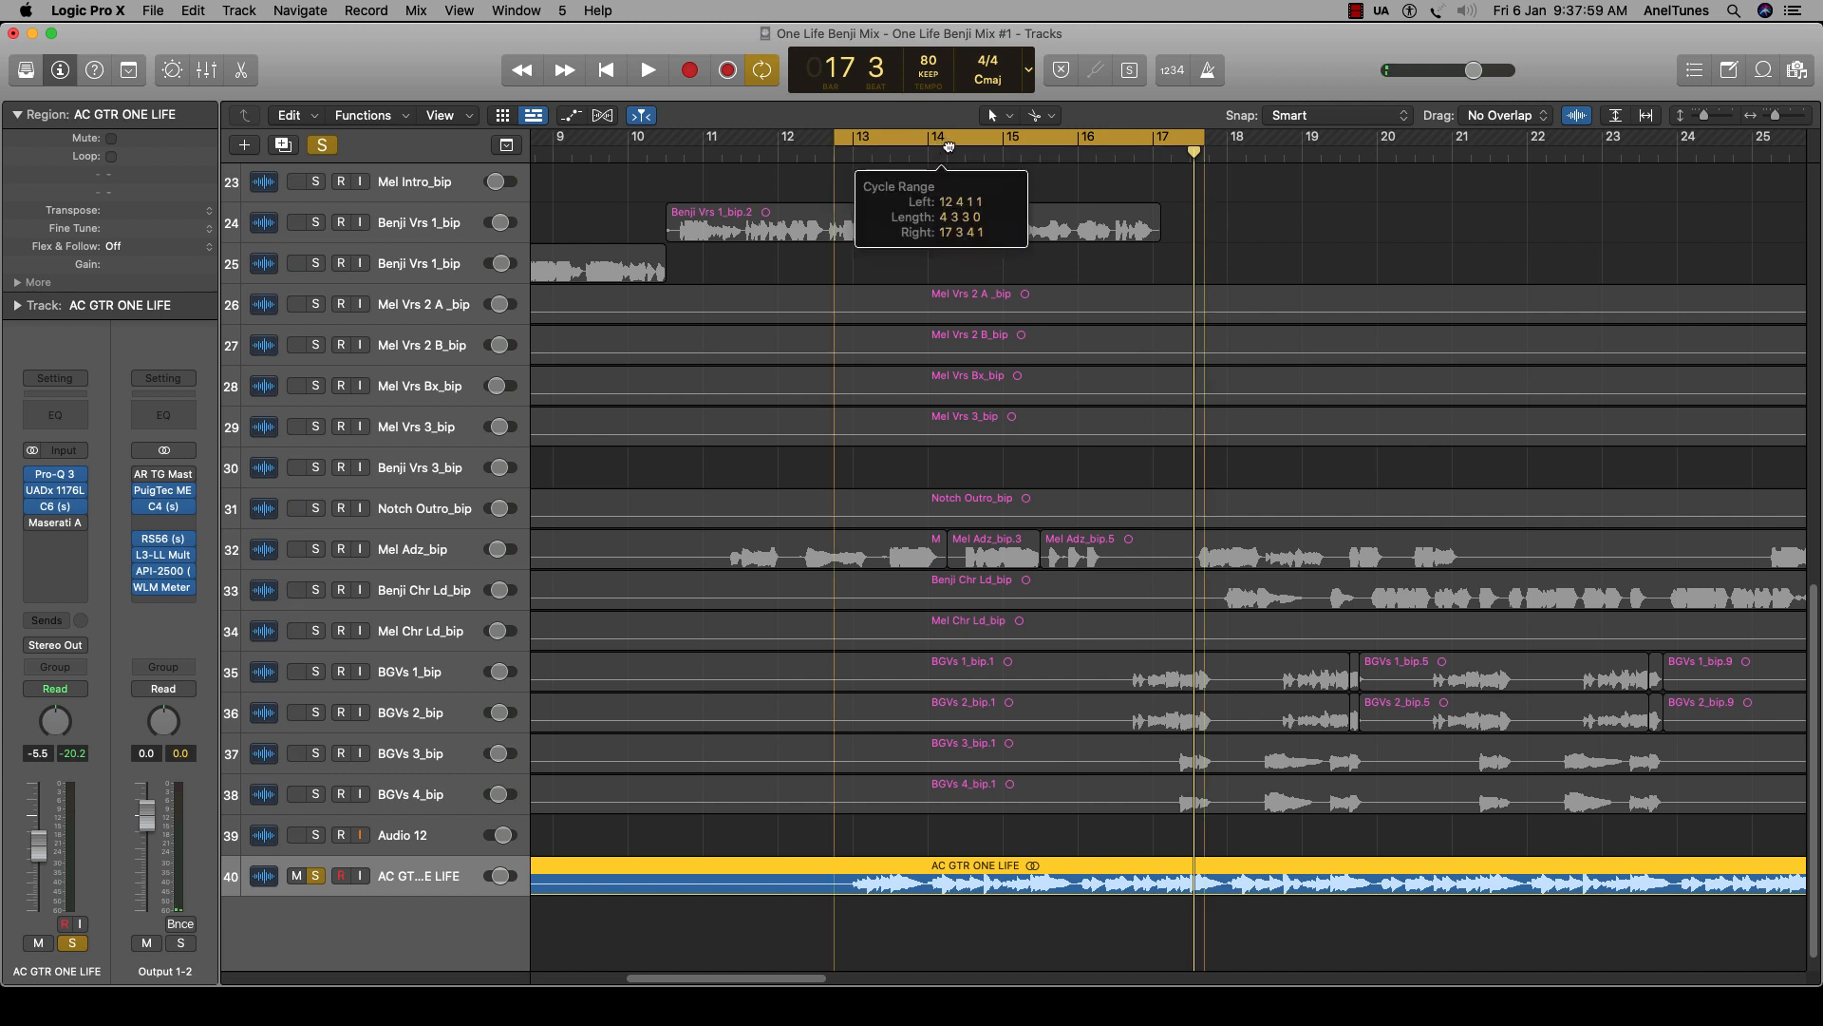
{"action": "left_click_drag", "start_coordinate": [910, 142], "coordinate": [947, 142]}
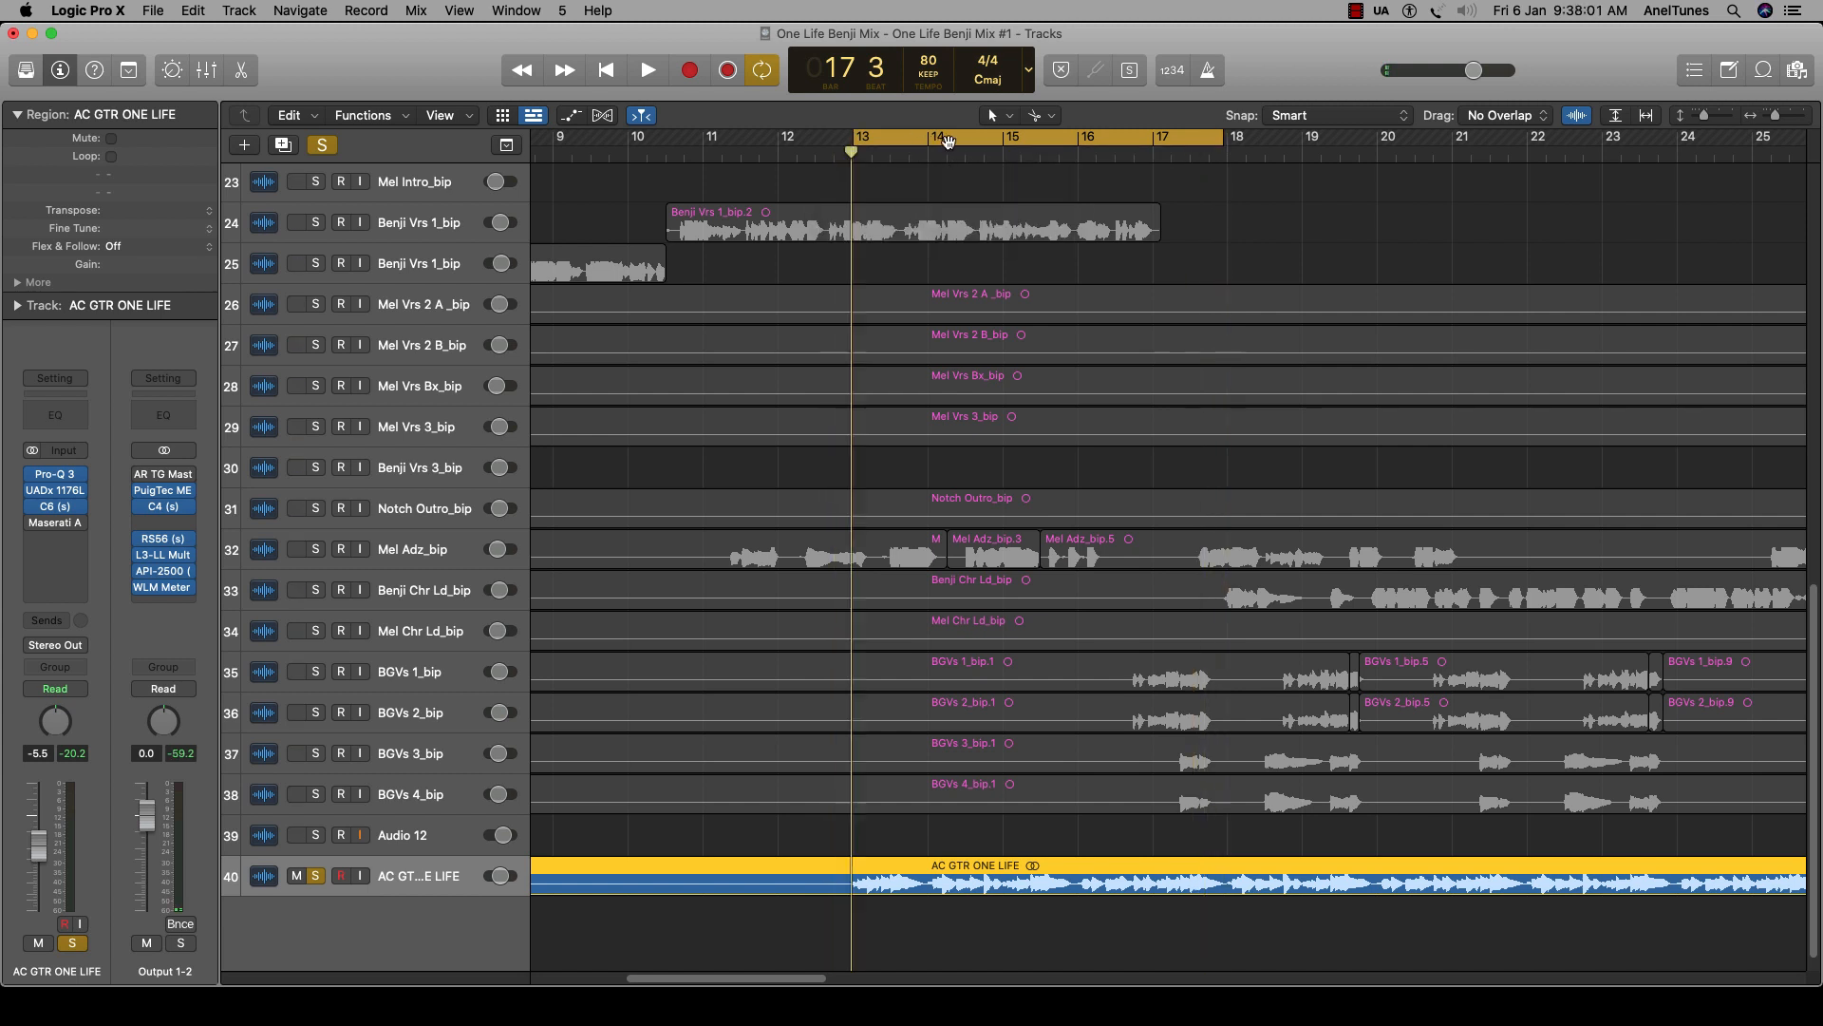
{"action": "key", "text": "space"}
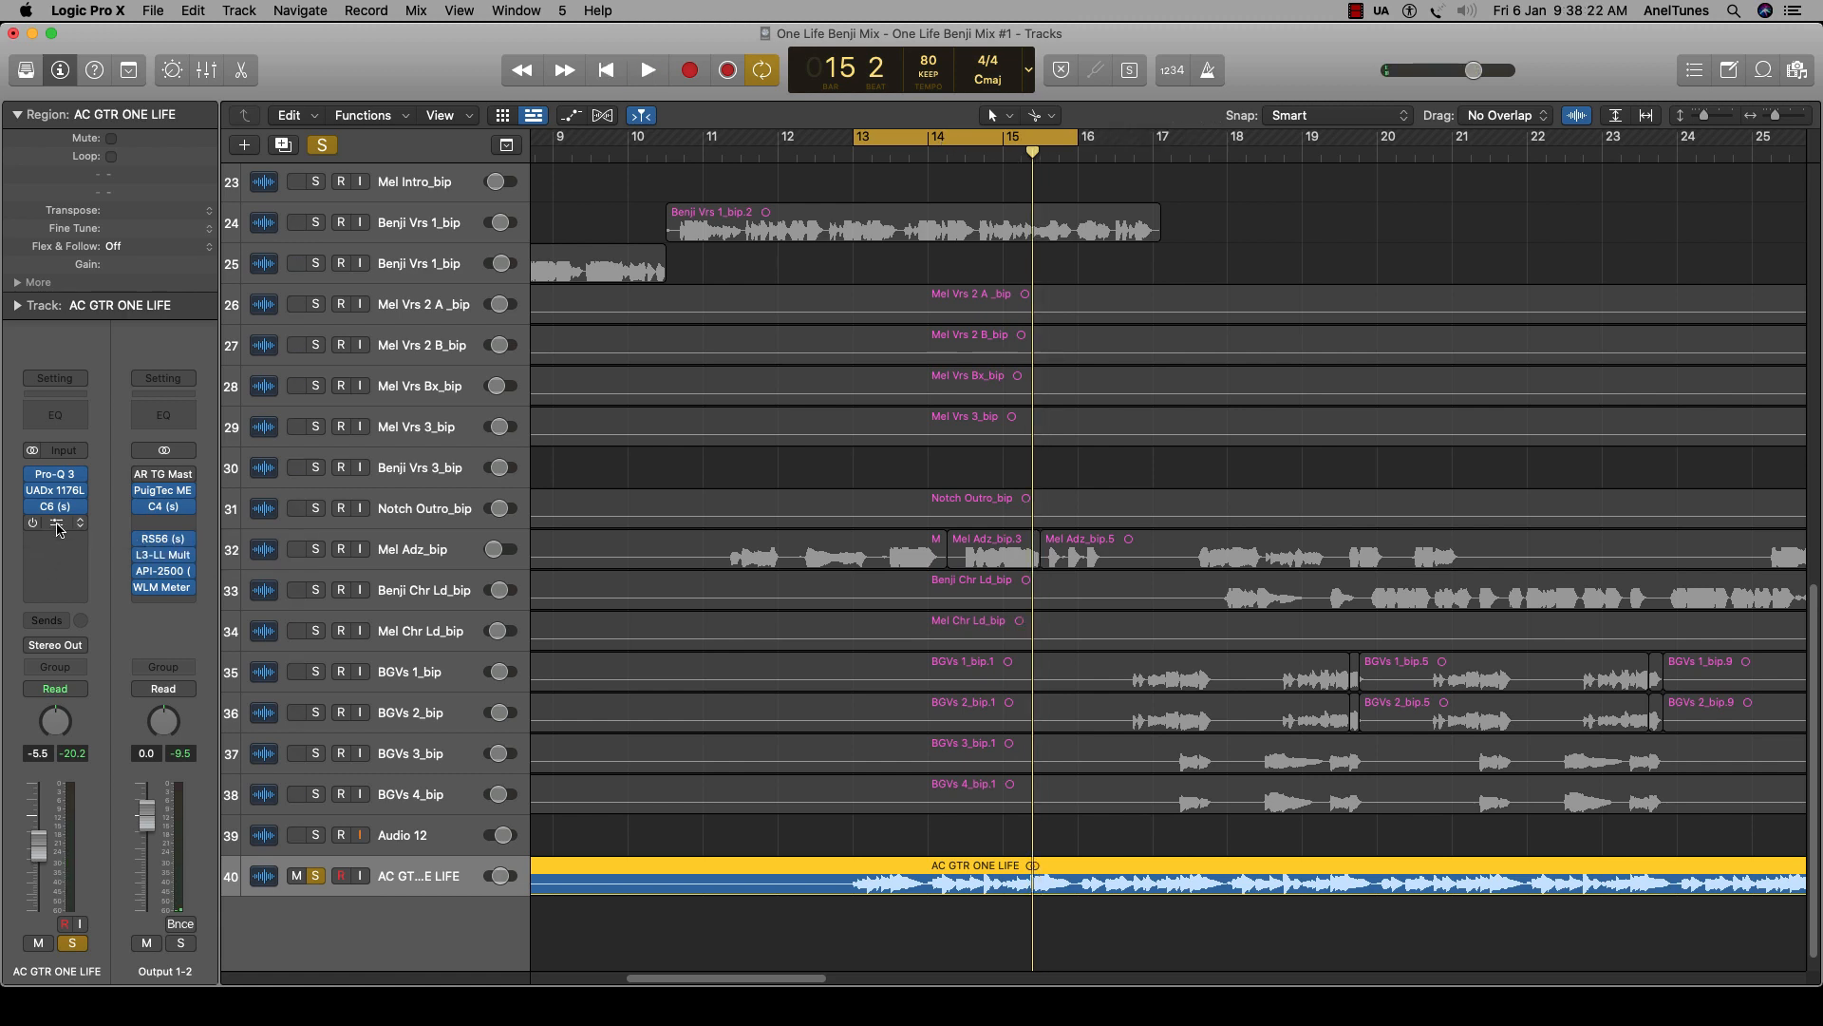
Open the Maserati ACG plug-in on the AC GTR ONE LIFE track and reposition its window over the arrangement.
{"action": "left_click", "coordinate": [58, 528]}
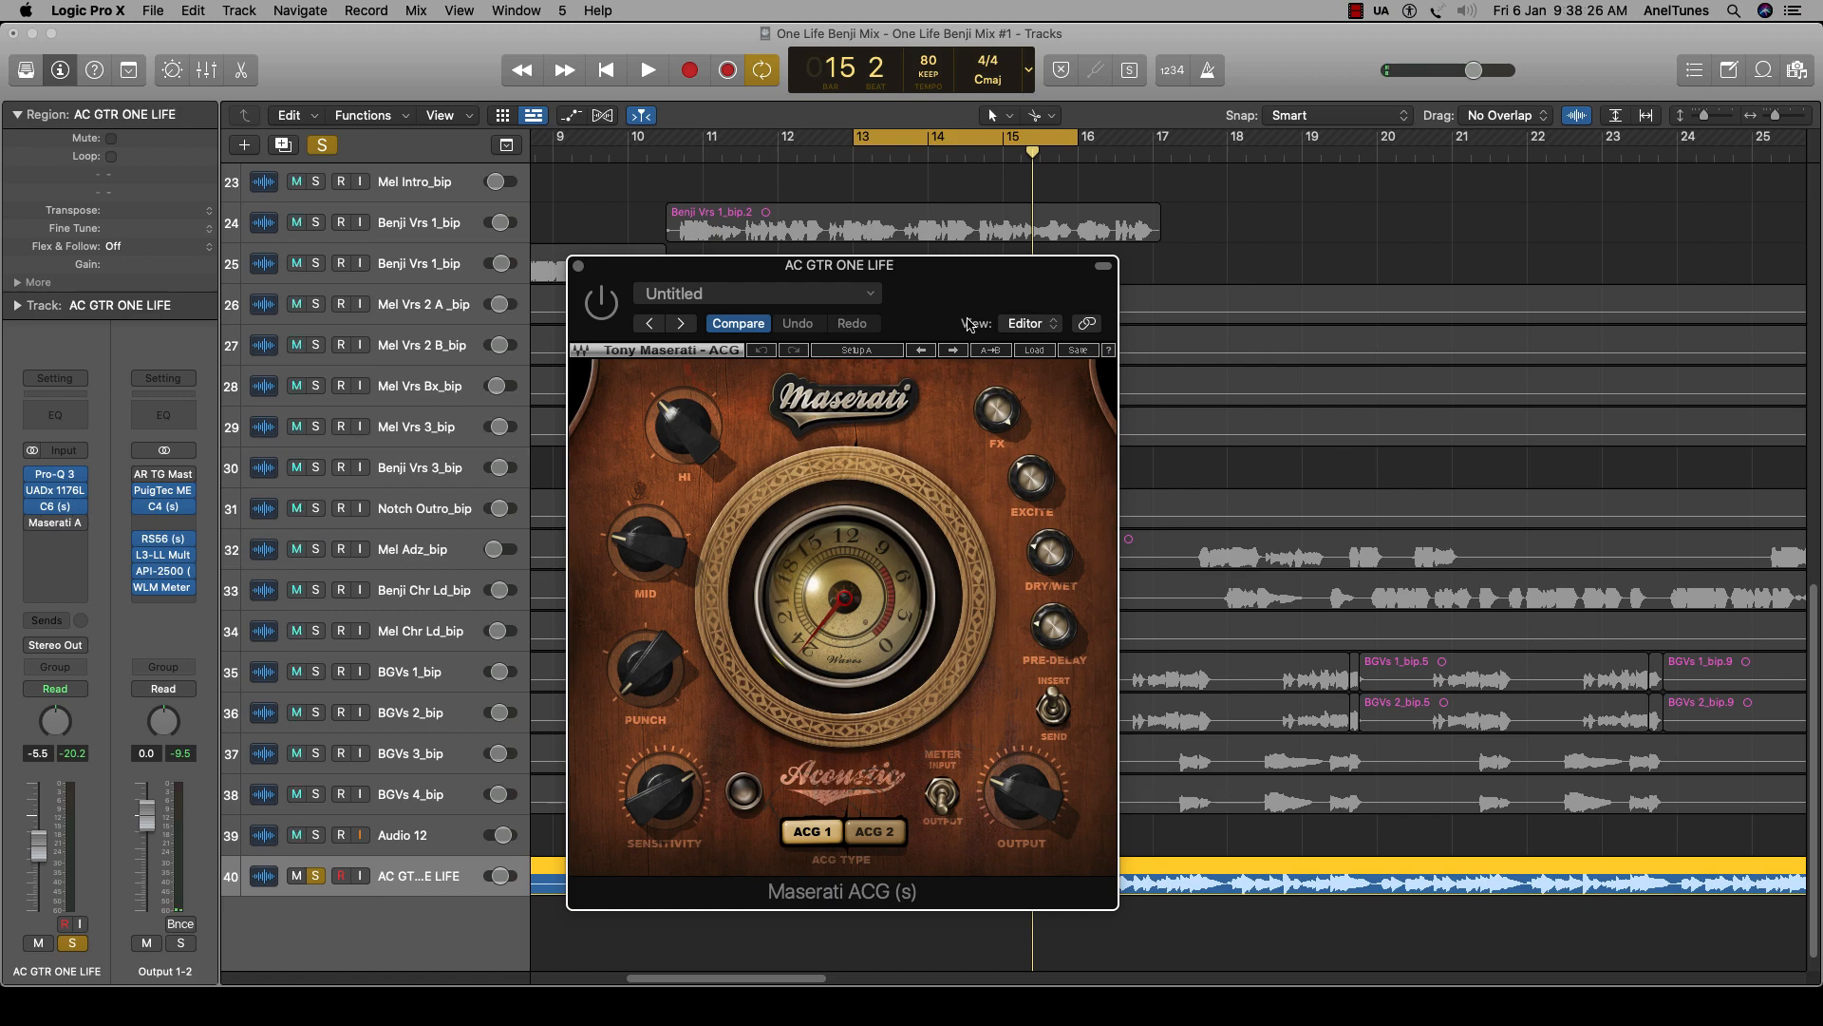
{"action": "left_click_drag", "start_coordinate": [938, 291], "coordinate": [1062, 287]}
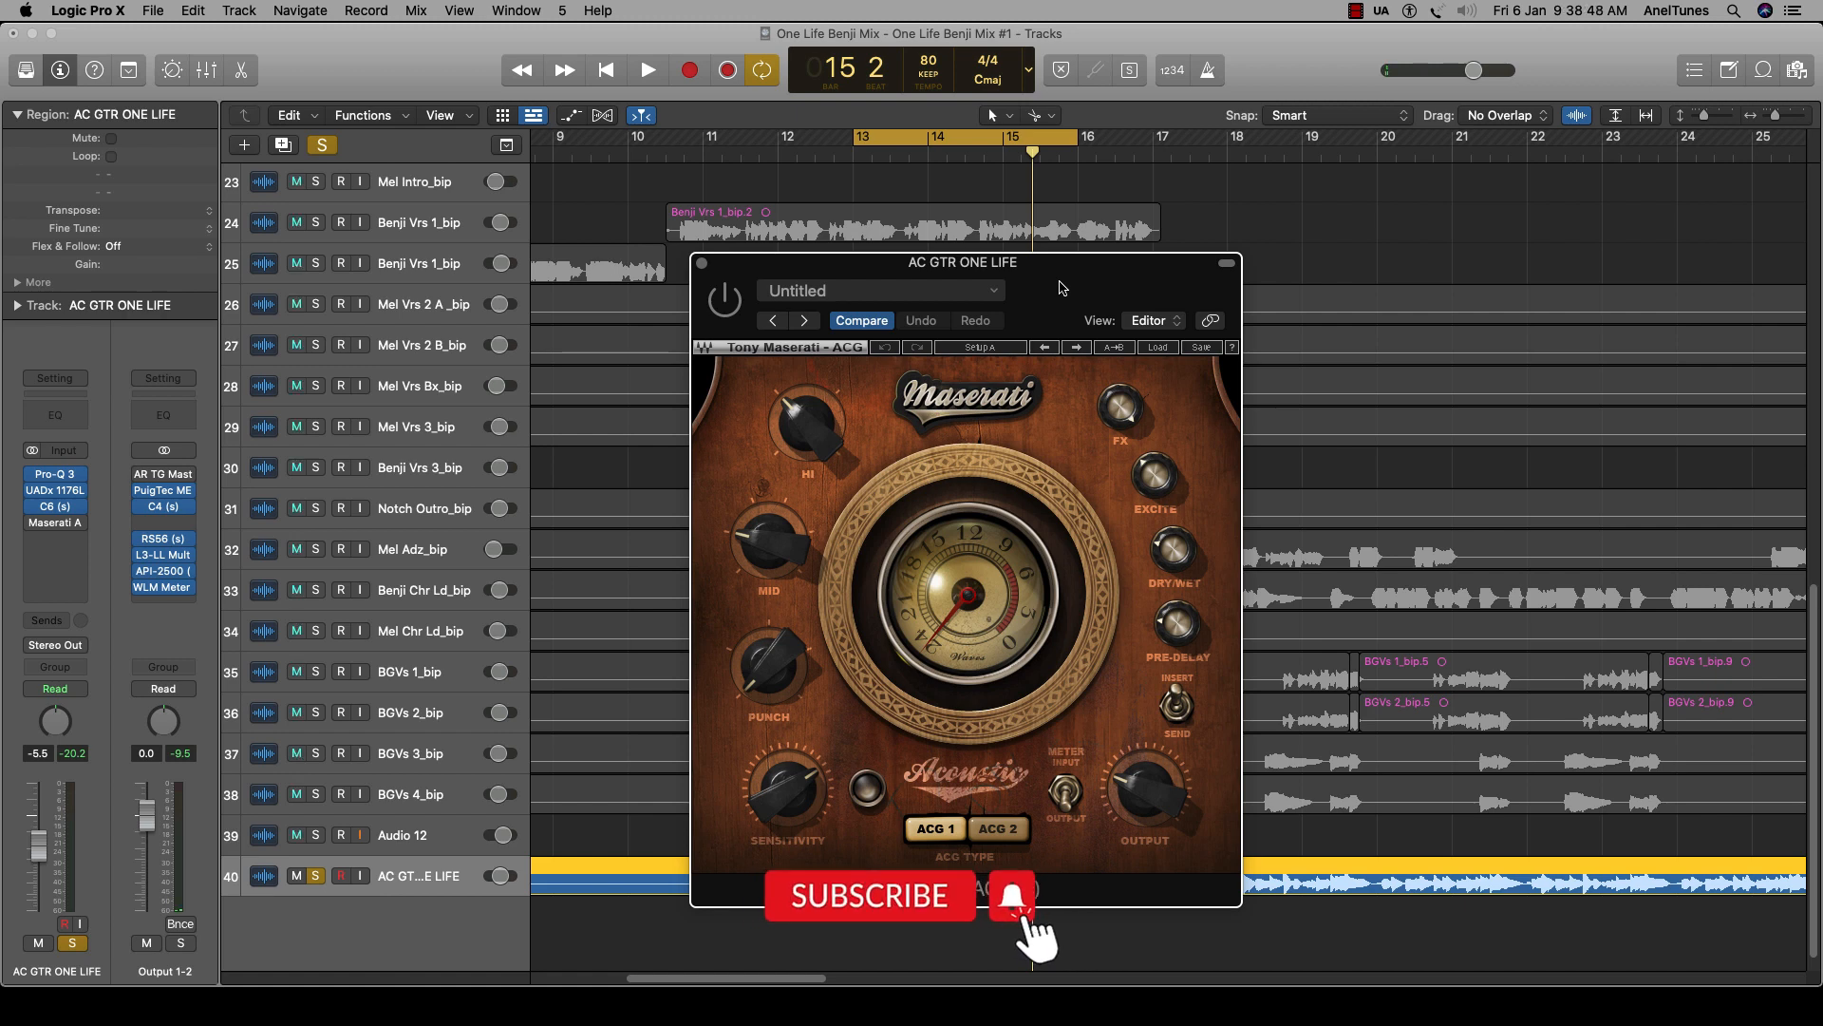
{"action": "left_click_drag", "start_coordinate": [1061, 286], "coordinate": [1070, 235]}
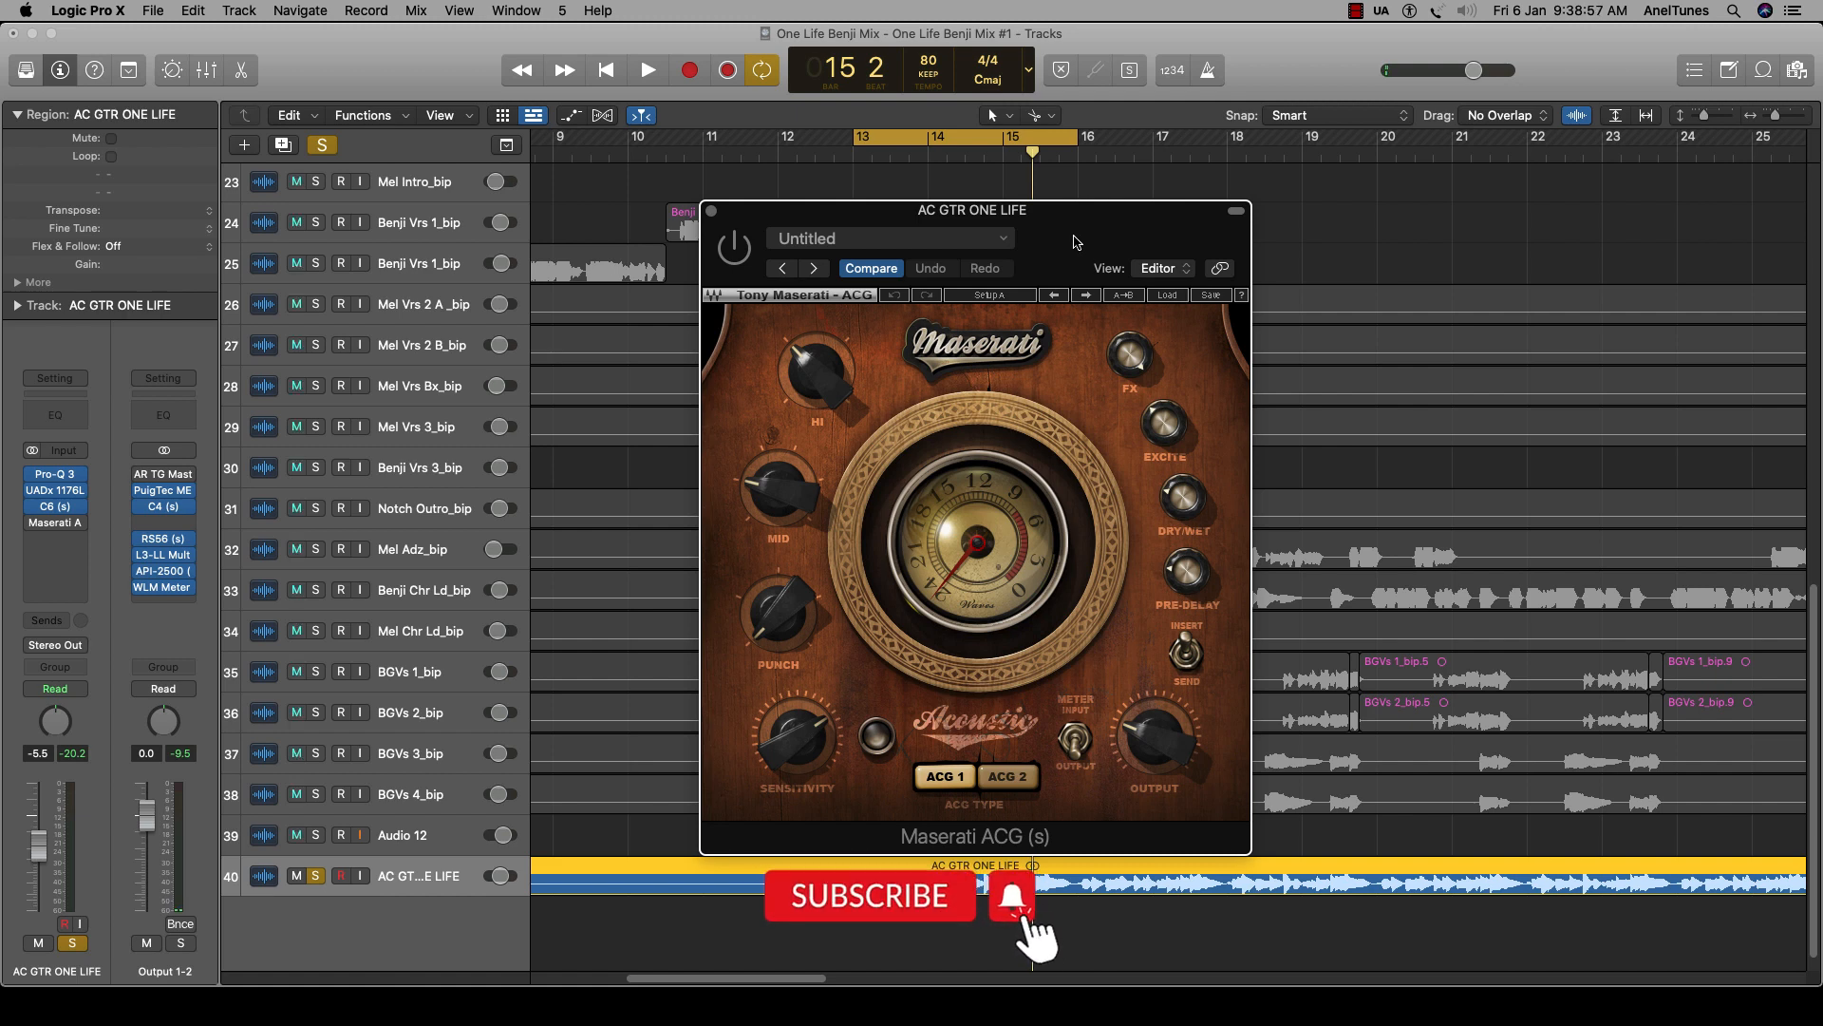
{"action": "left_click_drag", "start_coordinate": [1076, 241], "coordinate": [1085, 206]}
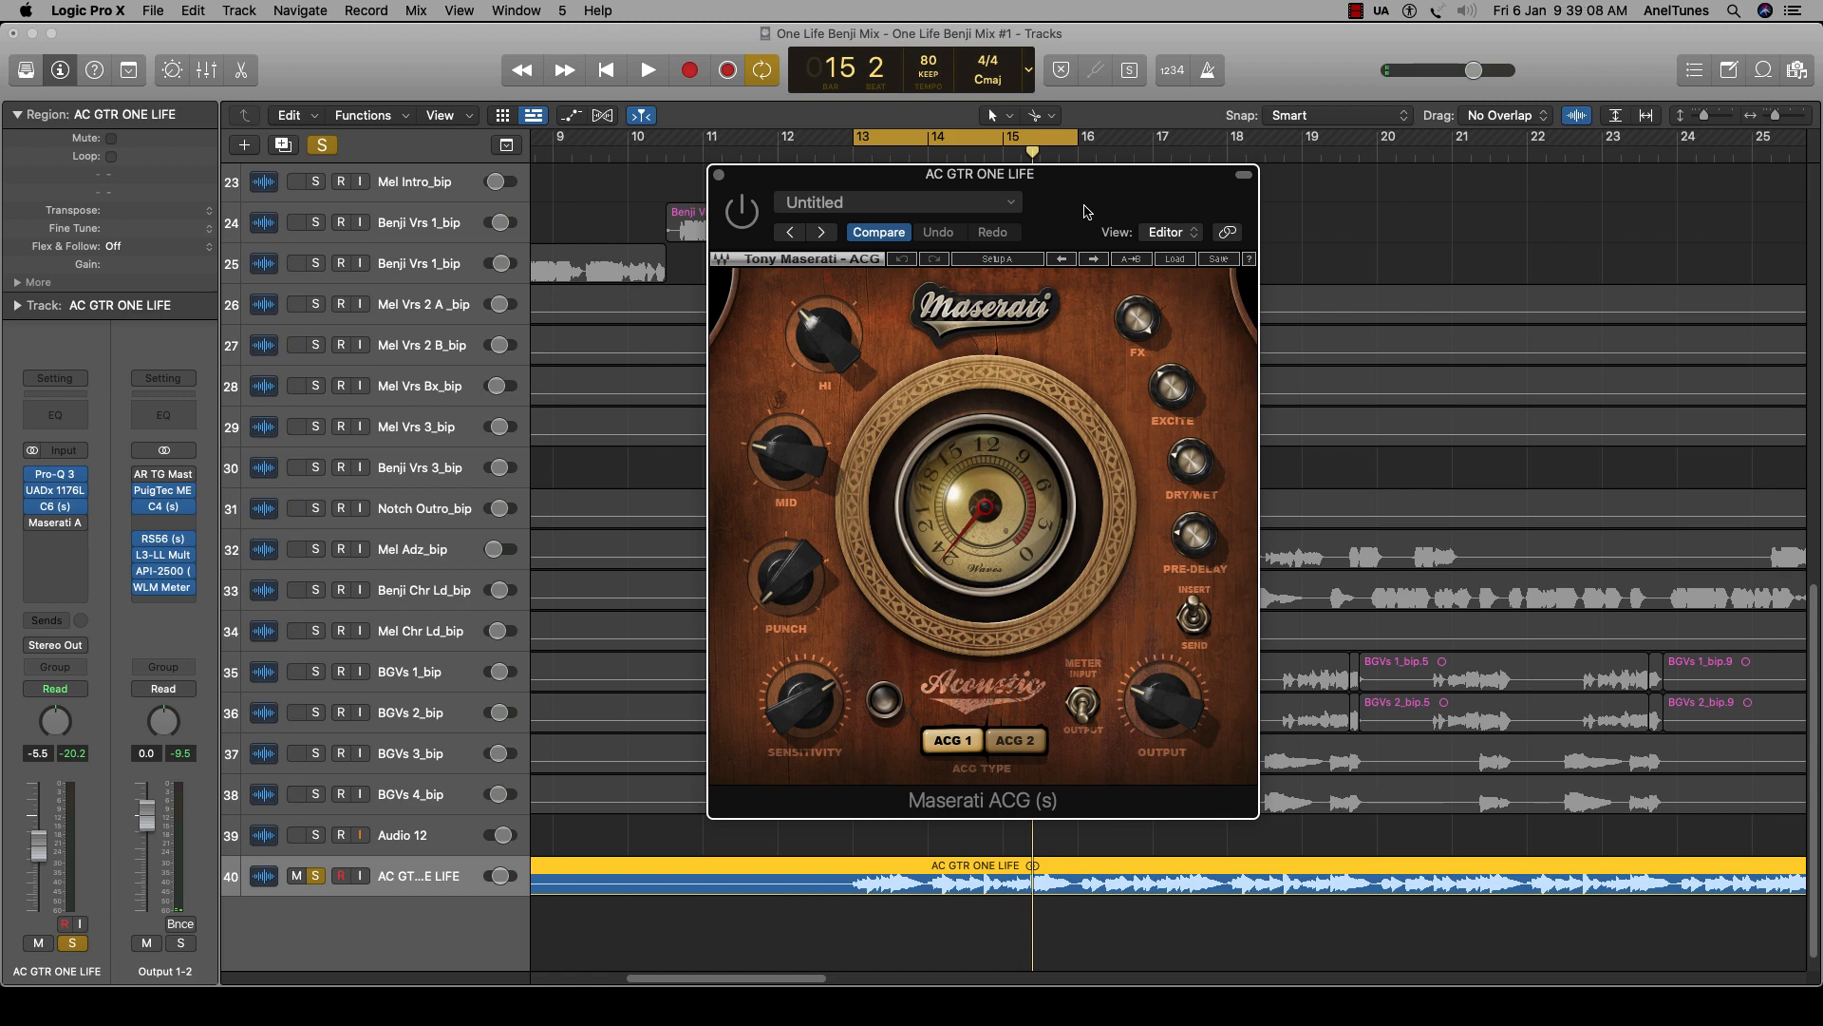
{"action": "left_click_drag", "start_coordinate": [1086, 210], "coordinate": [1078, 213]}
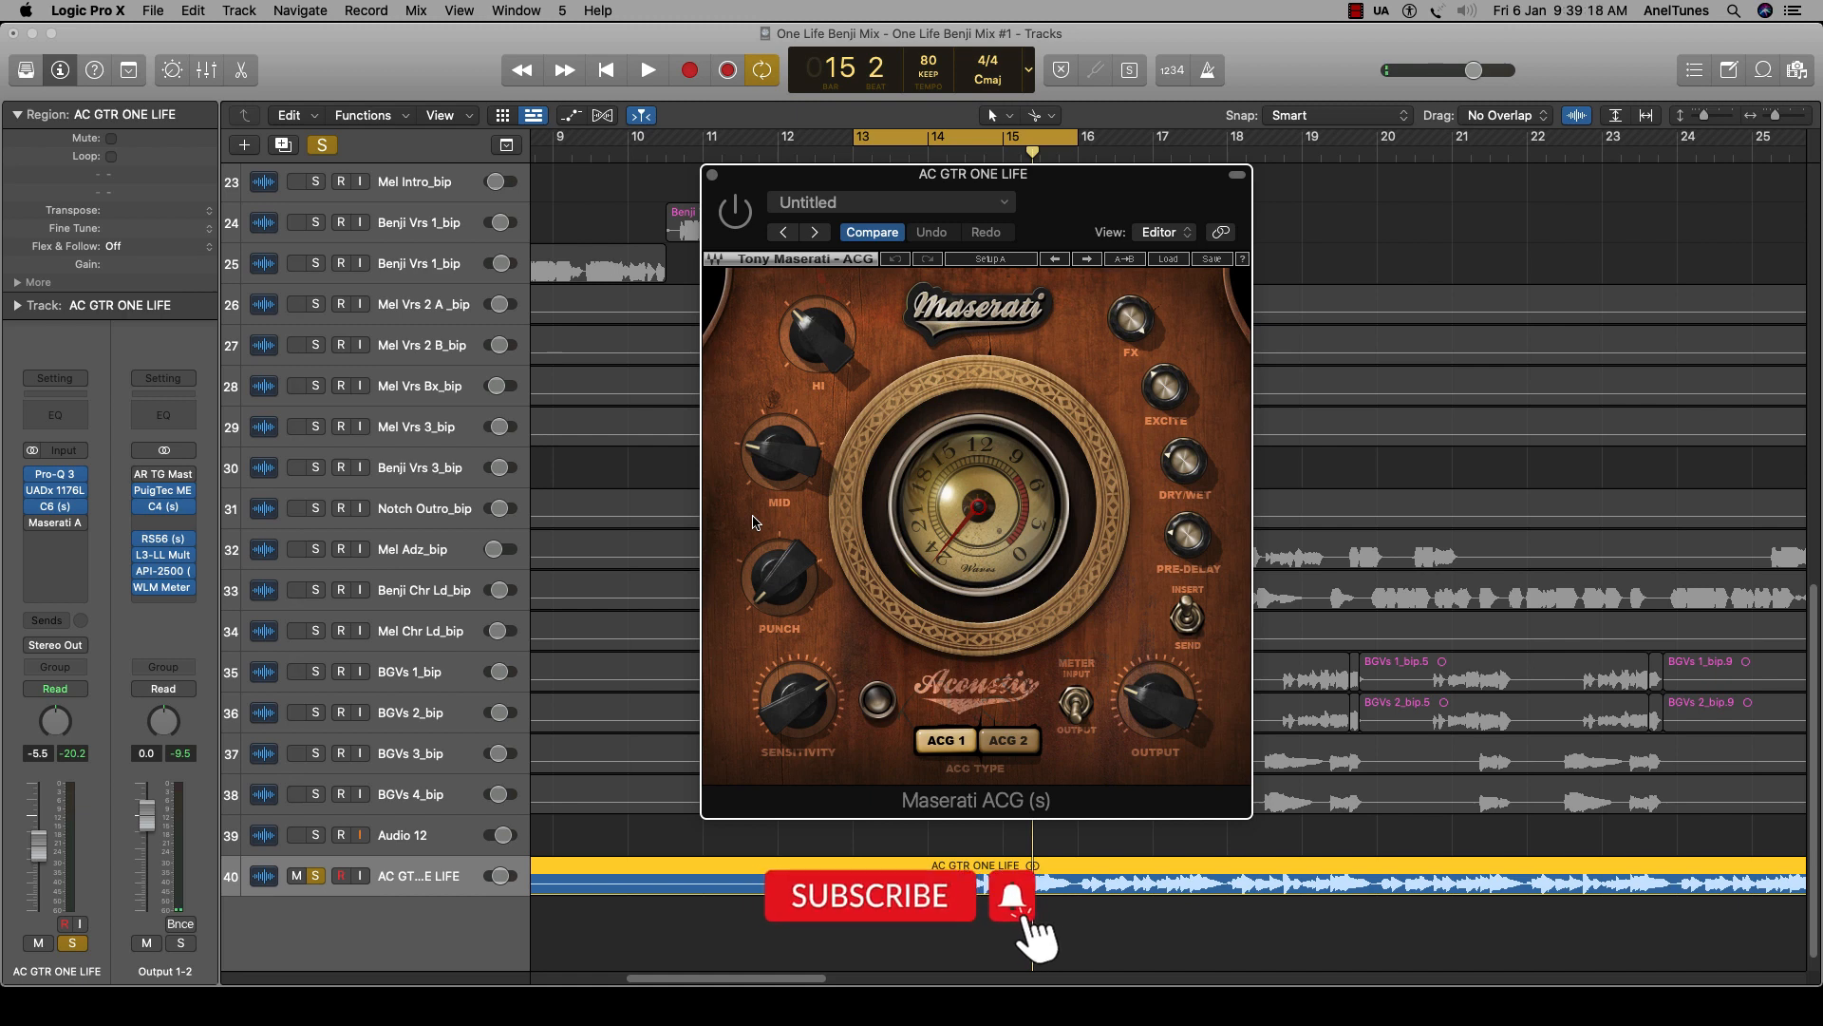
{"action": "left_click_drag", "start_coordinate": [1077, 206], "coordinate": [1092, 204]}
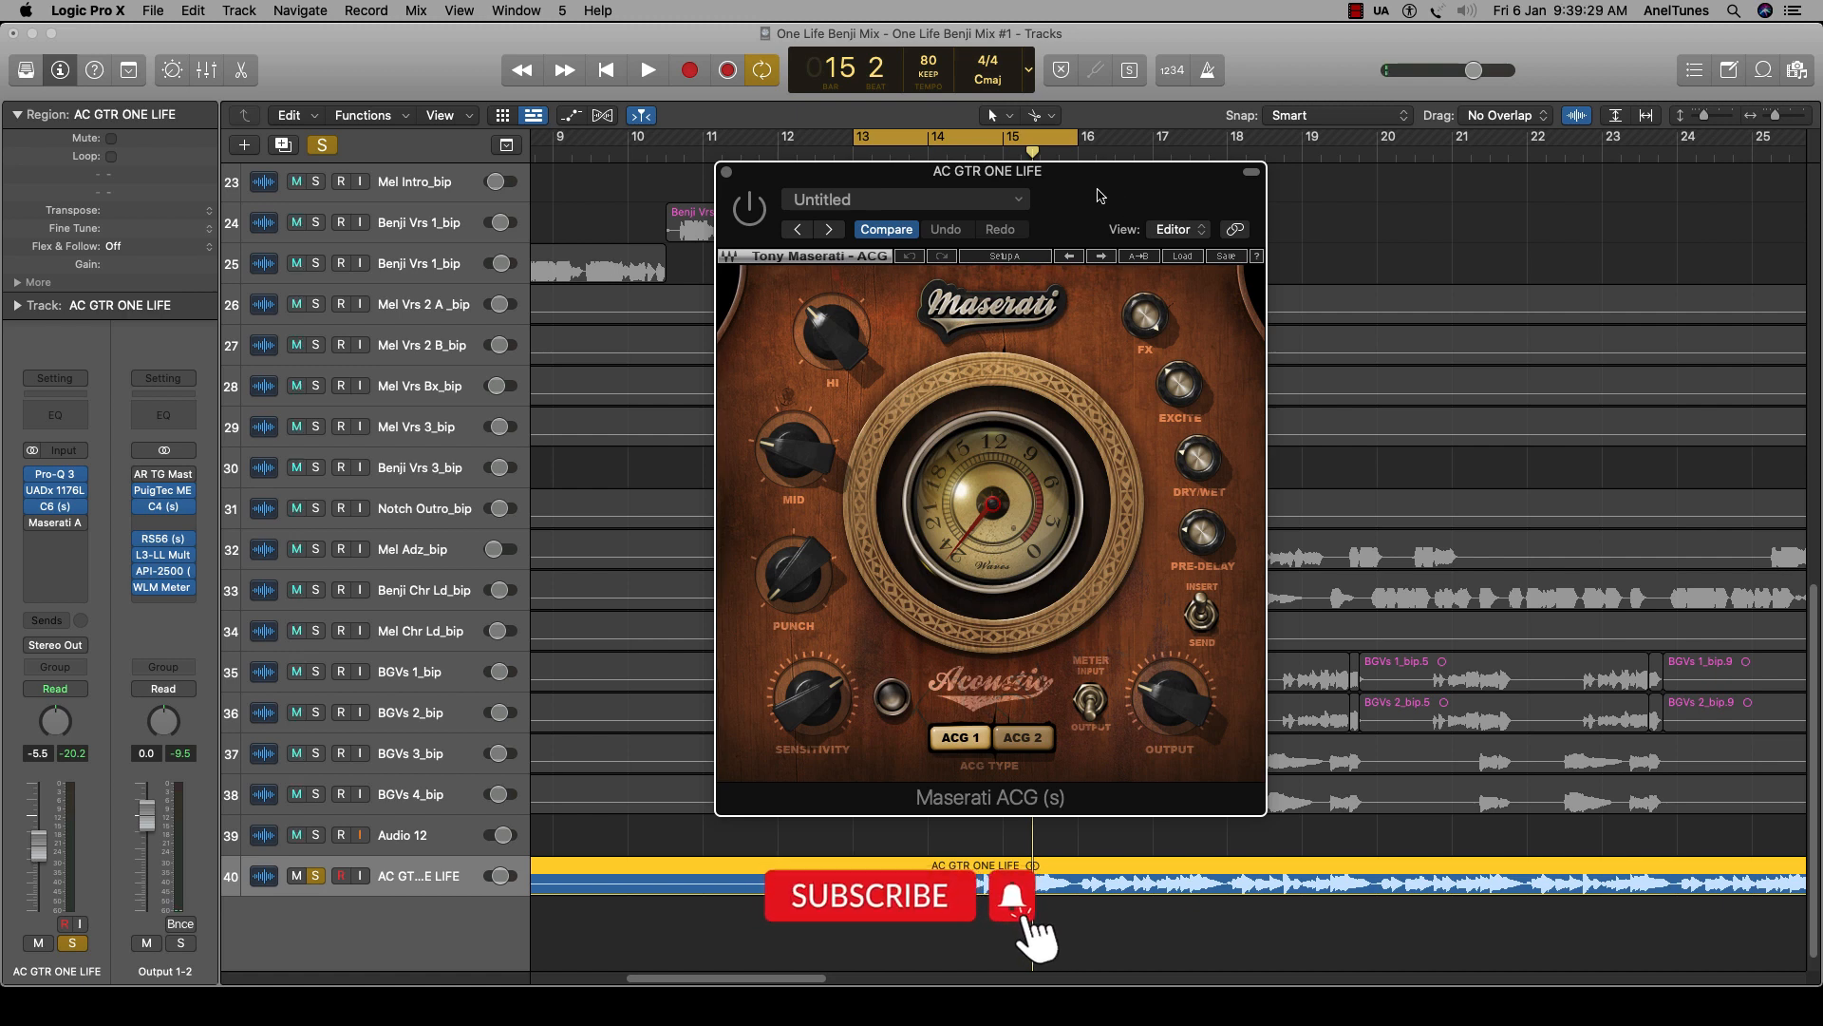
Audition the soloed guitar loop with Maserati ACG enabled and bypassed, leaving the plug-in enabled.
{"action": "key", "text": "space"}
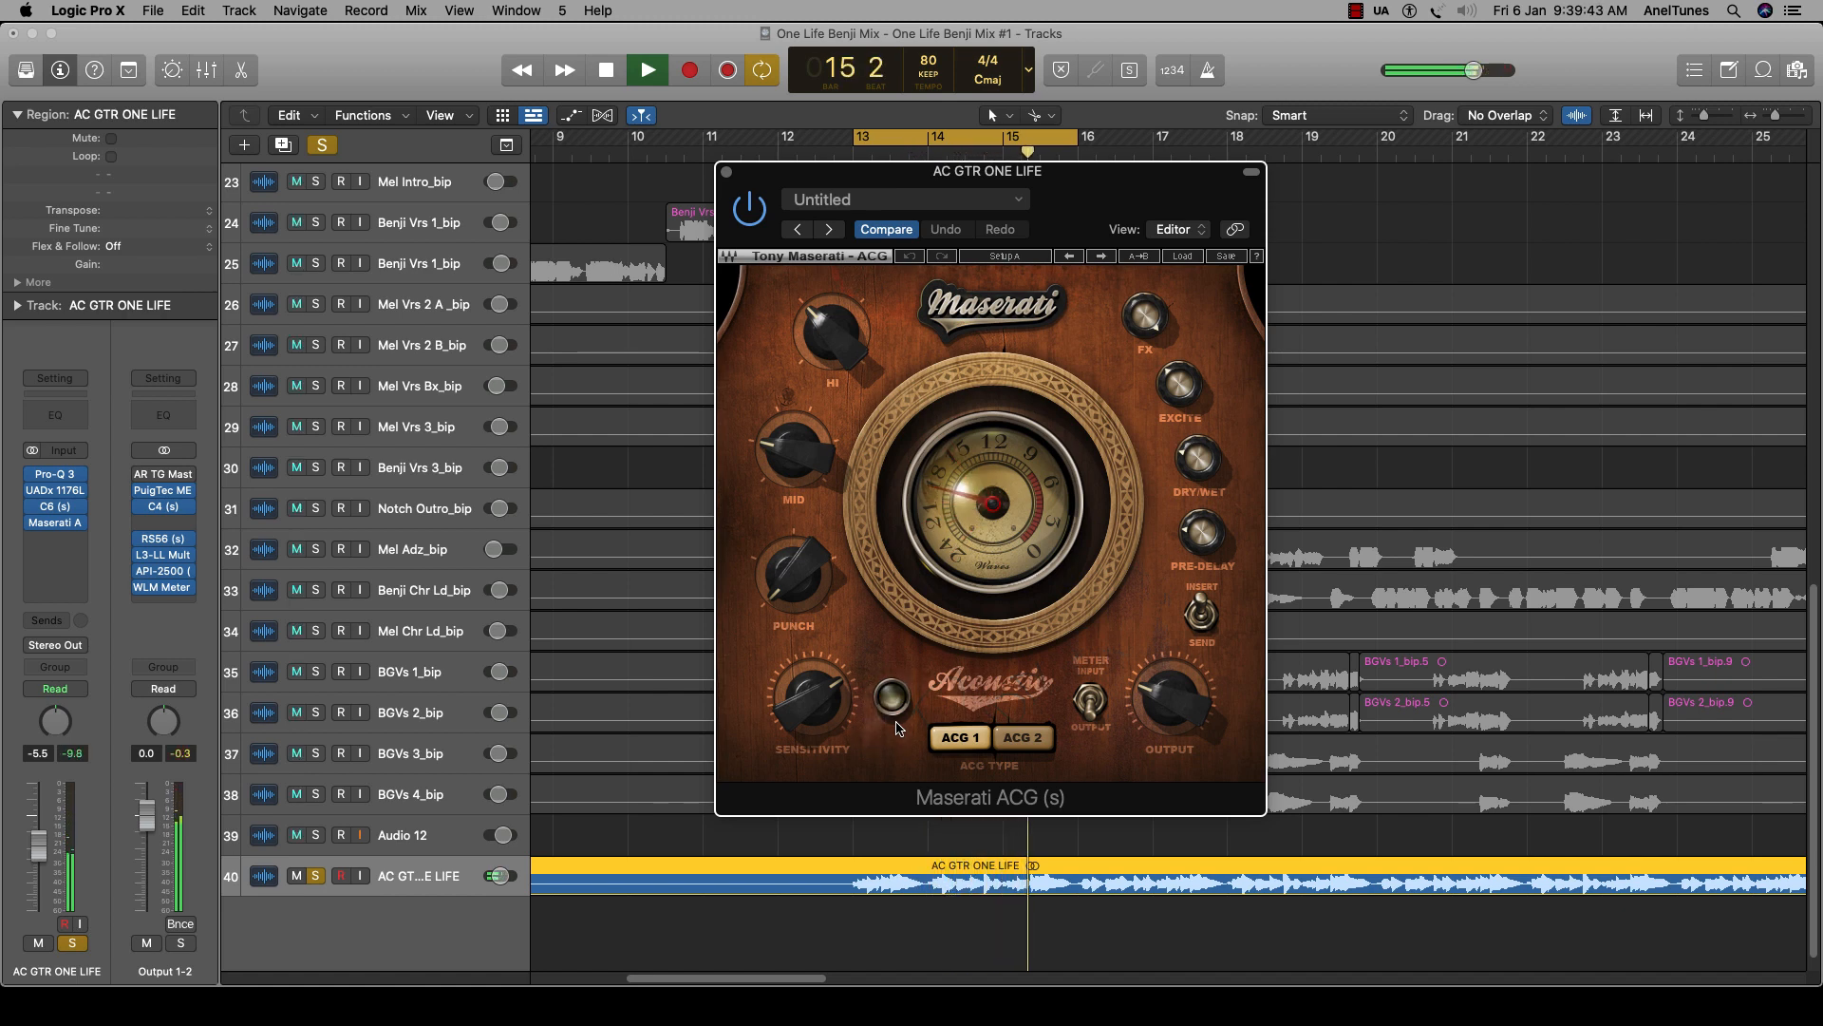
{"action": "key", "text": "space"}
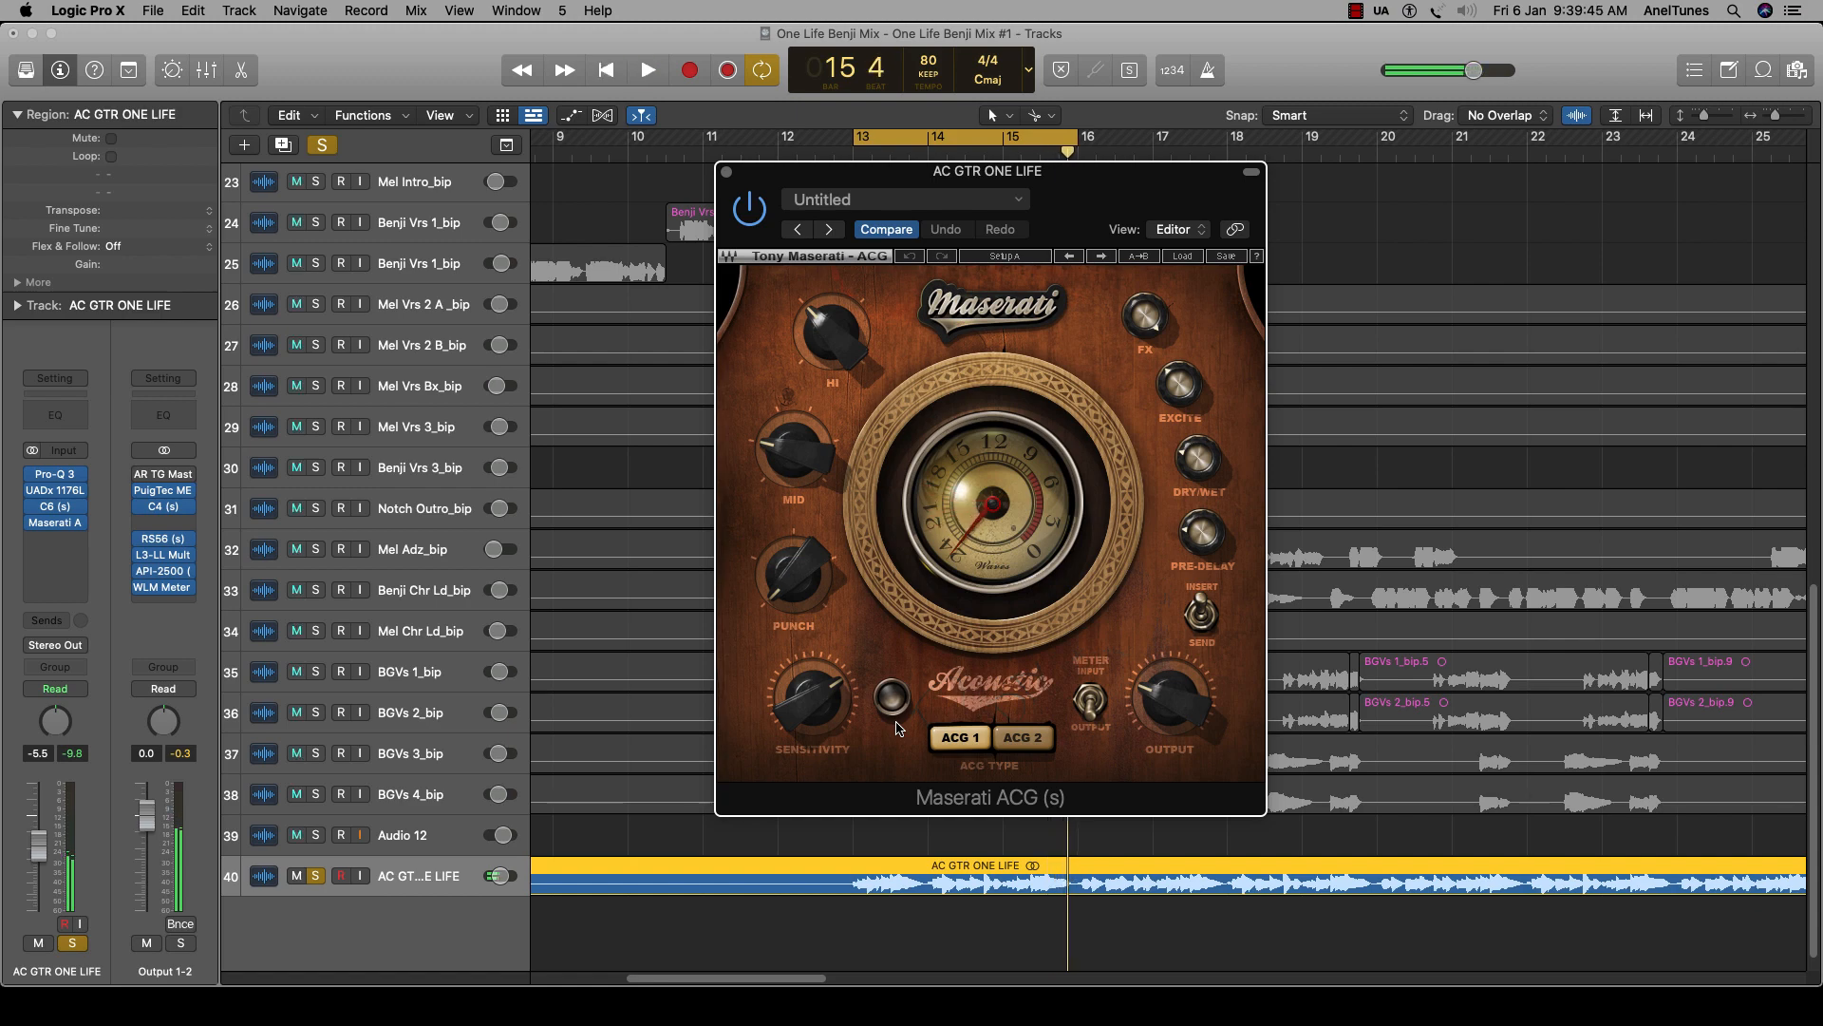
{"action": "key", "text": "space"}
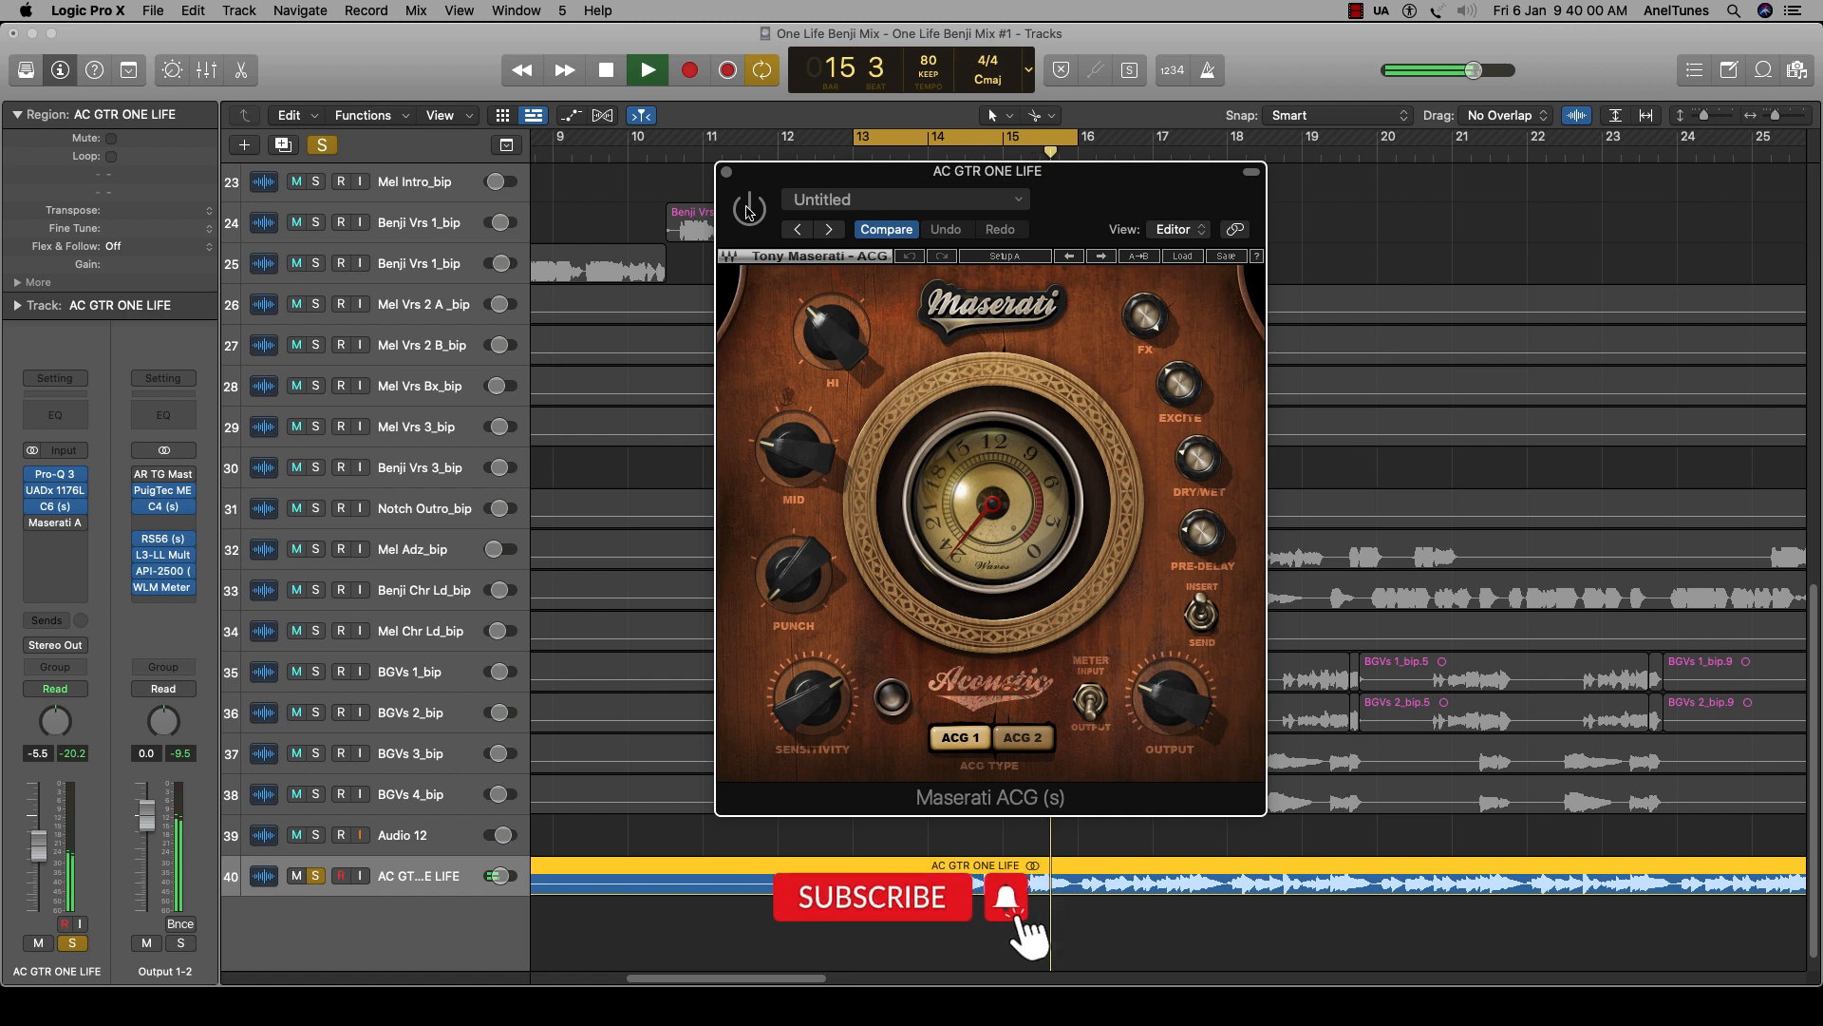
{"action": "key", "text": "space"}
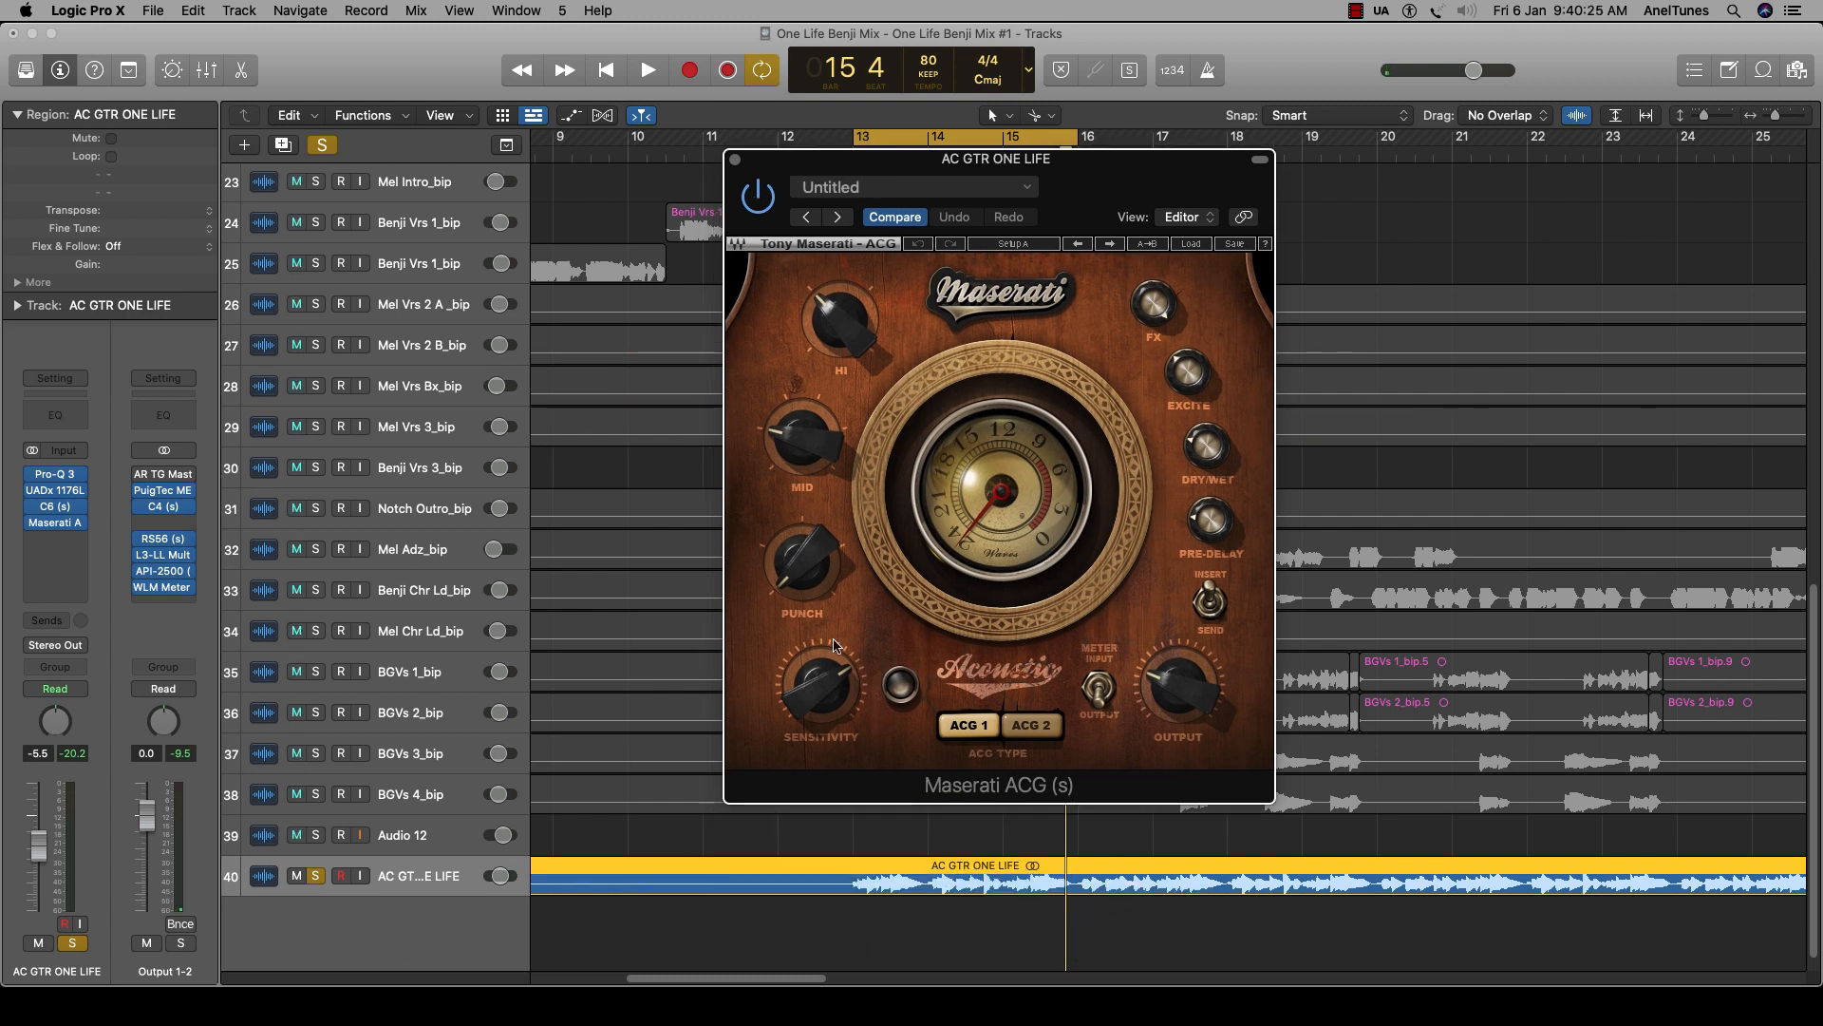
Examine the Sensitivity and Hi knob settings in Maserati ACG while auditioning the guitar loop.
{"action": "left_click", "coordinate": [818, 702]}
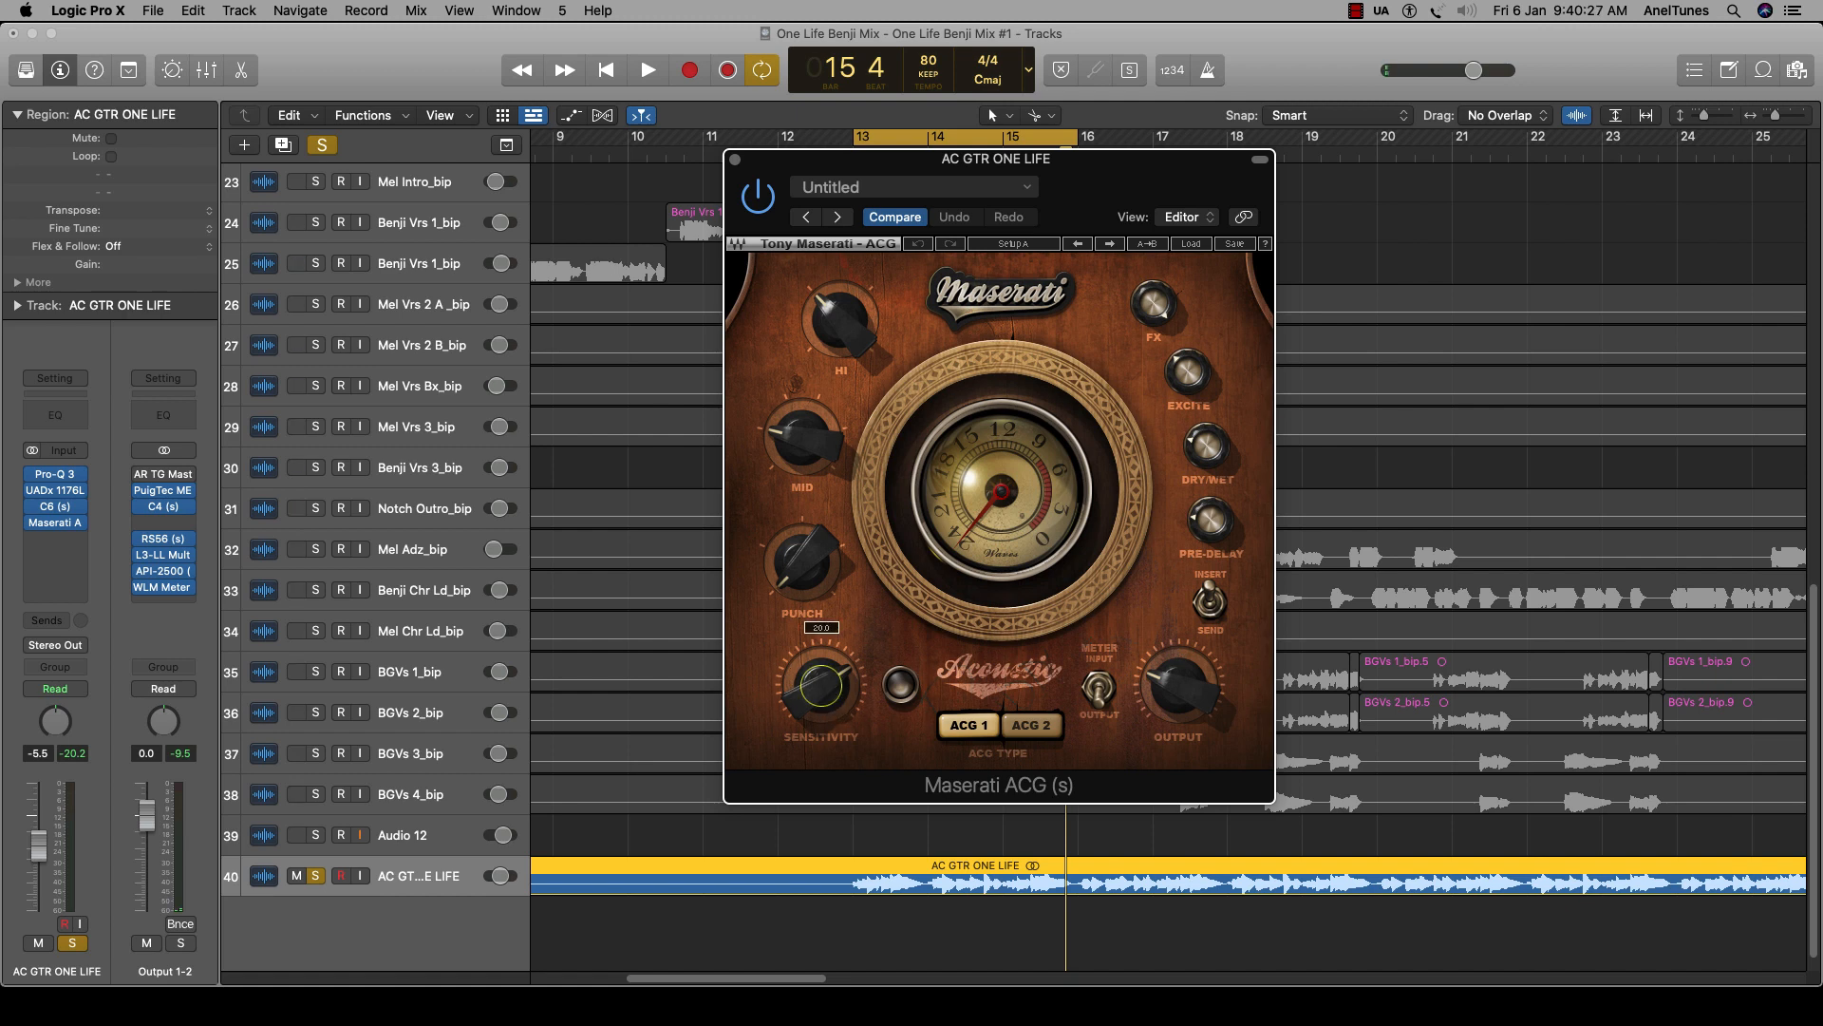
{"action": "key", "text": "super+z"}
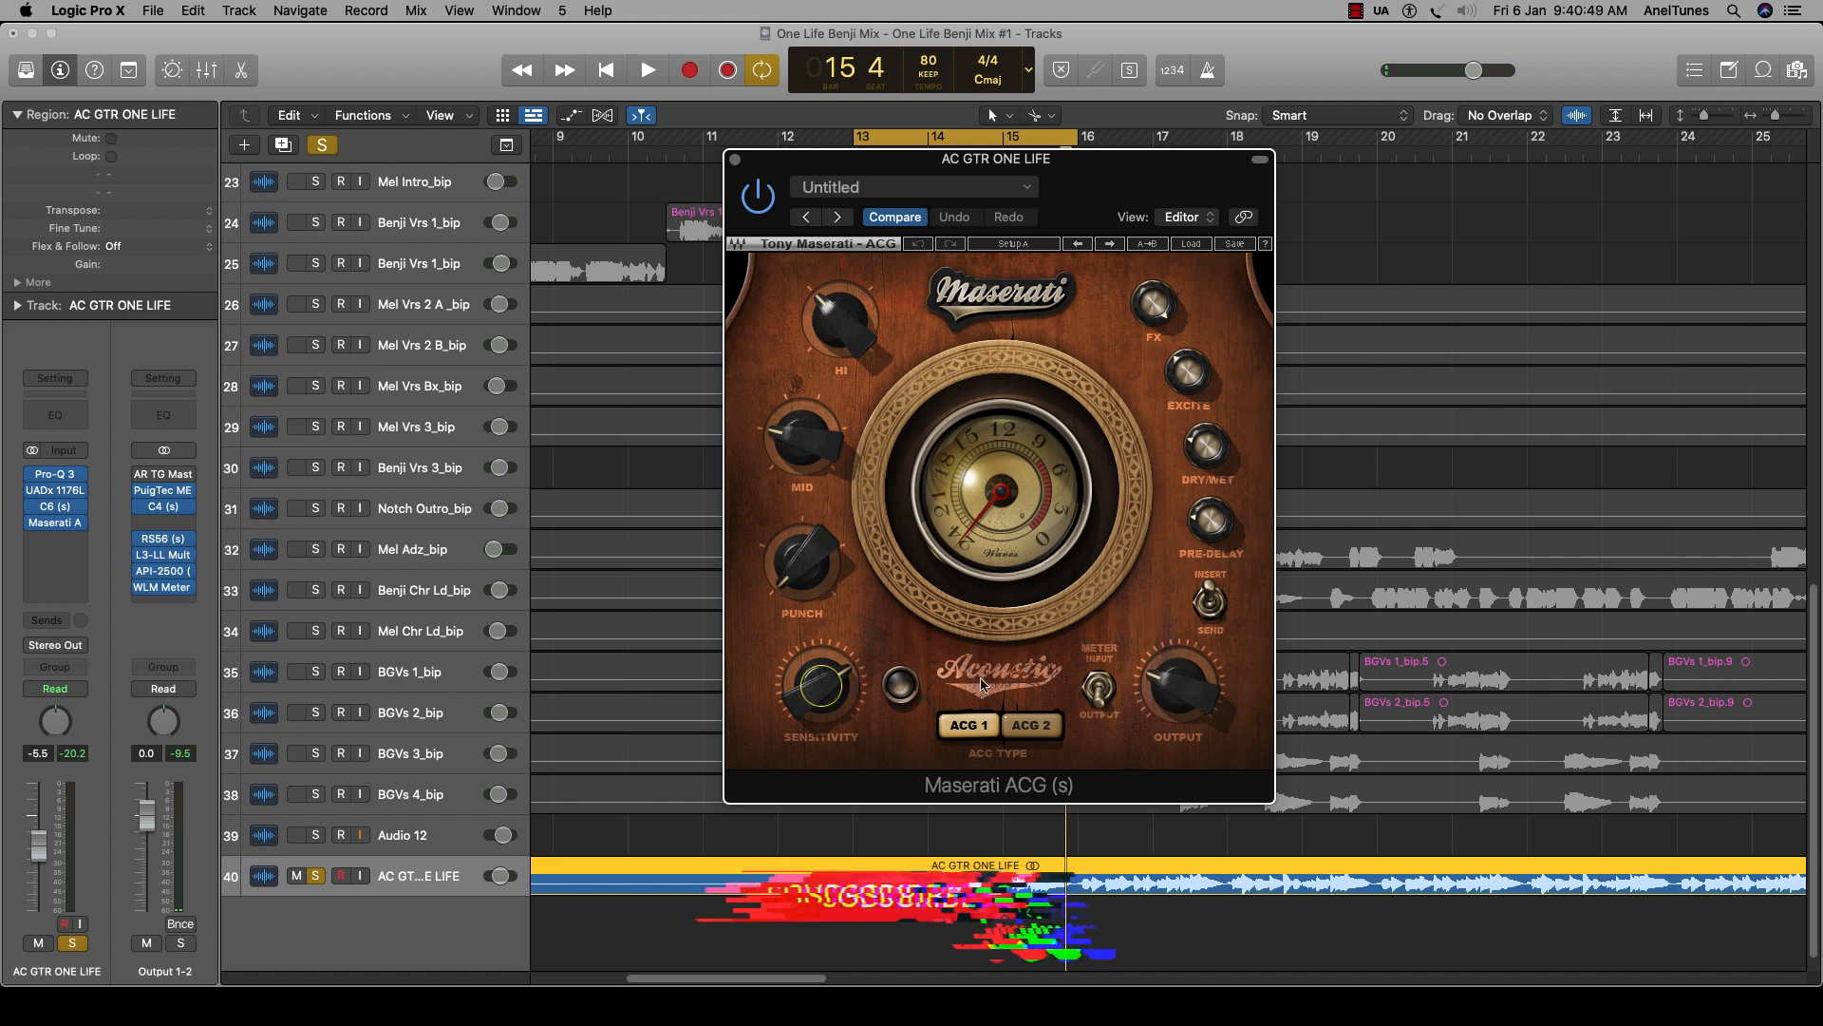
{"action": "key", "text": "space"}
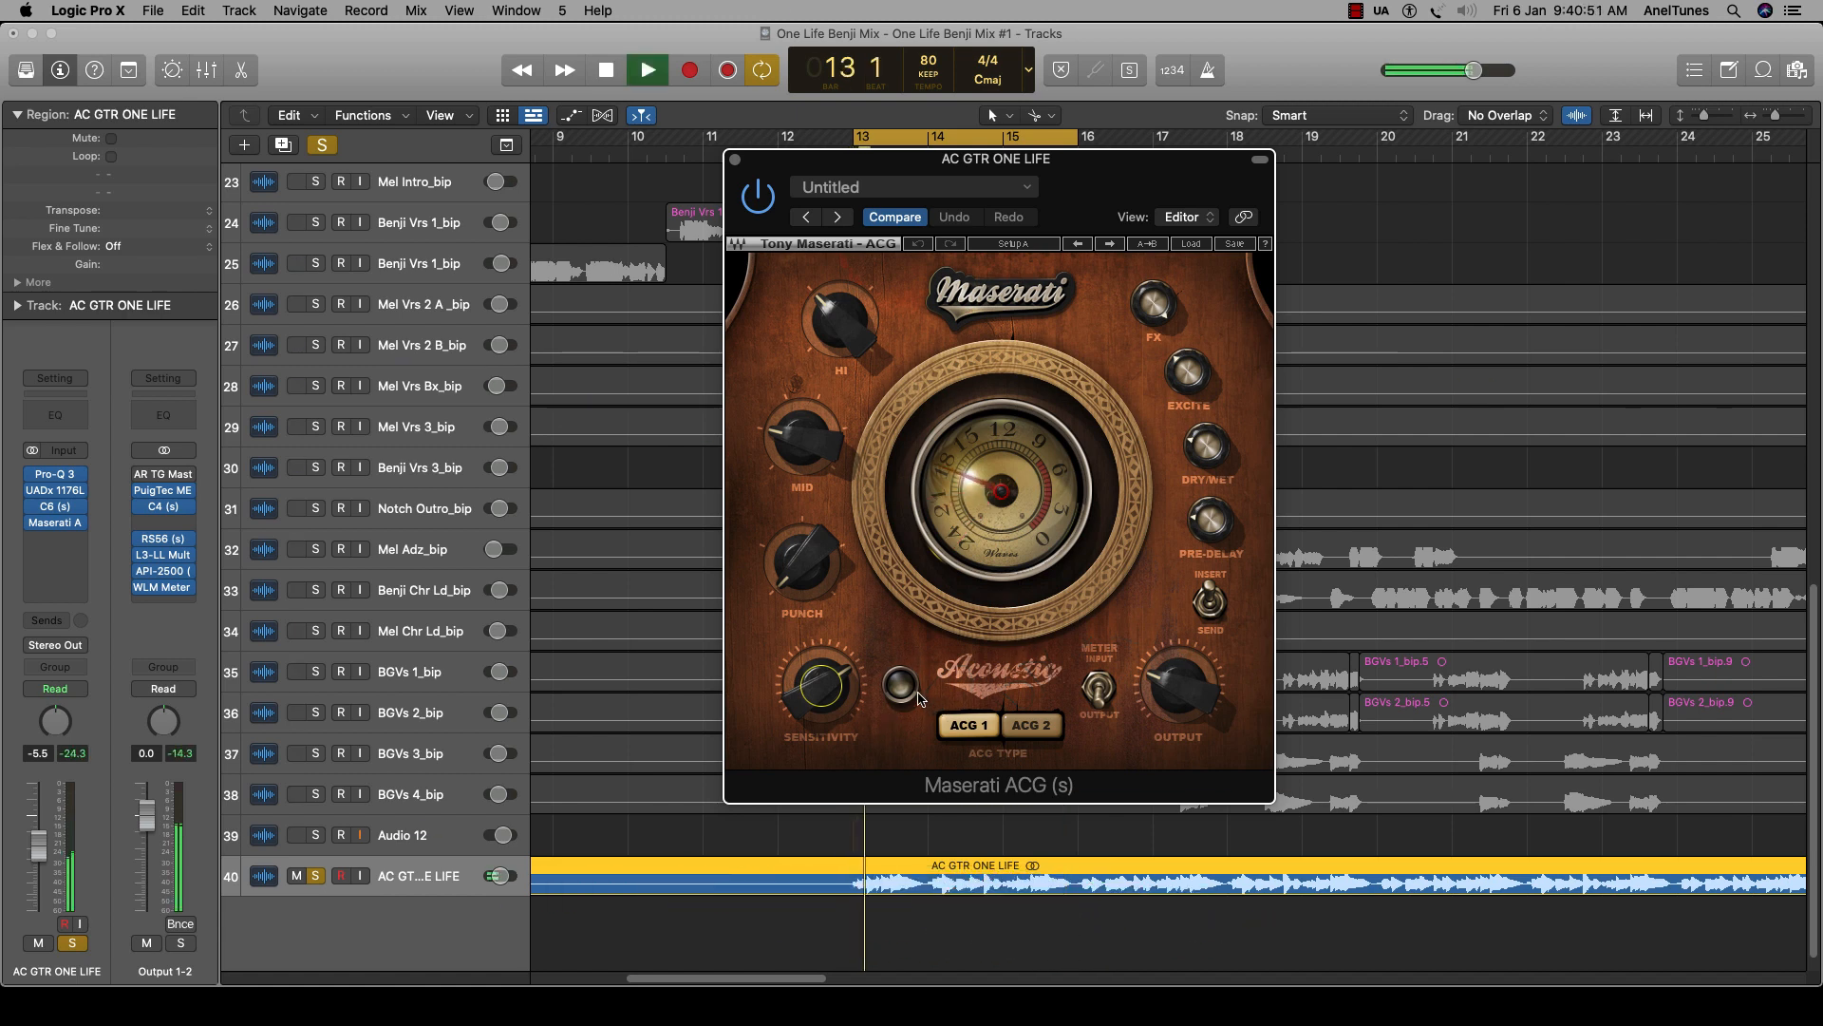
{"action": "mouse_move", "coordinate": [824, 691]}
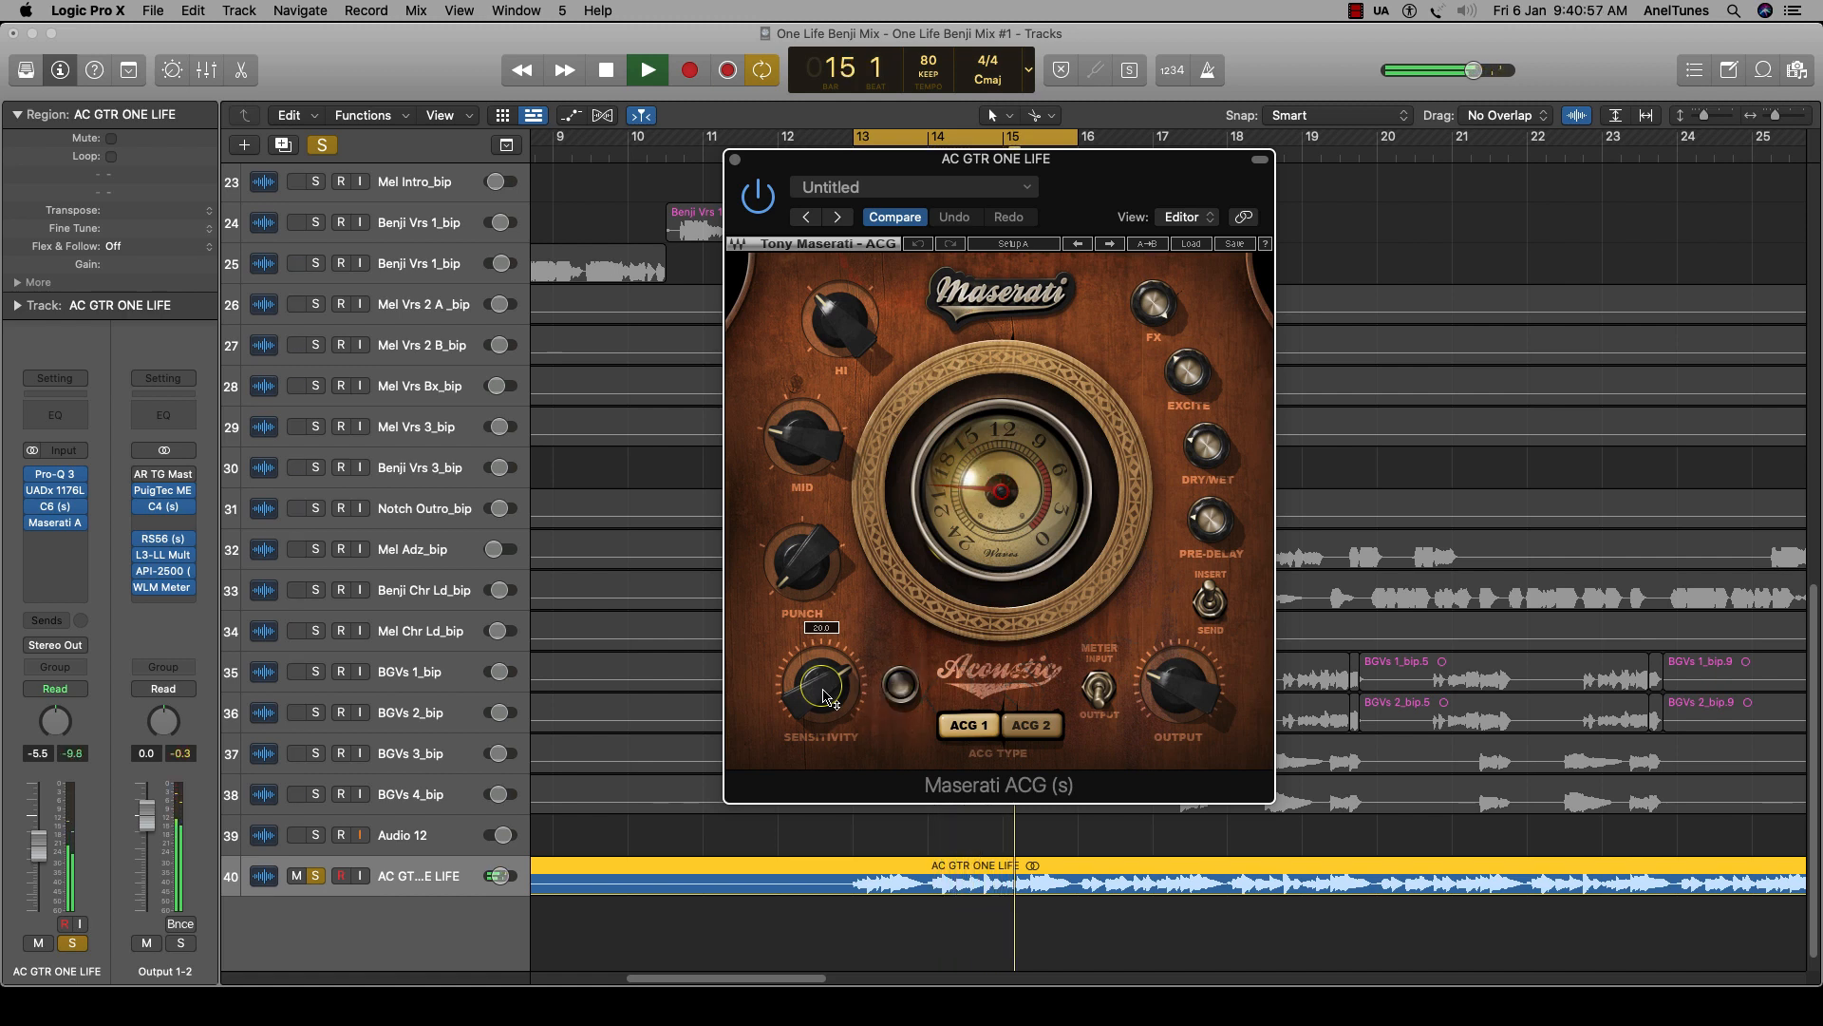
{"action": "key", "text": "space"}
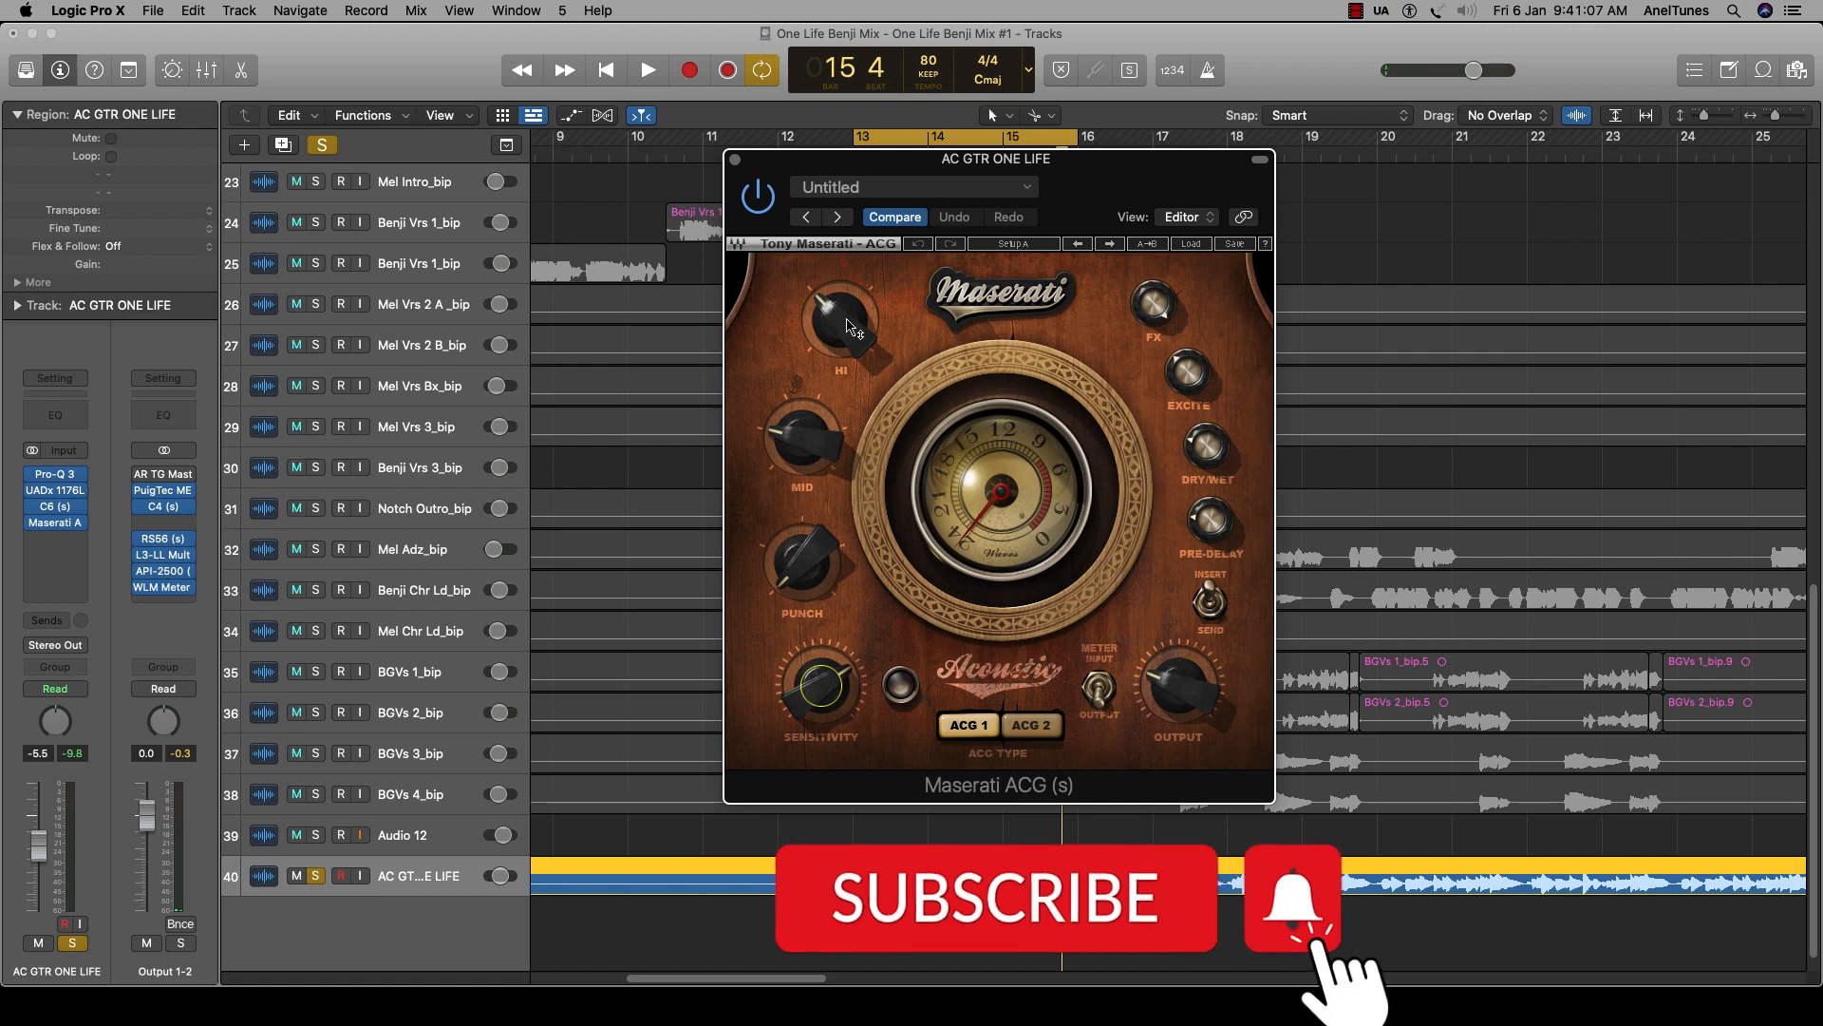
{"action": "mouse_move", "coordinate": [850, 328]}
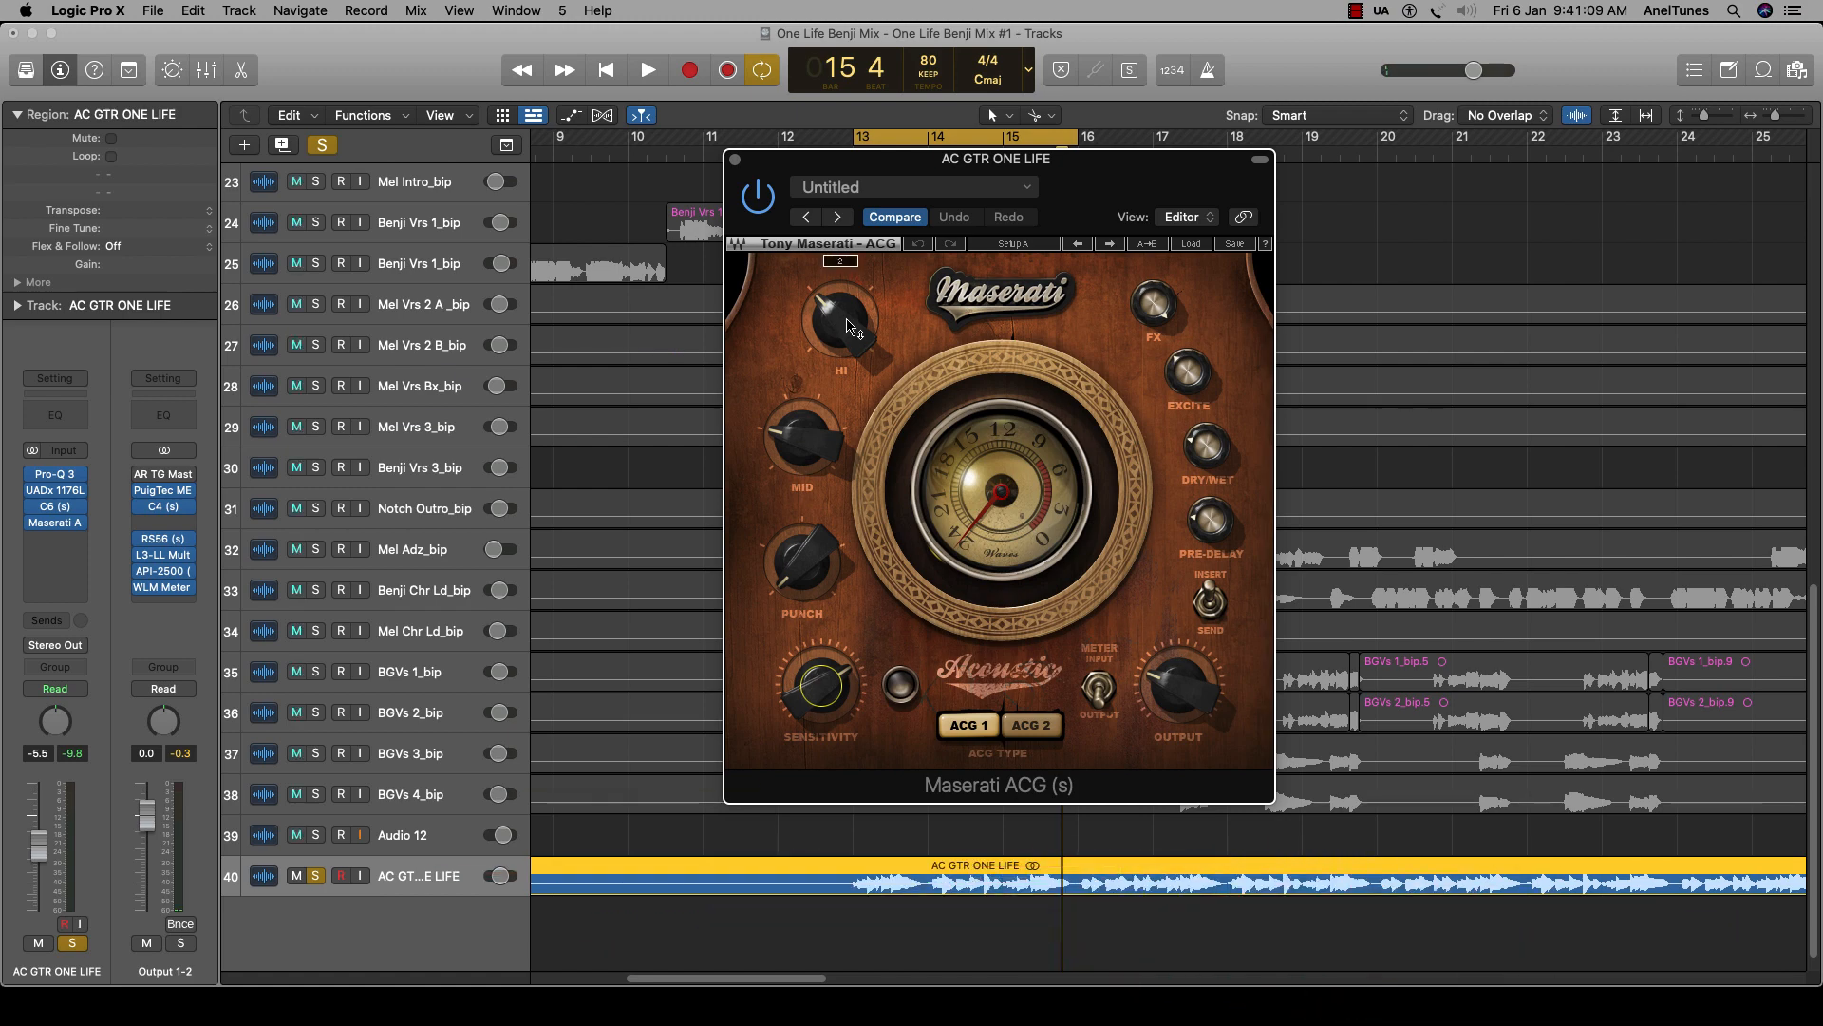
Try the Punch knob at 0 during loop playback and return it to 1.
{"action": "key", "text": "space"}
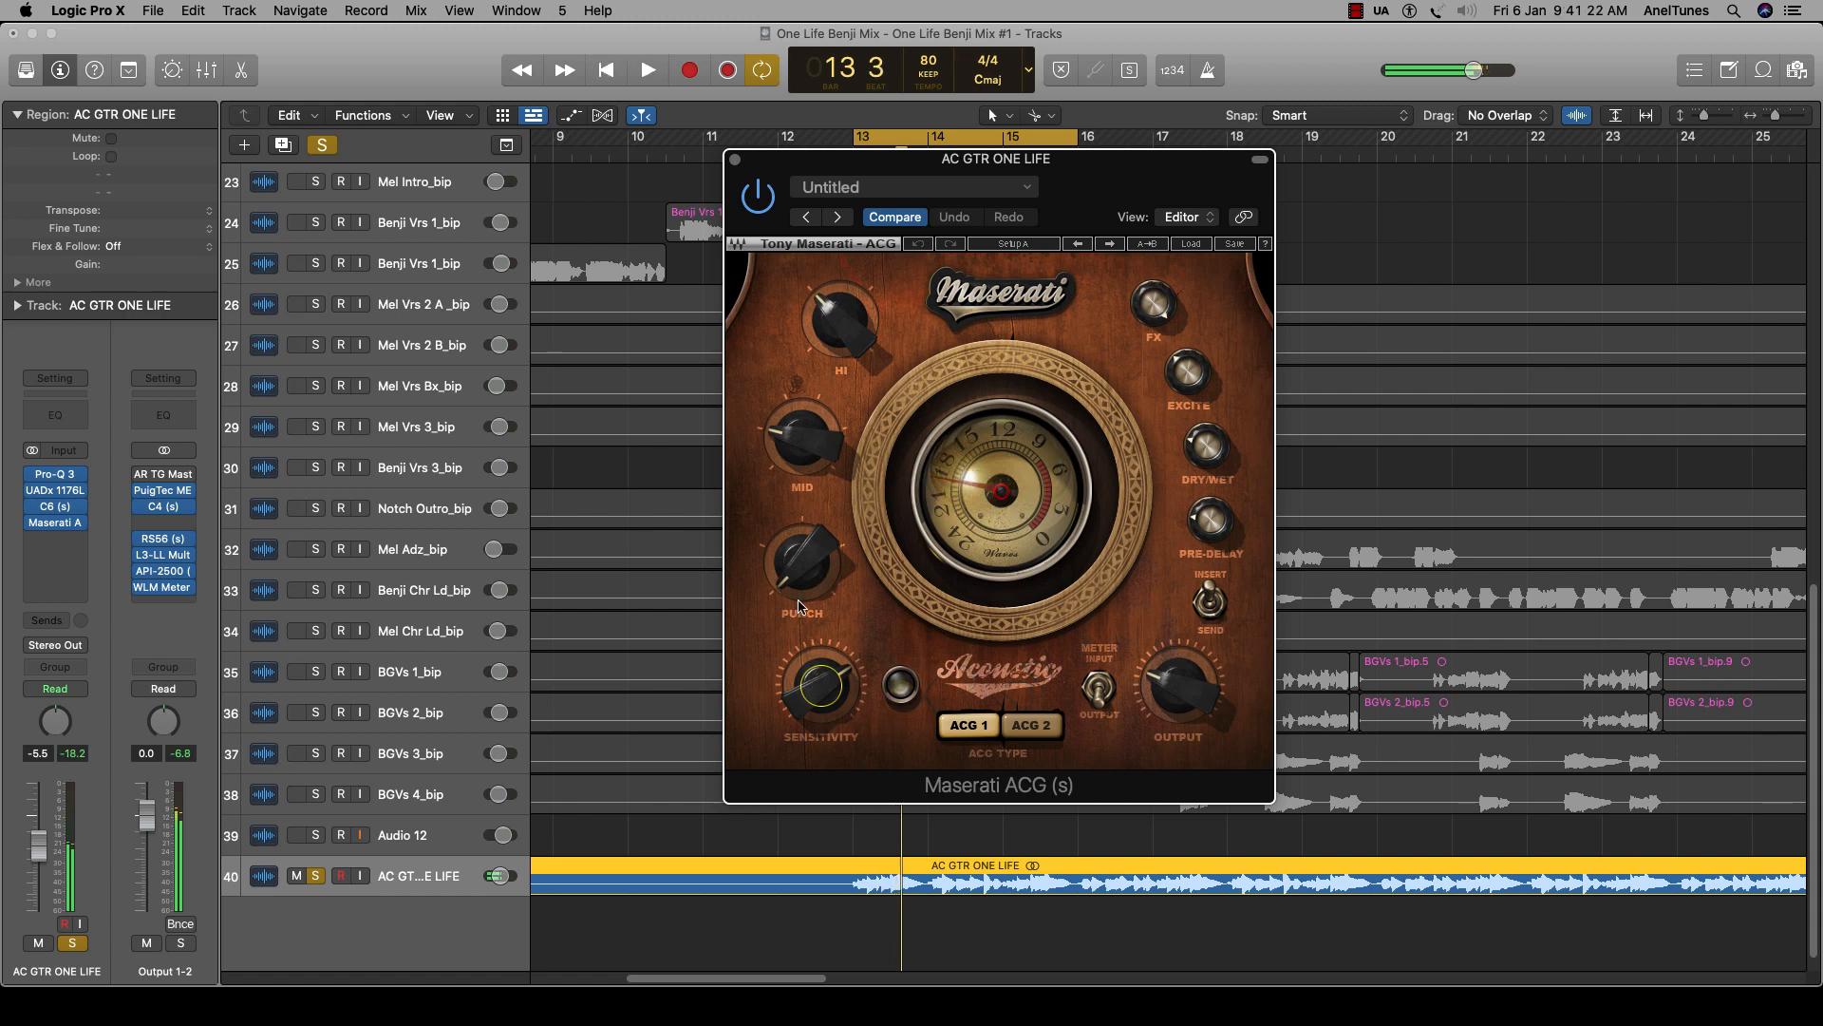
{"action": "mouse_move", "coordinate": [800, 591]}
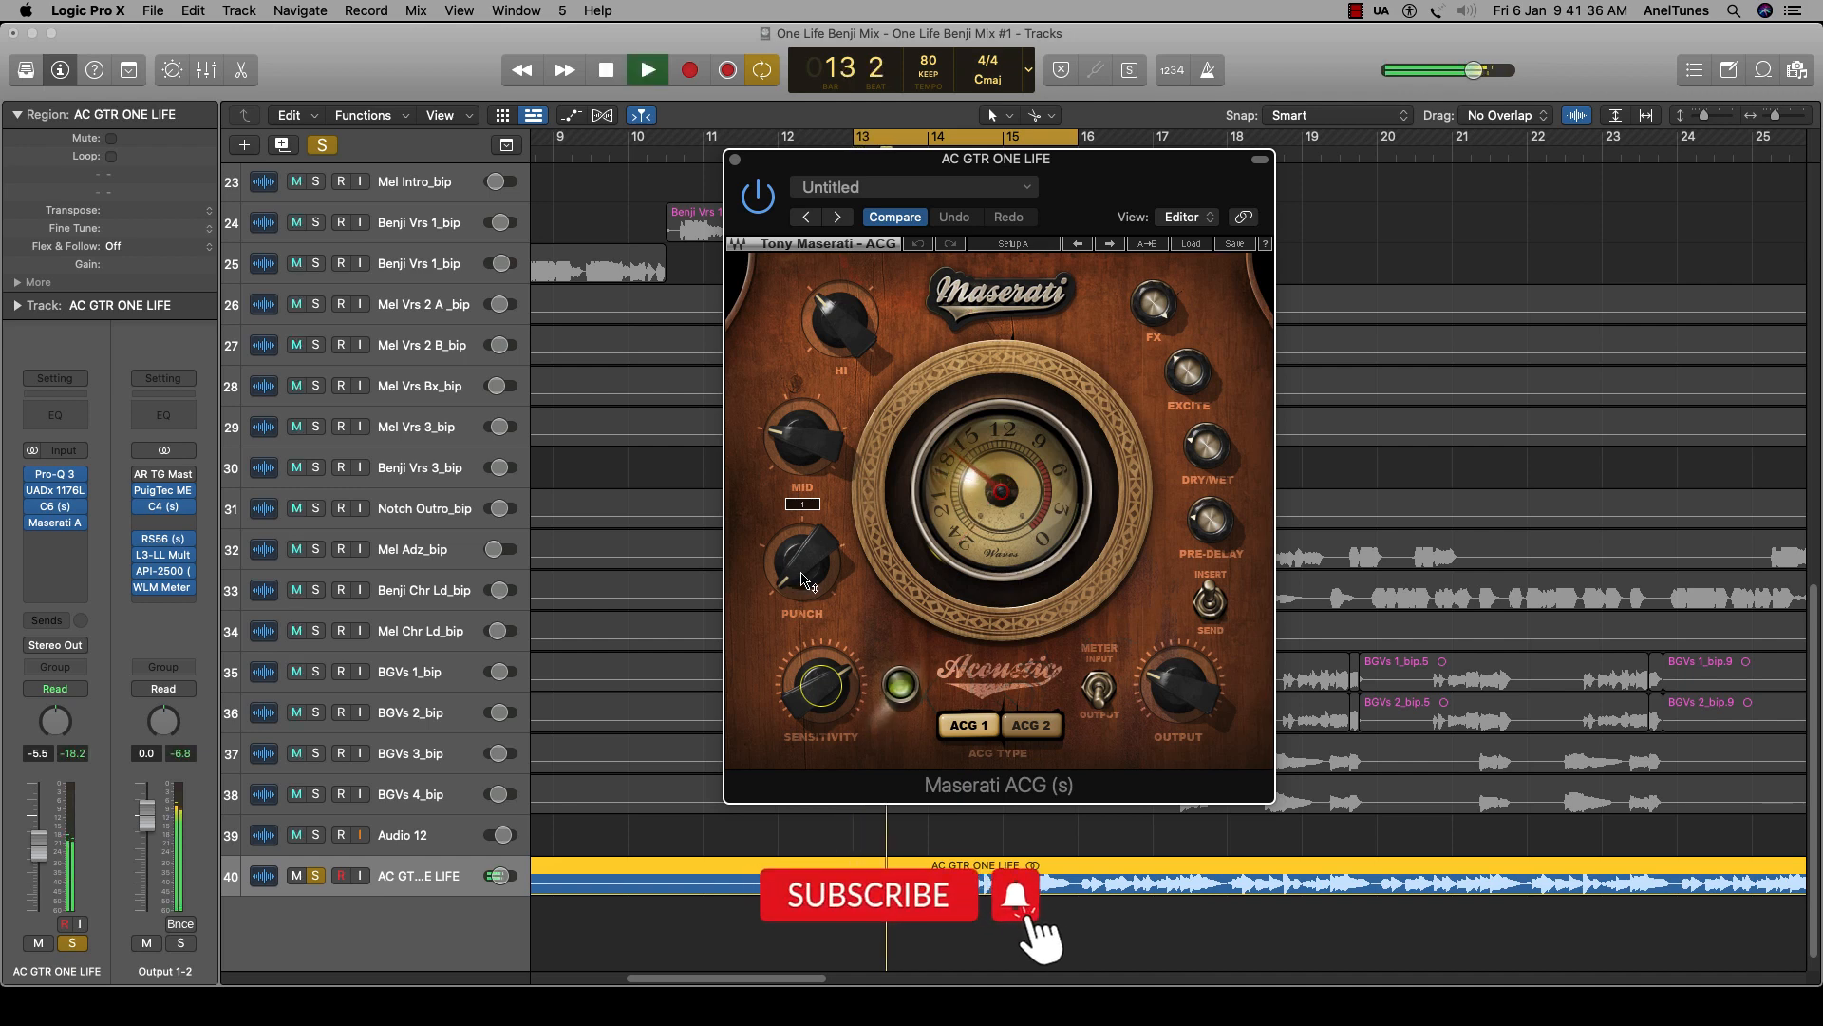
{"action": "left_click_drag", "start_coordinate": [805, 579], "coordinate": [805, 608]}
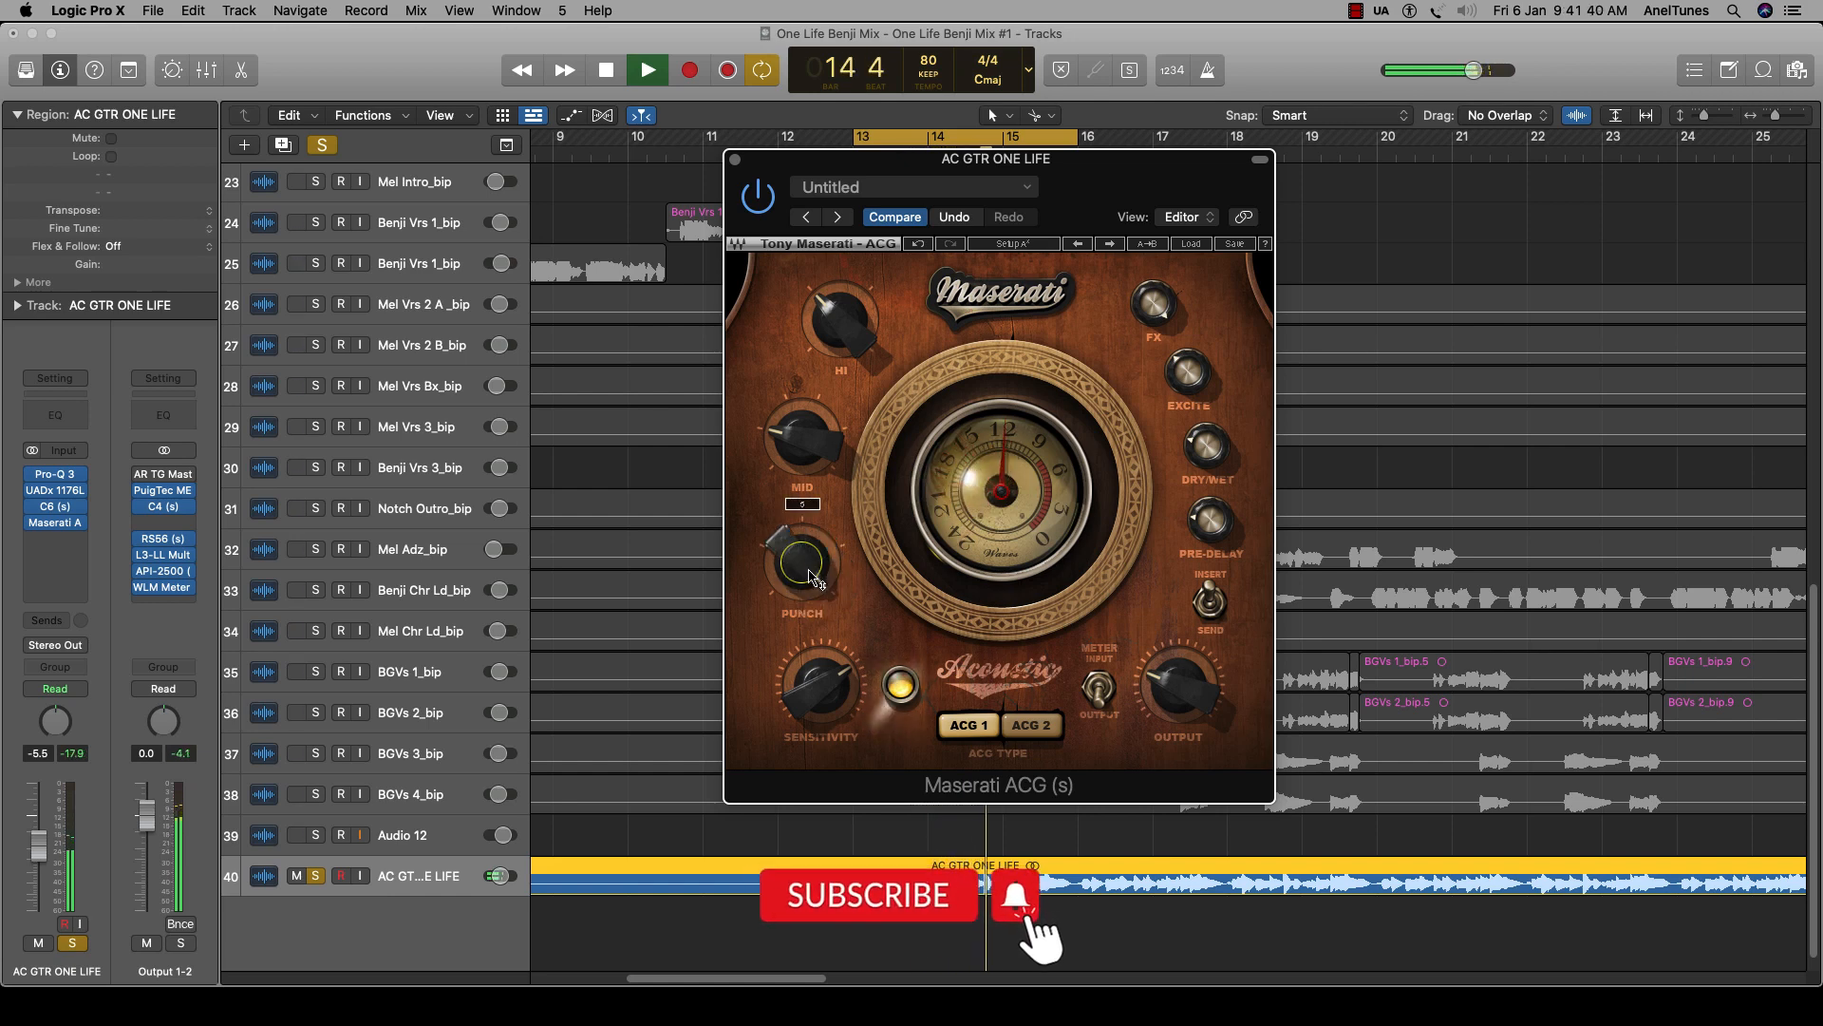
{"action": "key", "text": "space"}
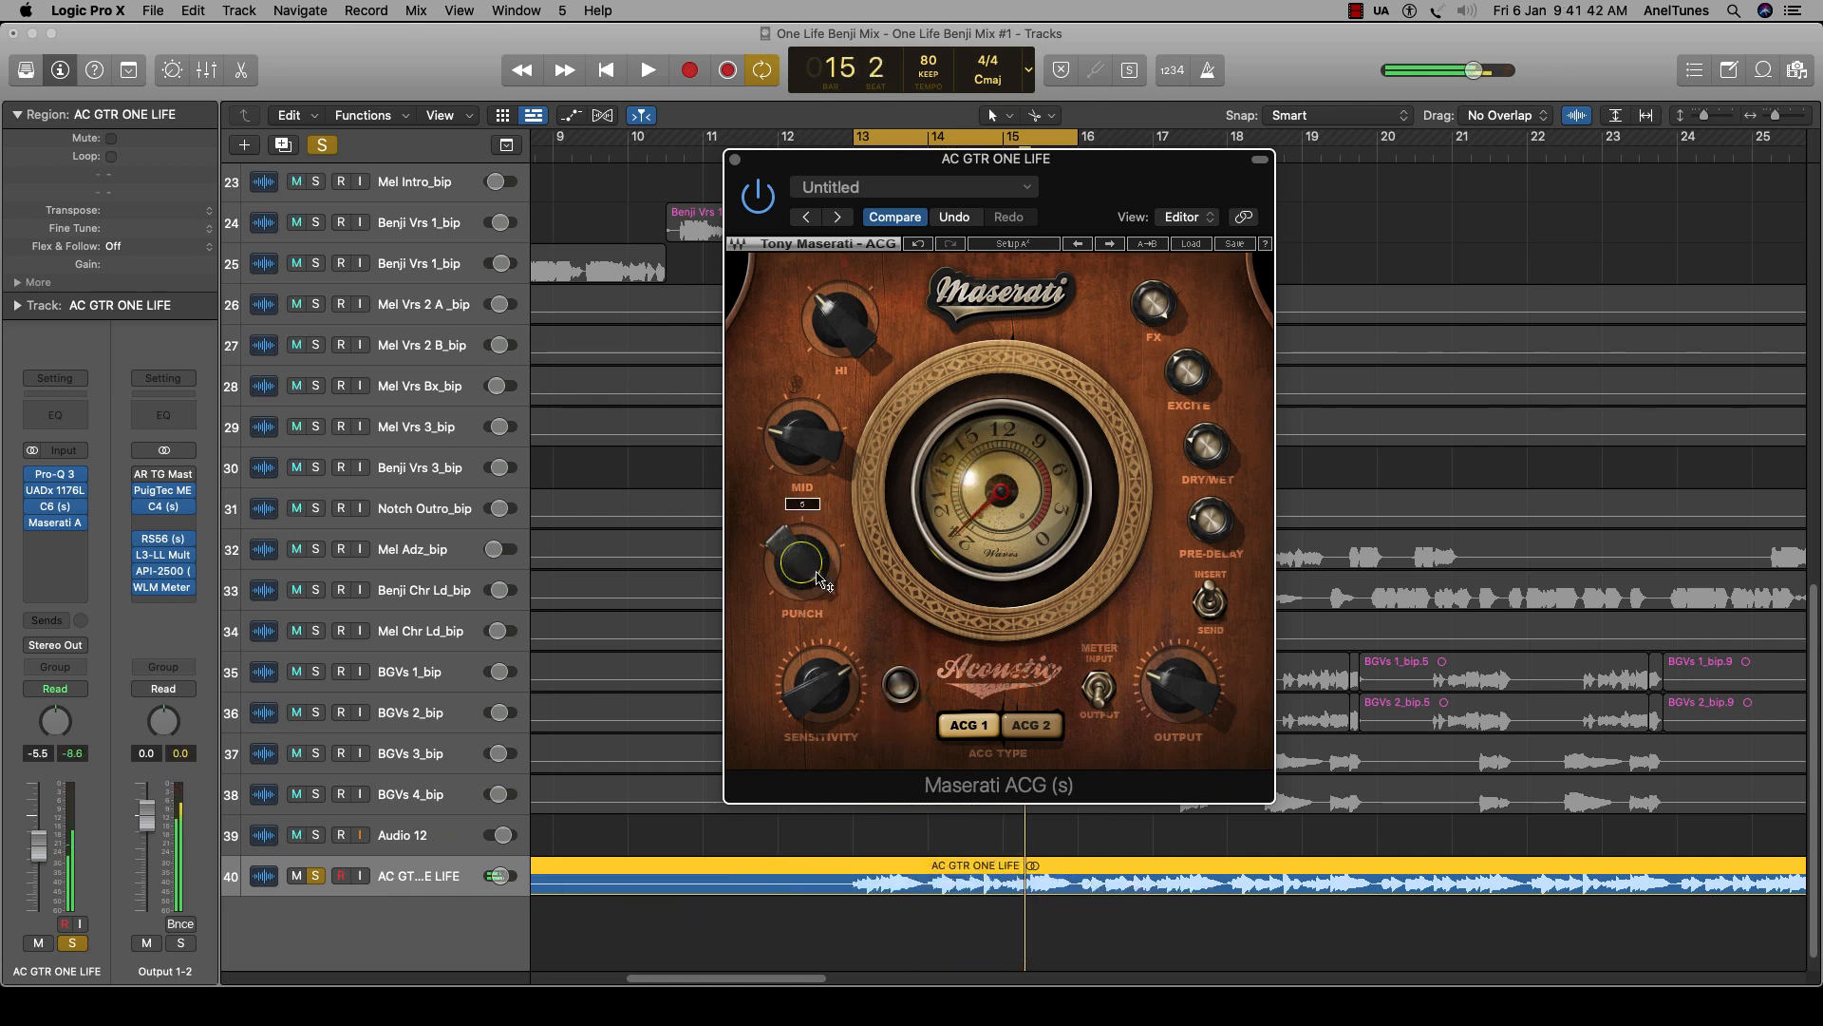
{"action": "left_click_drag", "start_coordinate": [802, 563], "coordinate": [802, 531]}
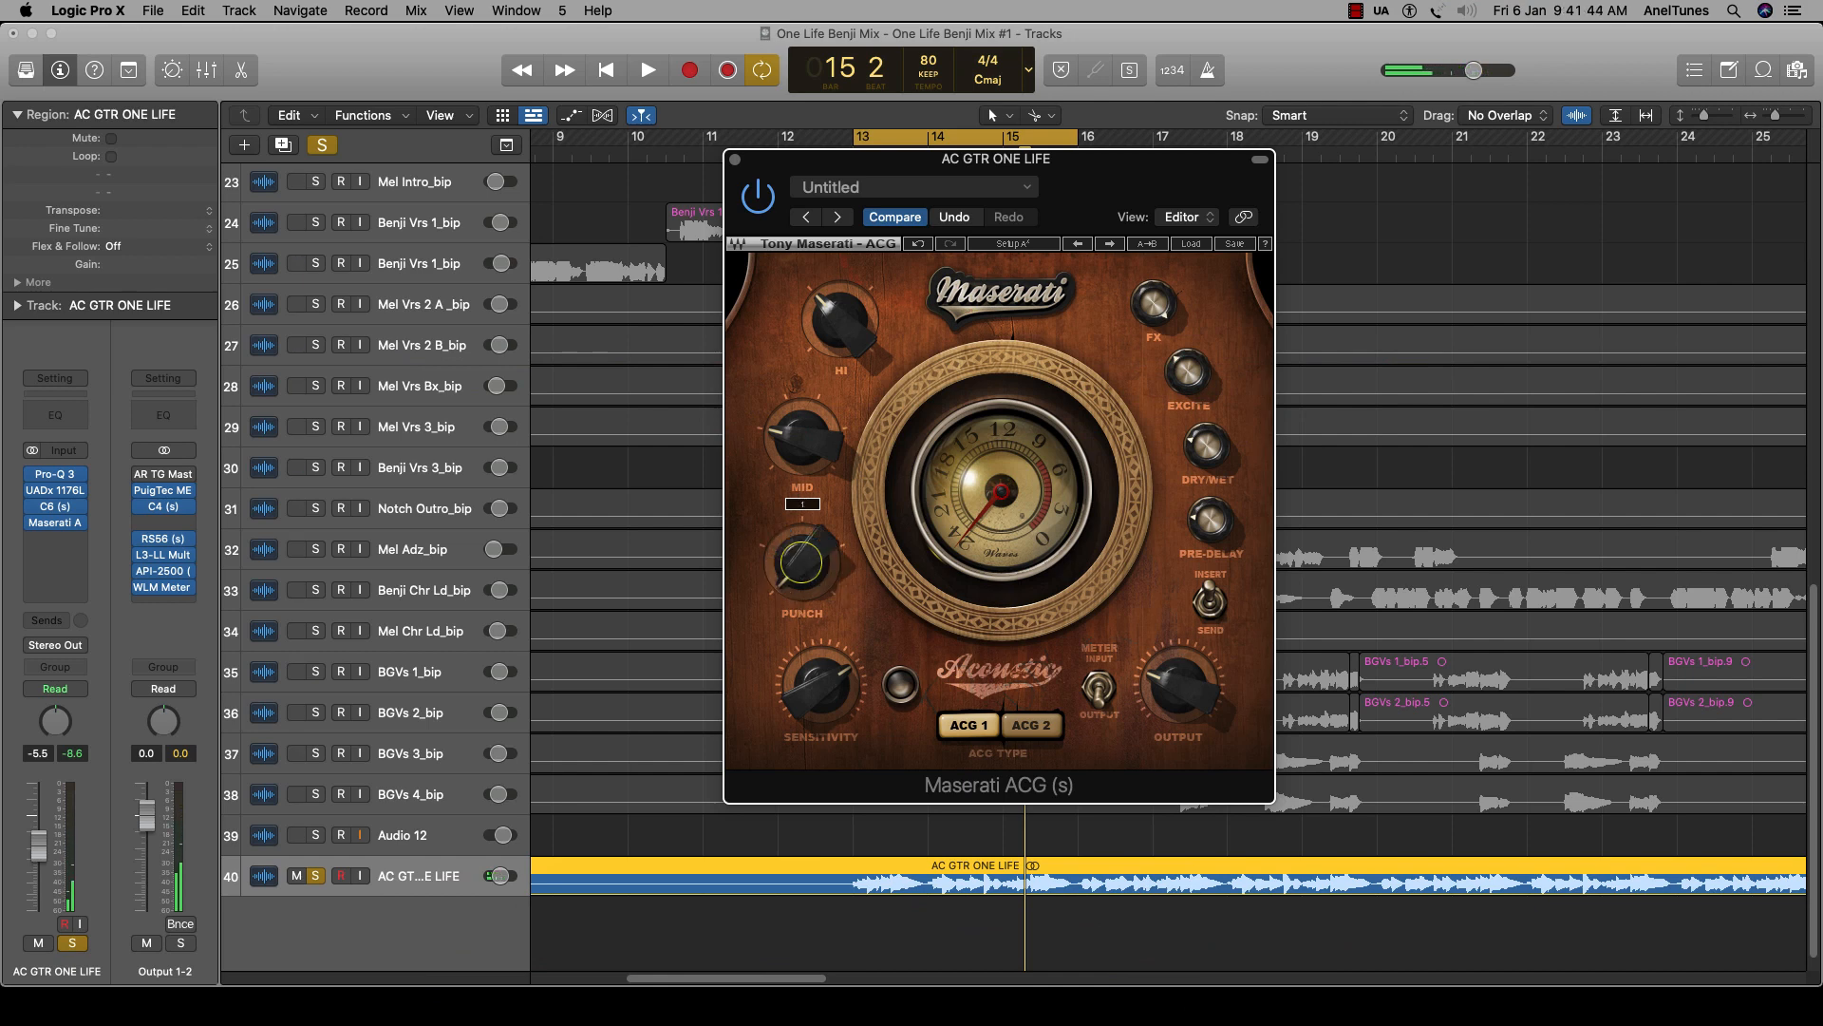
Try the Mid knob at 0 during loop playback, restore its original setting, and replay the guitar for comparison.
{"action": "left_click_drag", "start_coordinate": [1103, 176], "coordinate": [1101, 191]}
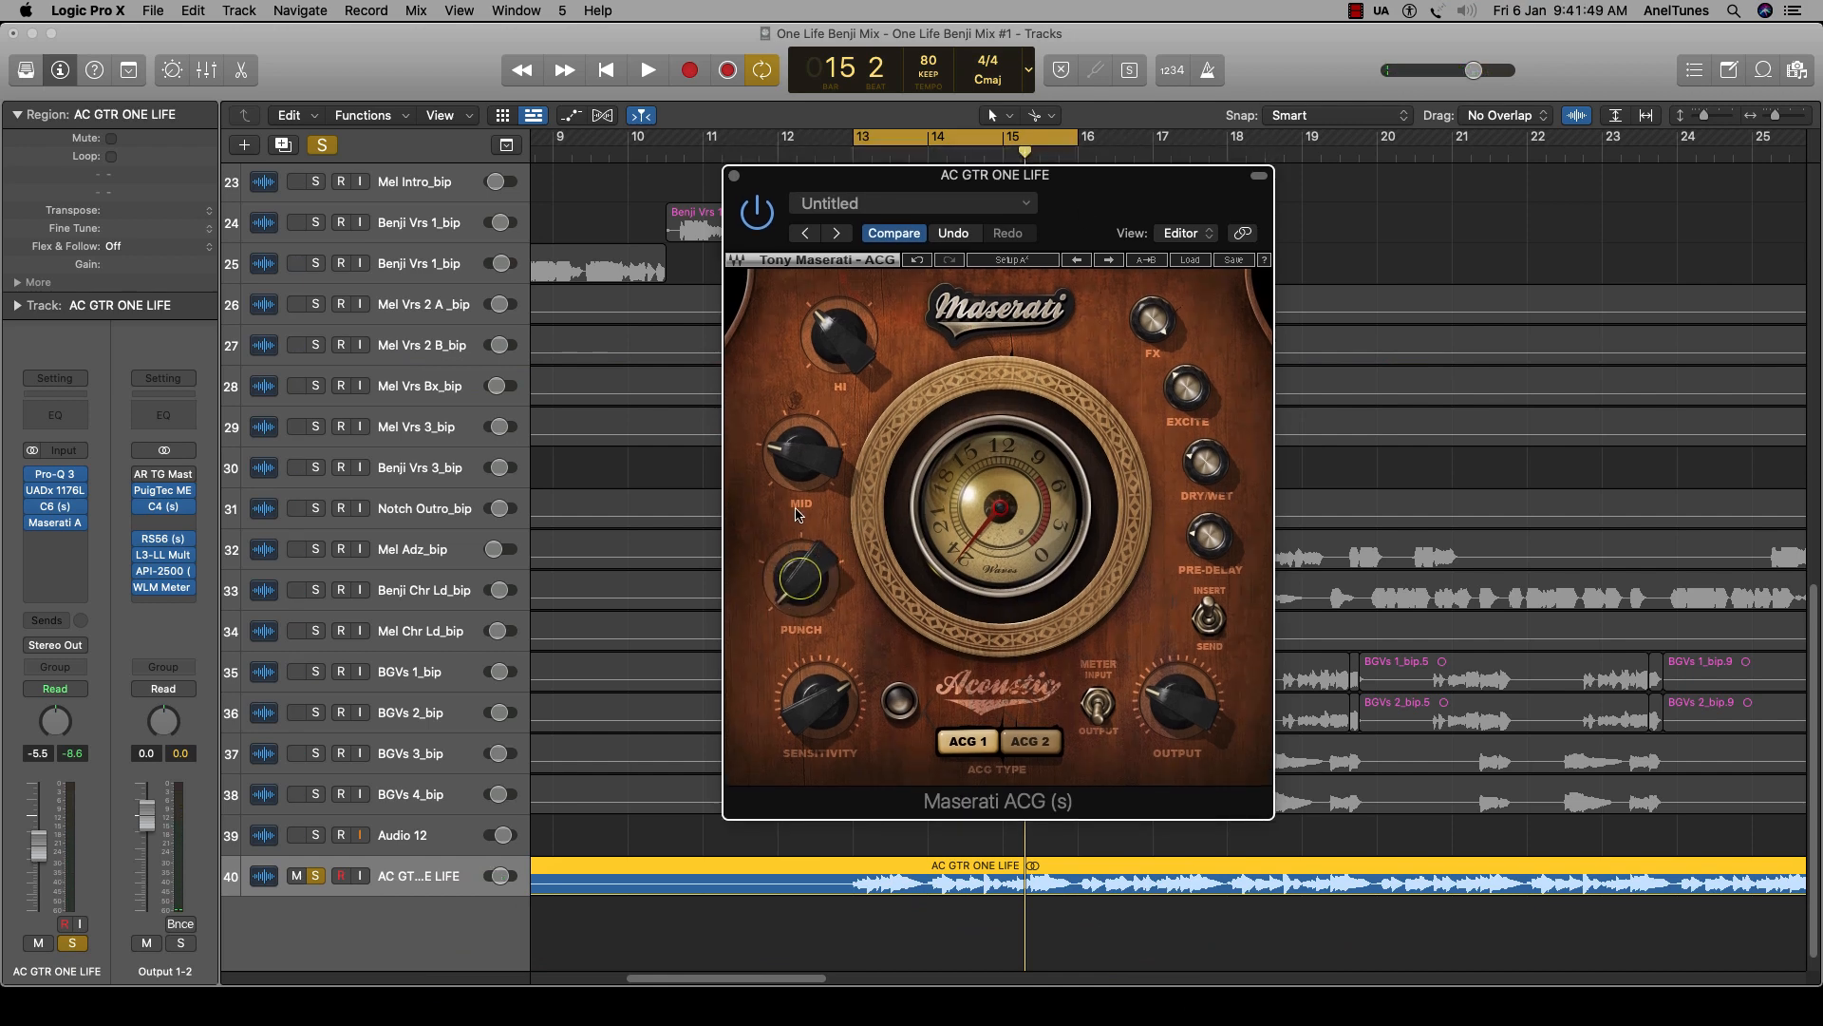
{"action": "left_click", "coordinate": [801, 454]}
{"action": "key", "text": "space"}
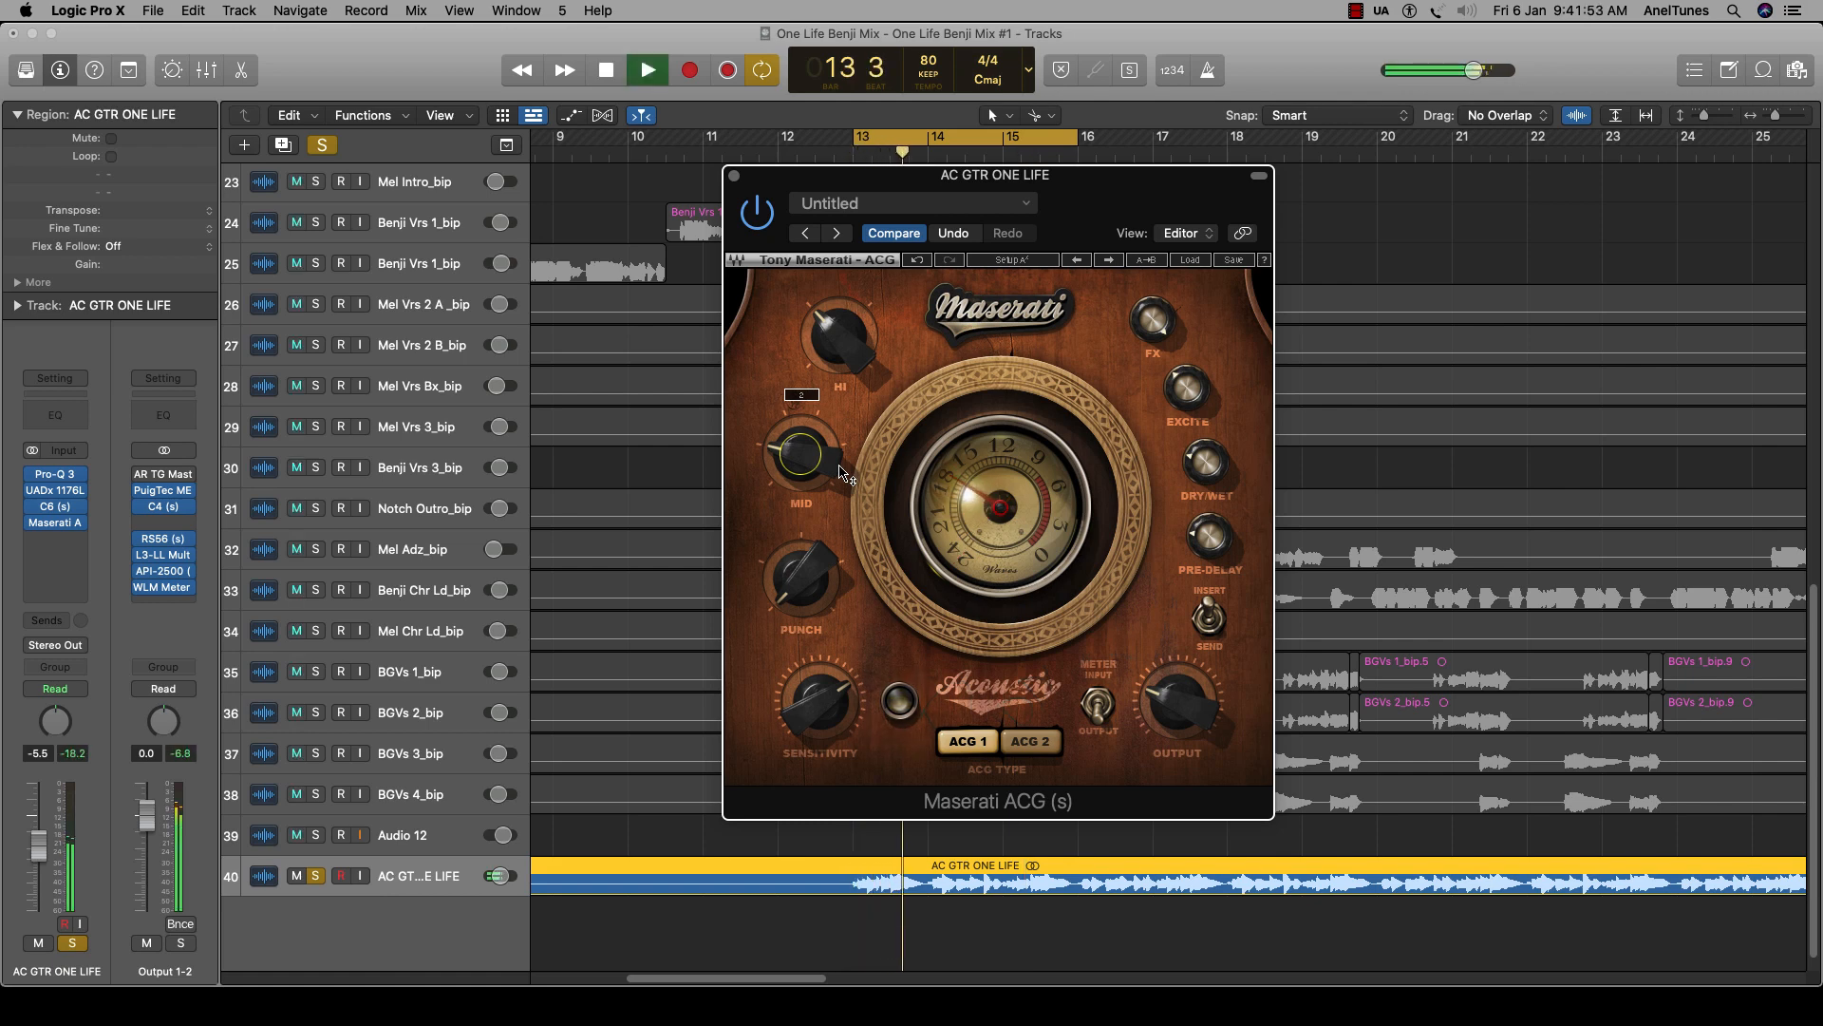
{"action": "key", "text": "space"}
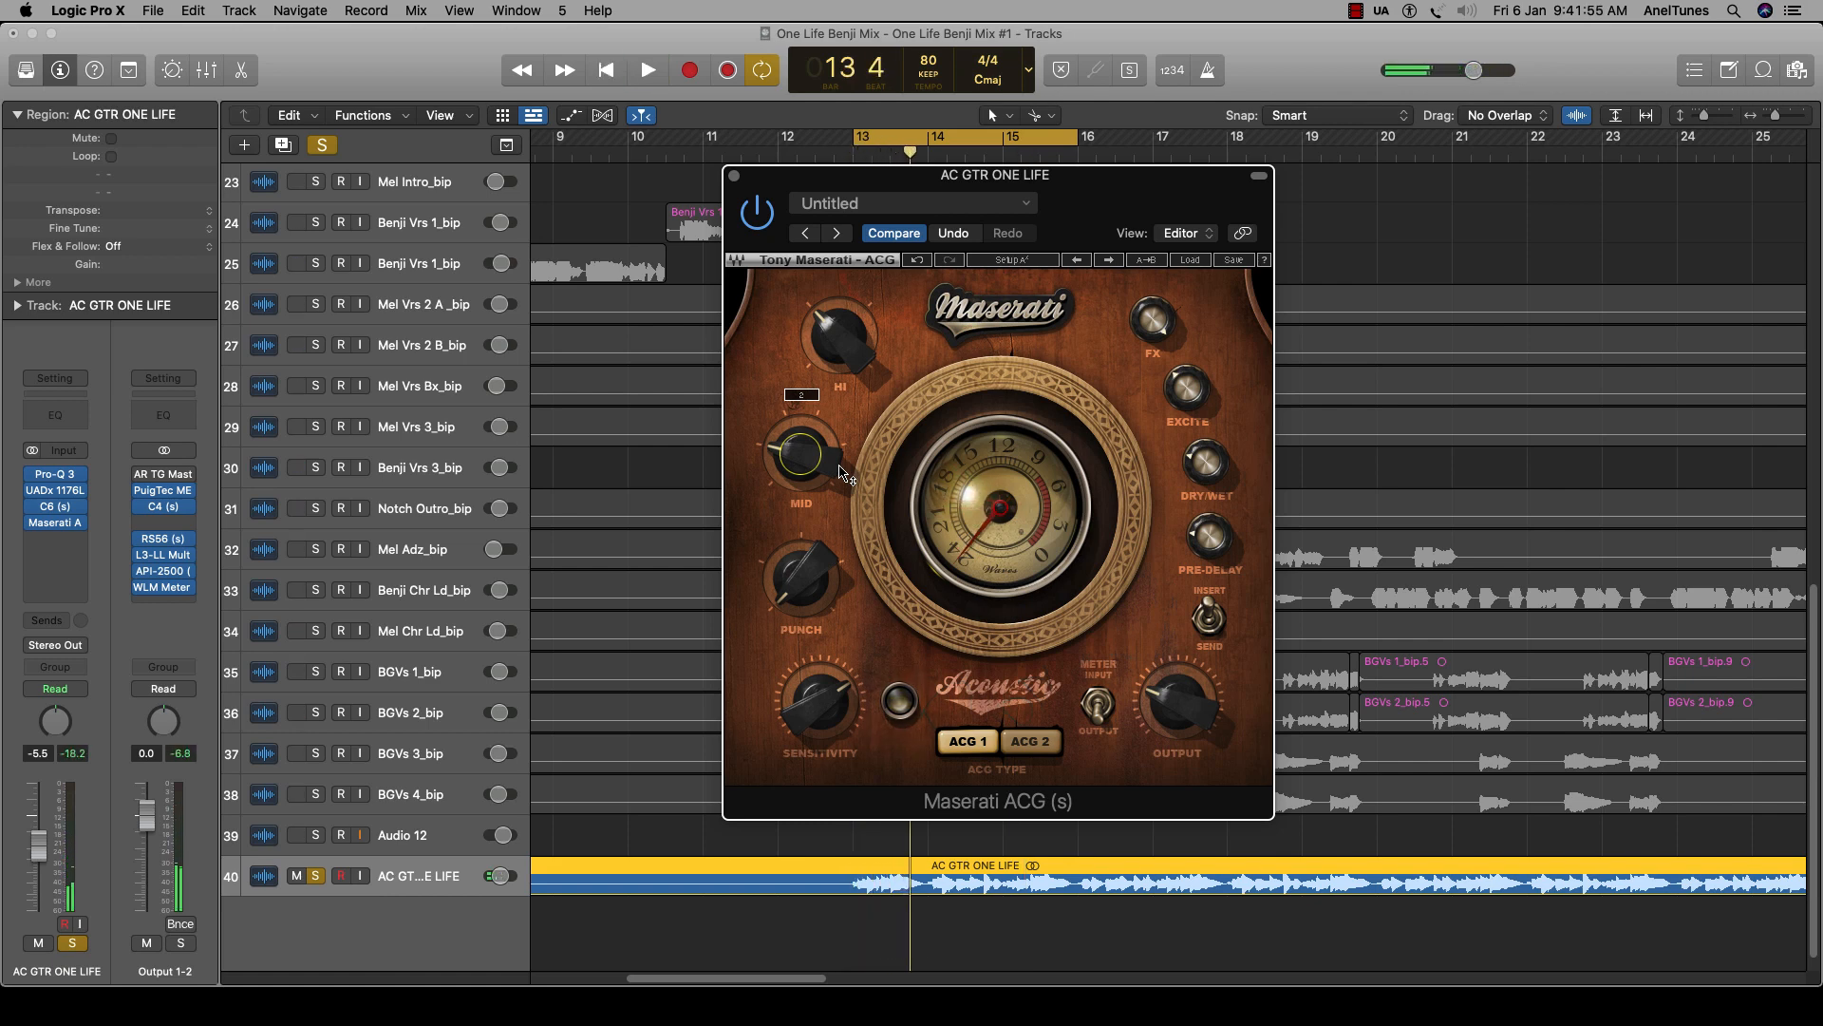
{"action": "key", "text": "space"}
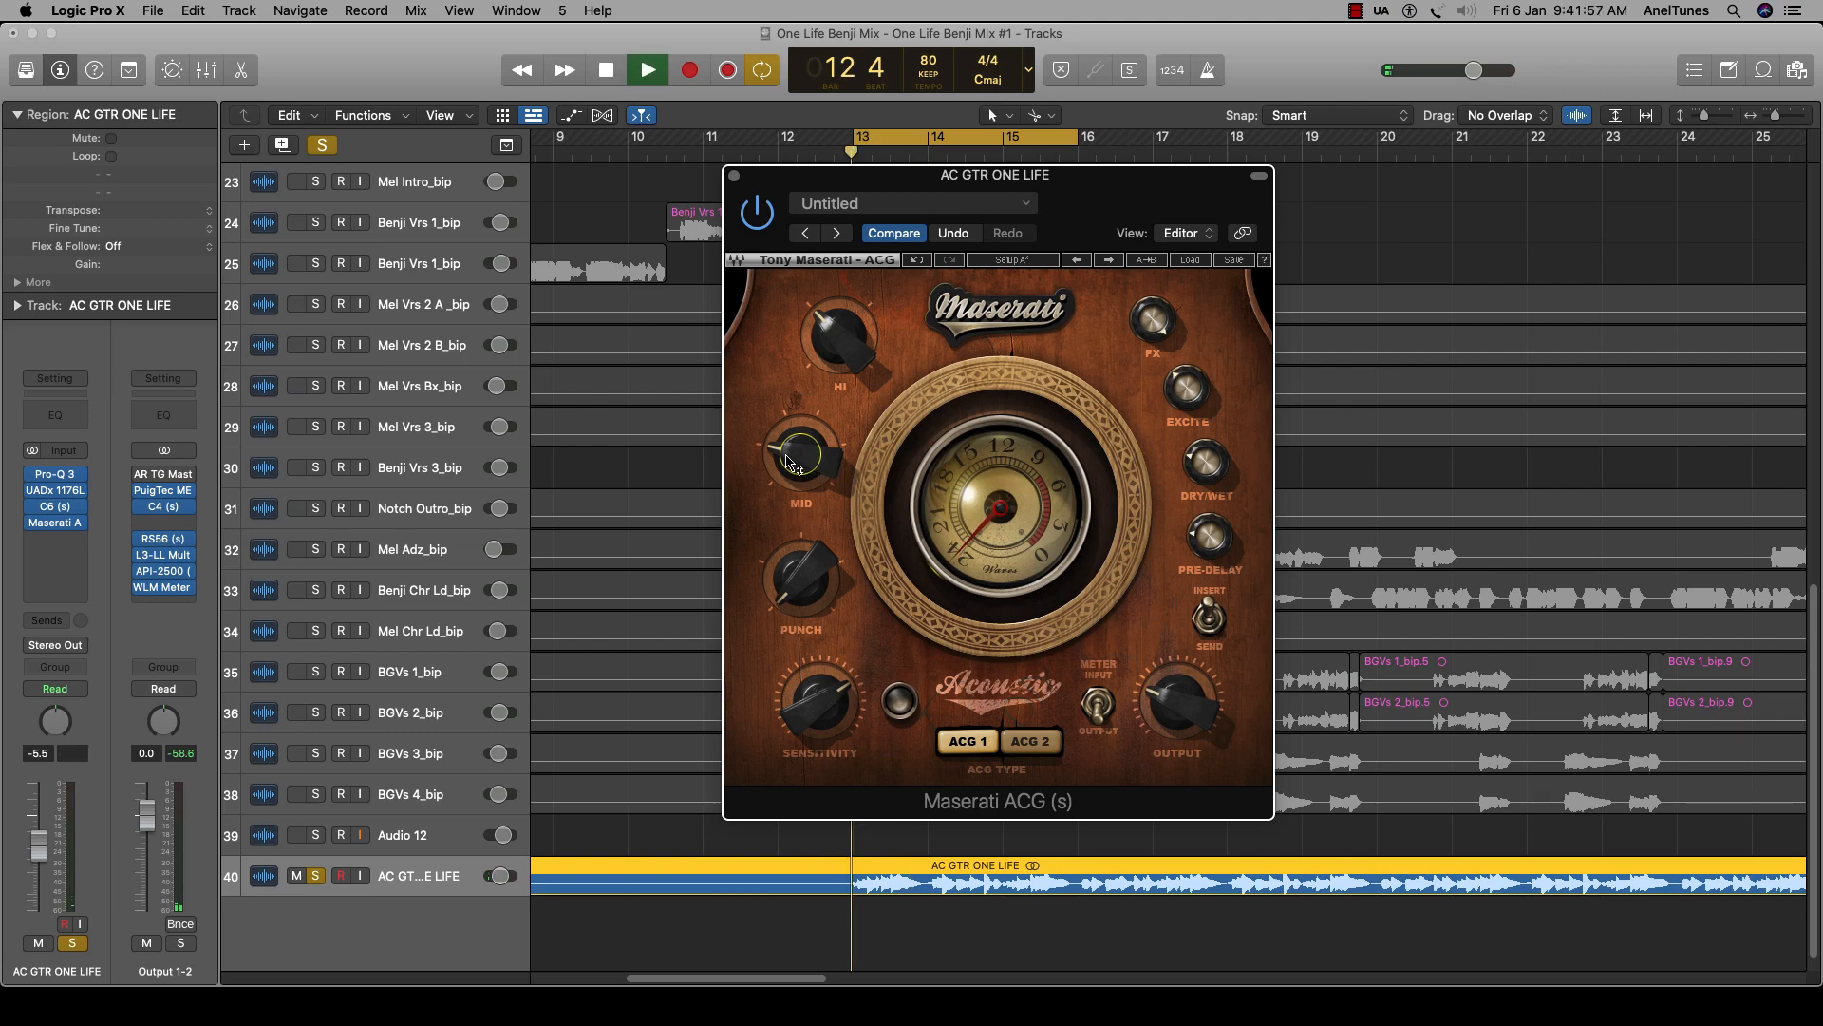
{"action": "left_click_drag", "start_coordinate": [790, 458], "coordinate": [790, 411]}
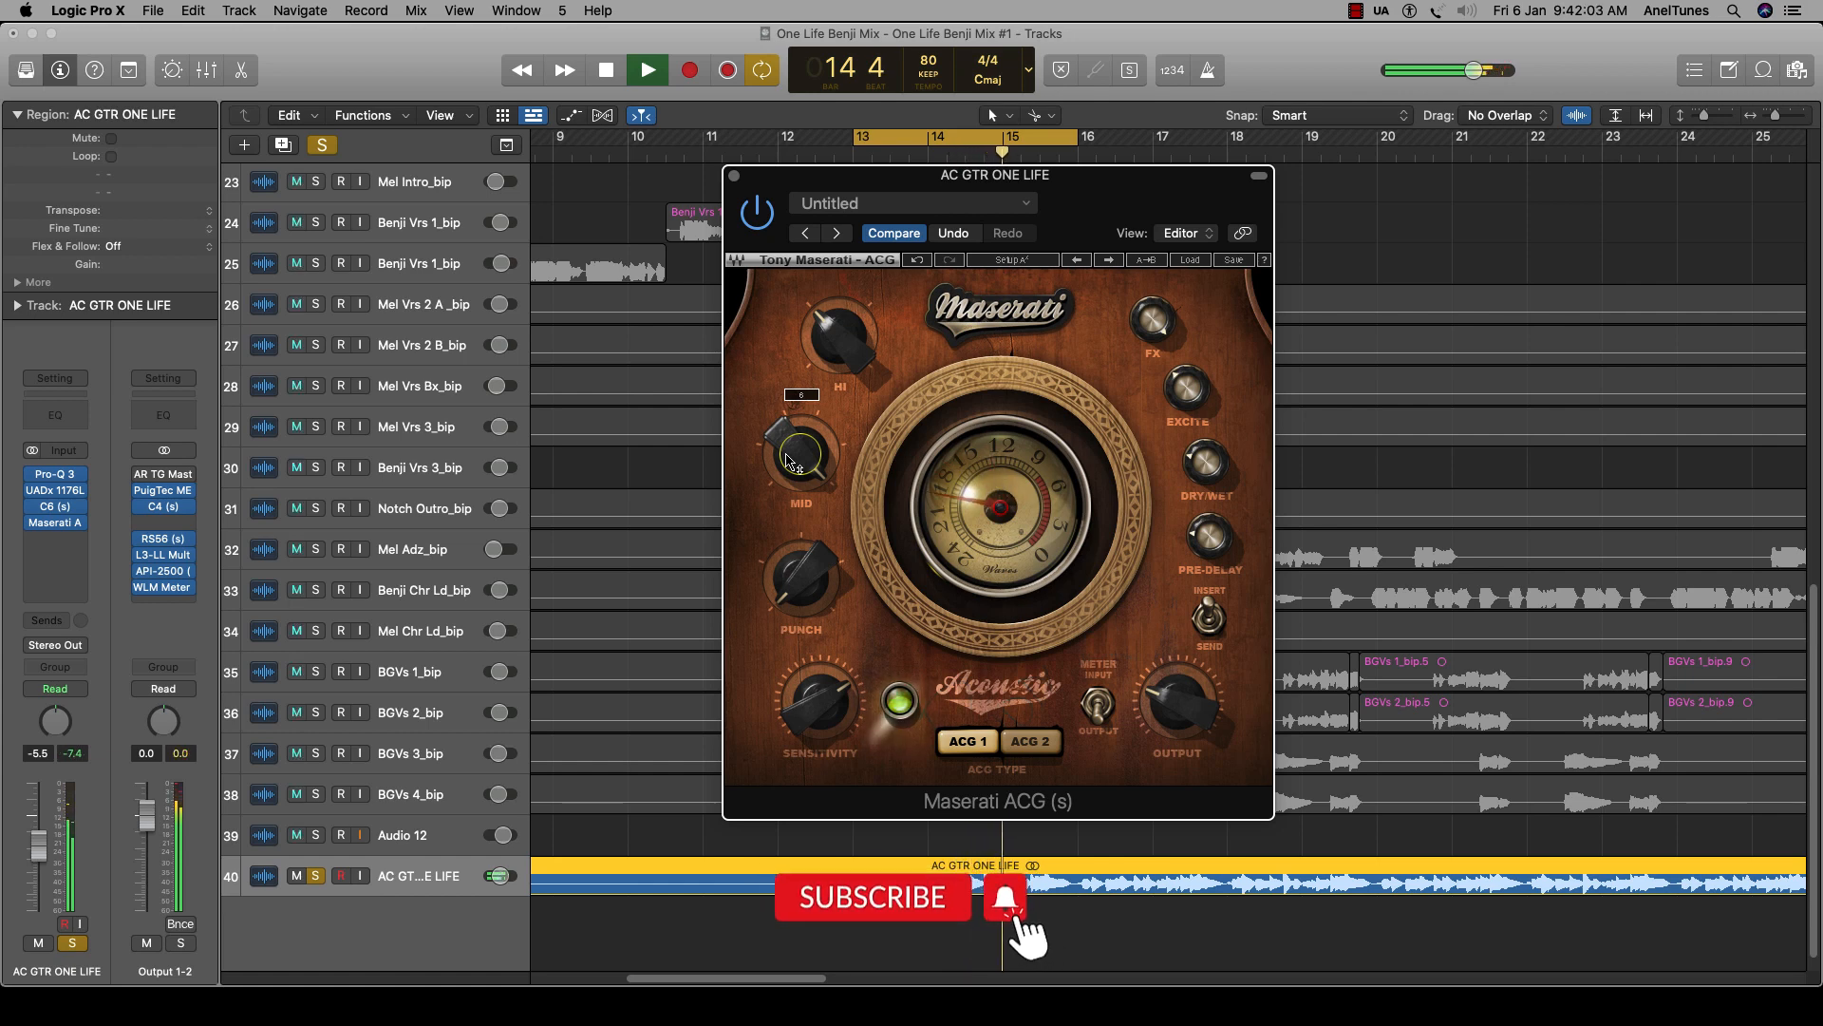
{"action": "key", "text": "space"}
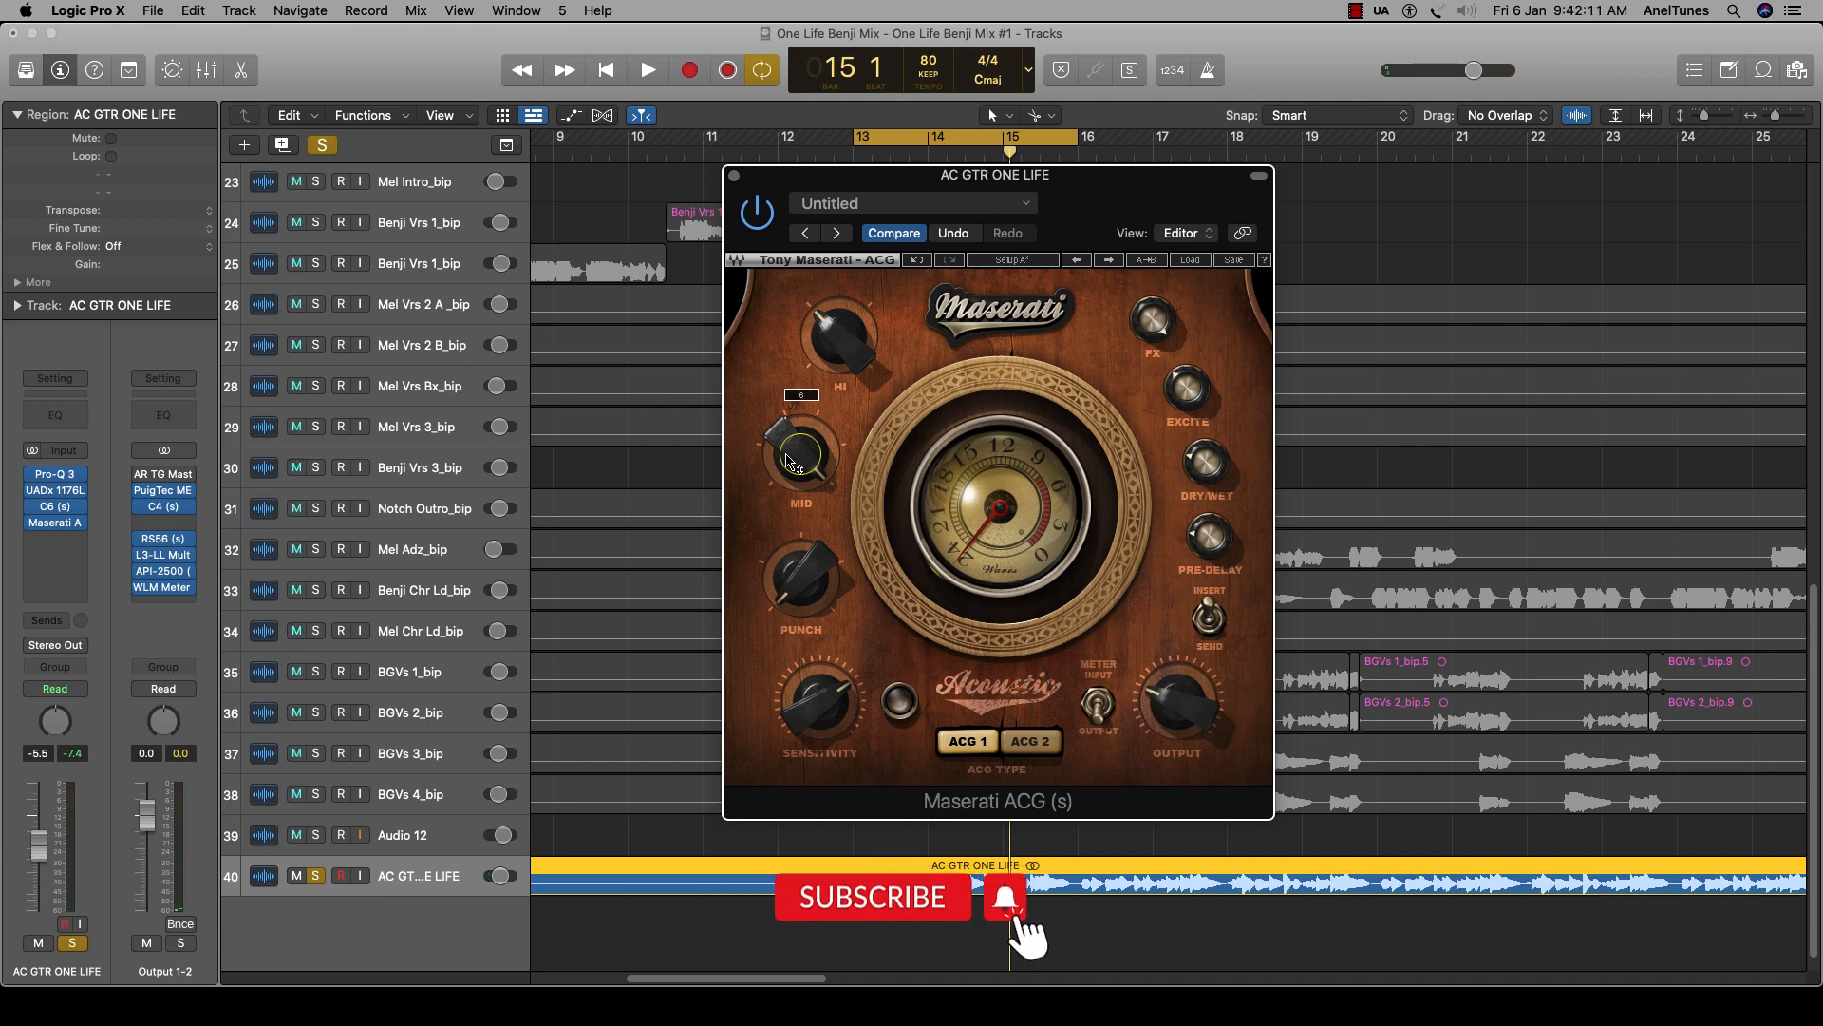
{"action": "left_click_drag", "start_coordinate": [801, 453], "coordinate": [800, 527]}
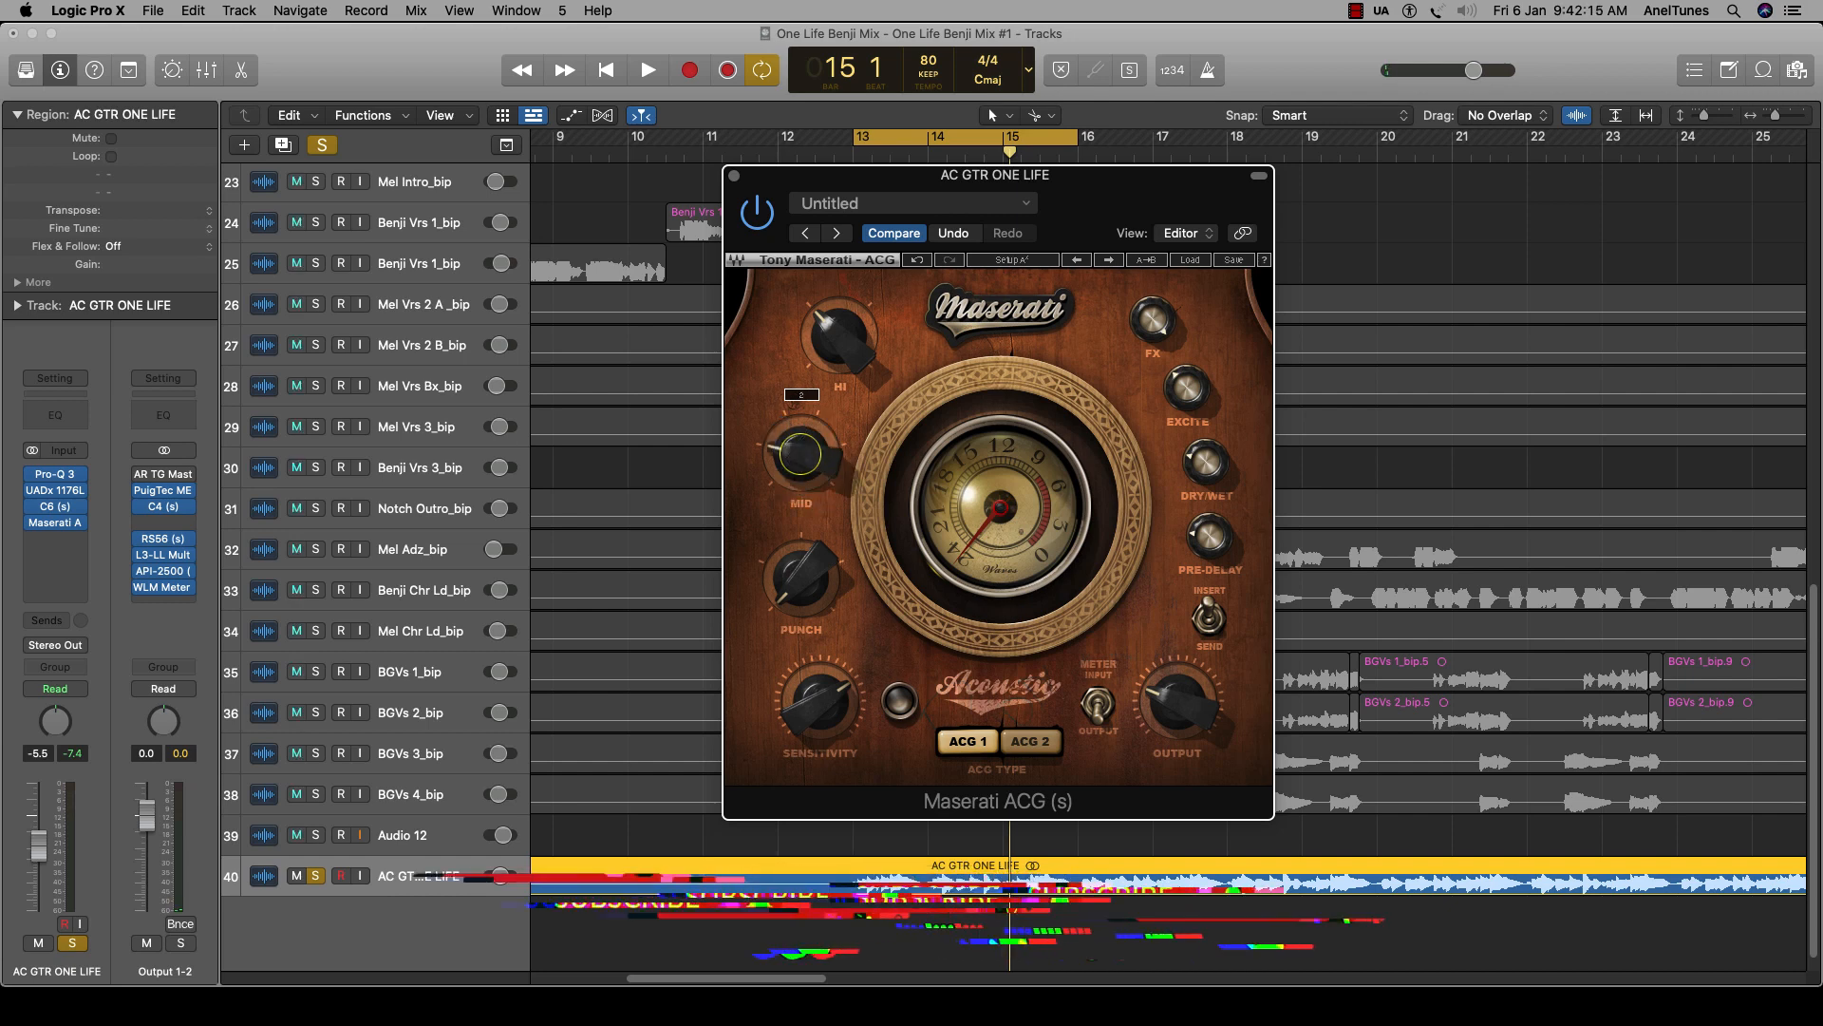
{"action": "key", "text": "space"}
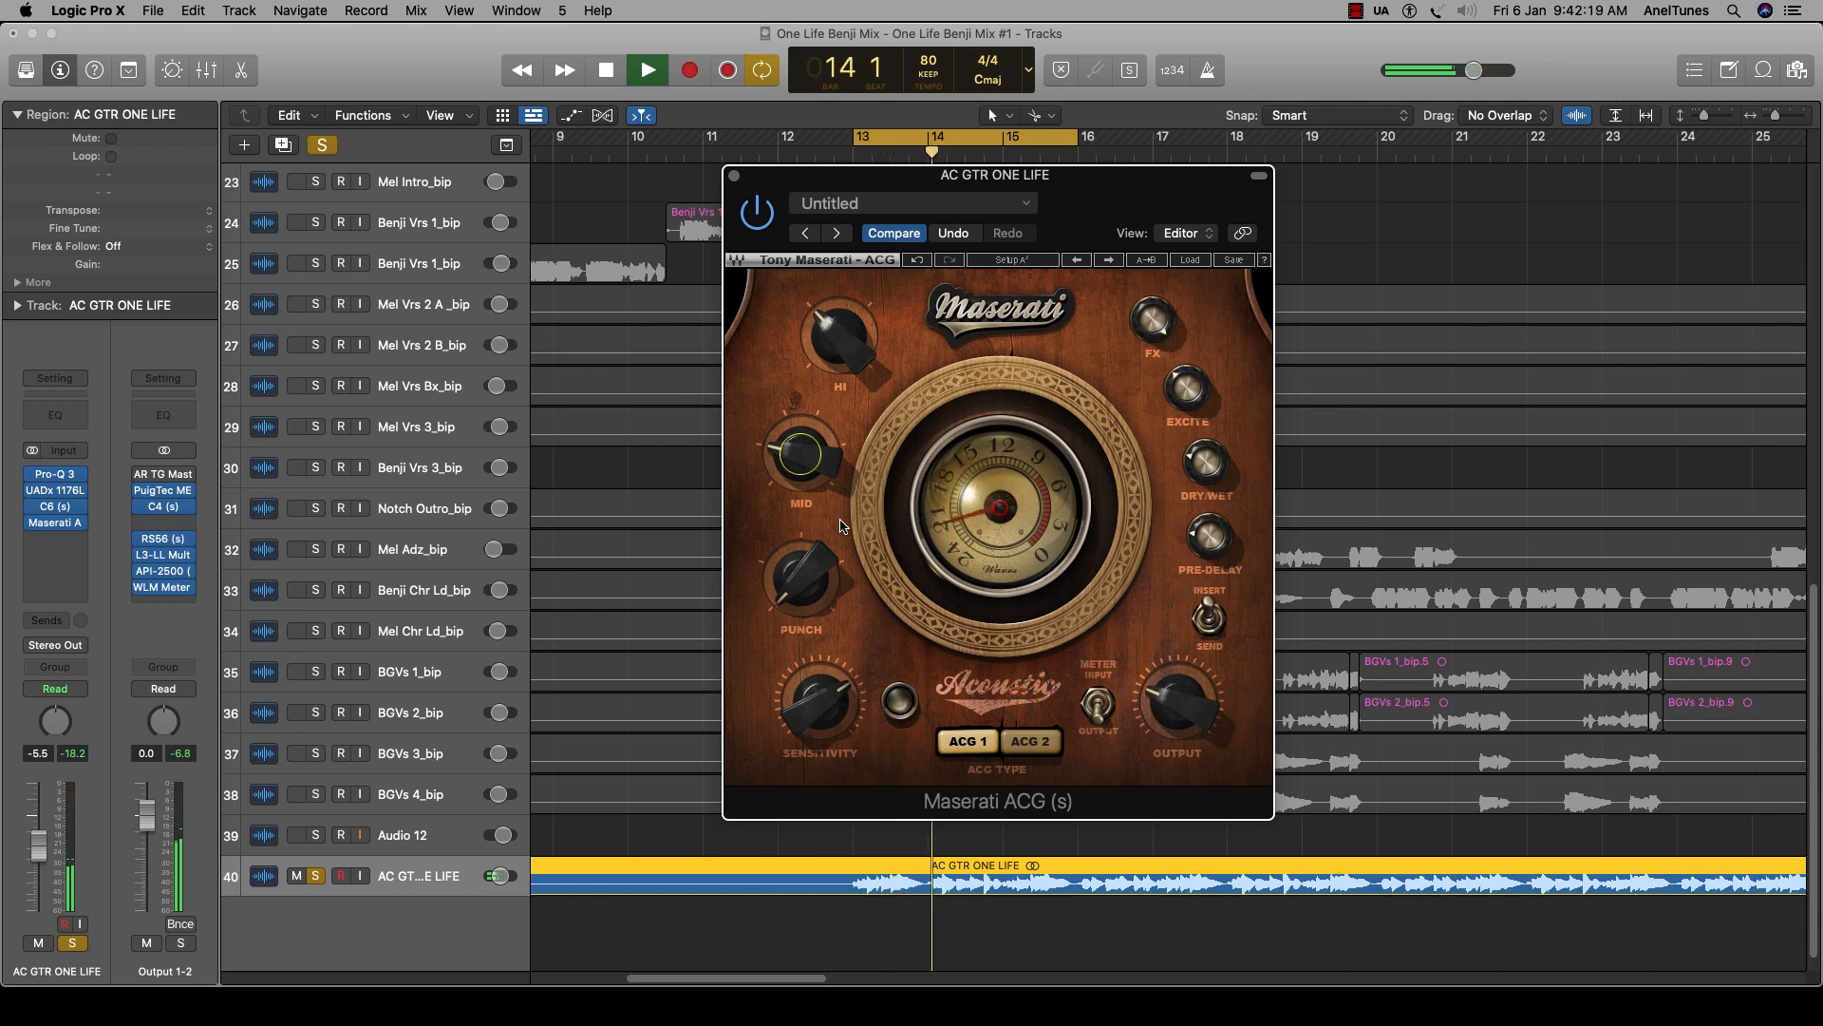
{"action": "key", "text": "space"}
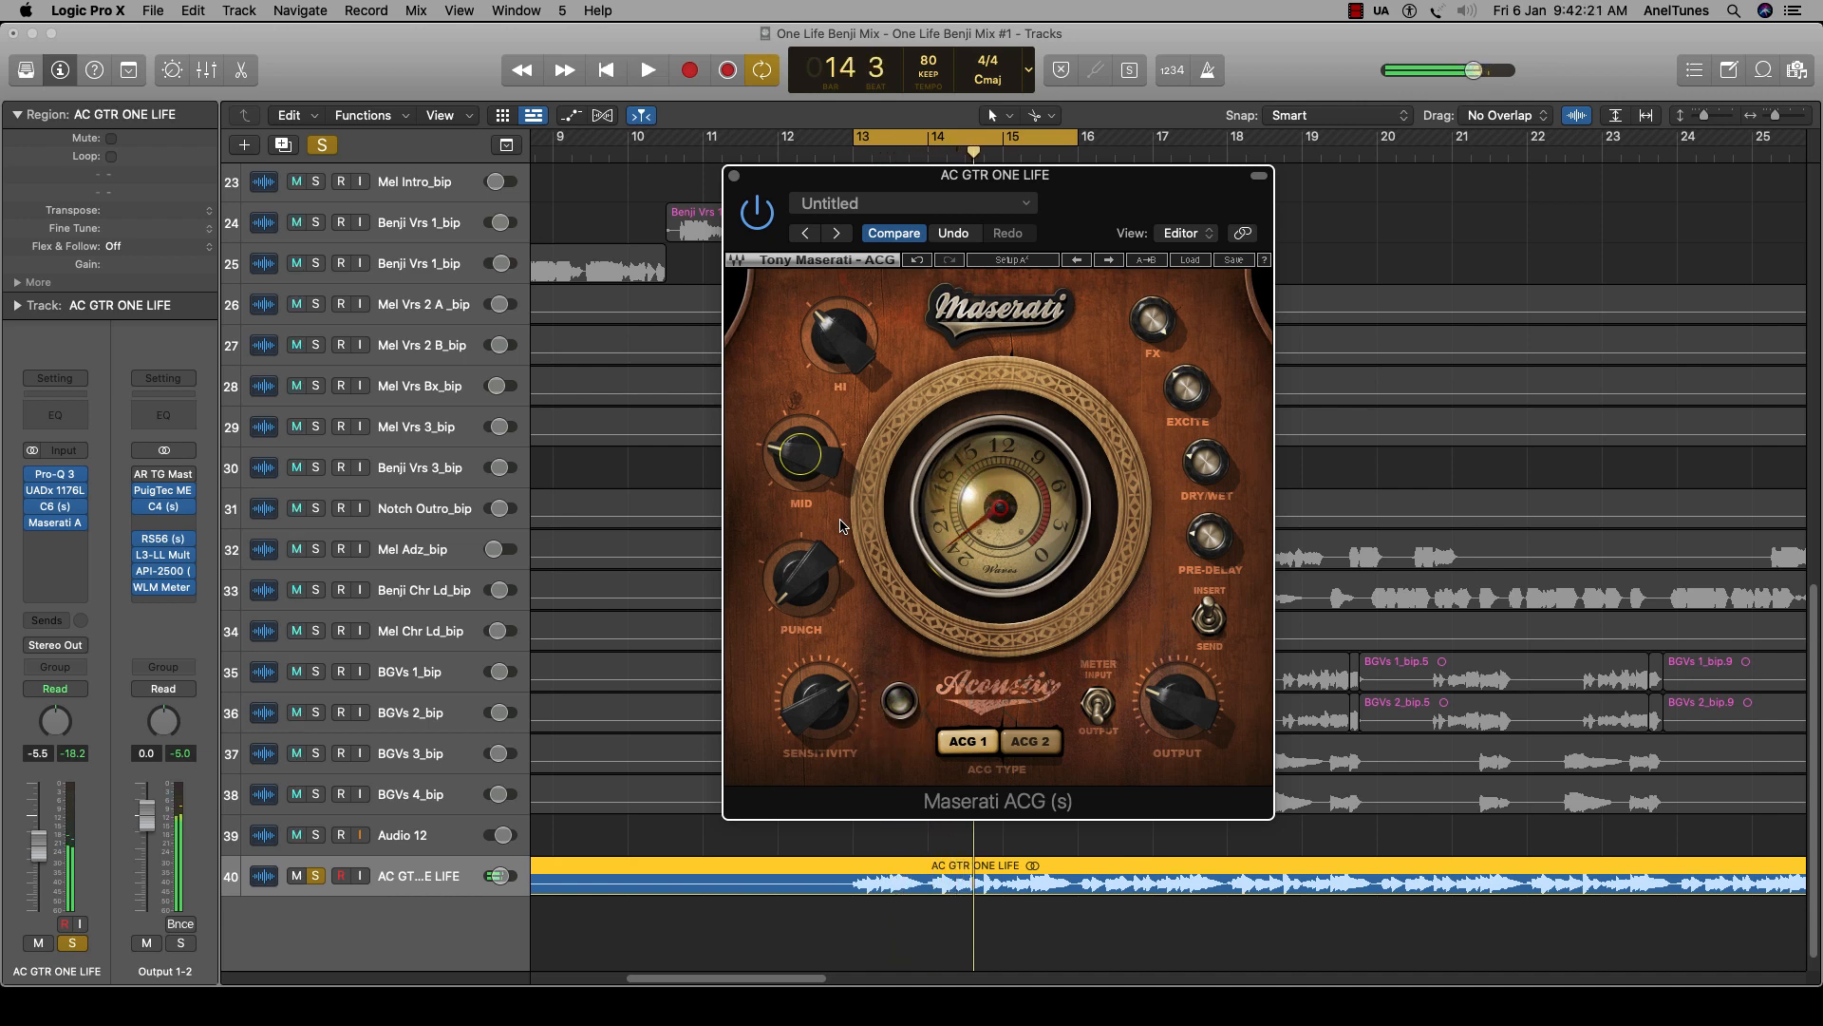
Try a different Hi knob setting from 2 in Maserati ACG while the soloed guitar loop plays.
{"action": "left_click", "coordinate": [858, 345]}
{"action": "key", "text": "space"}
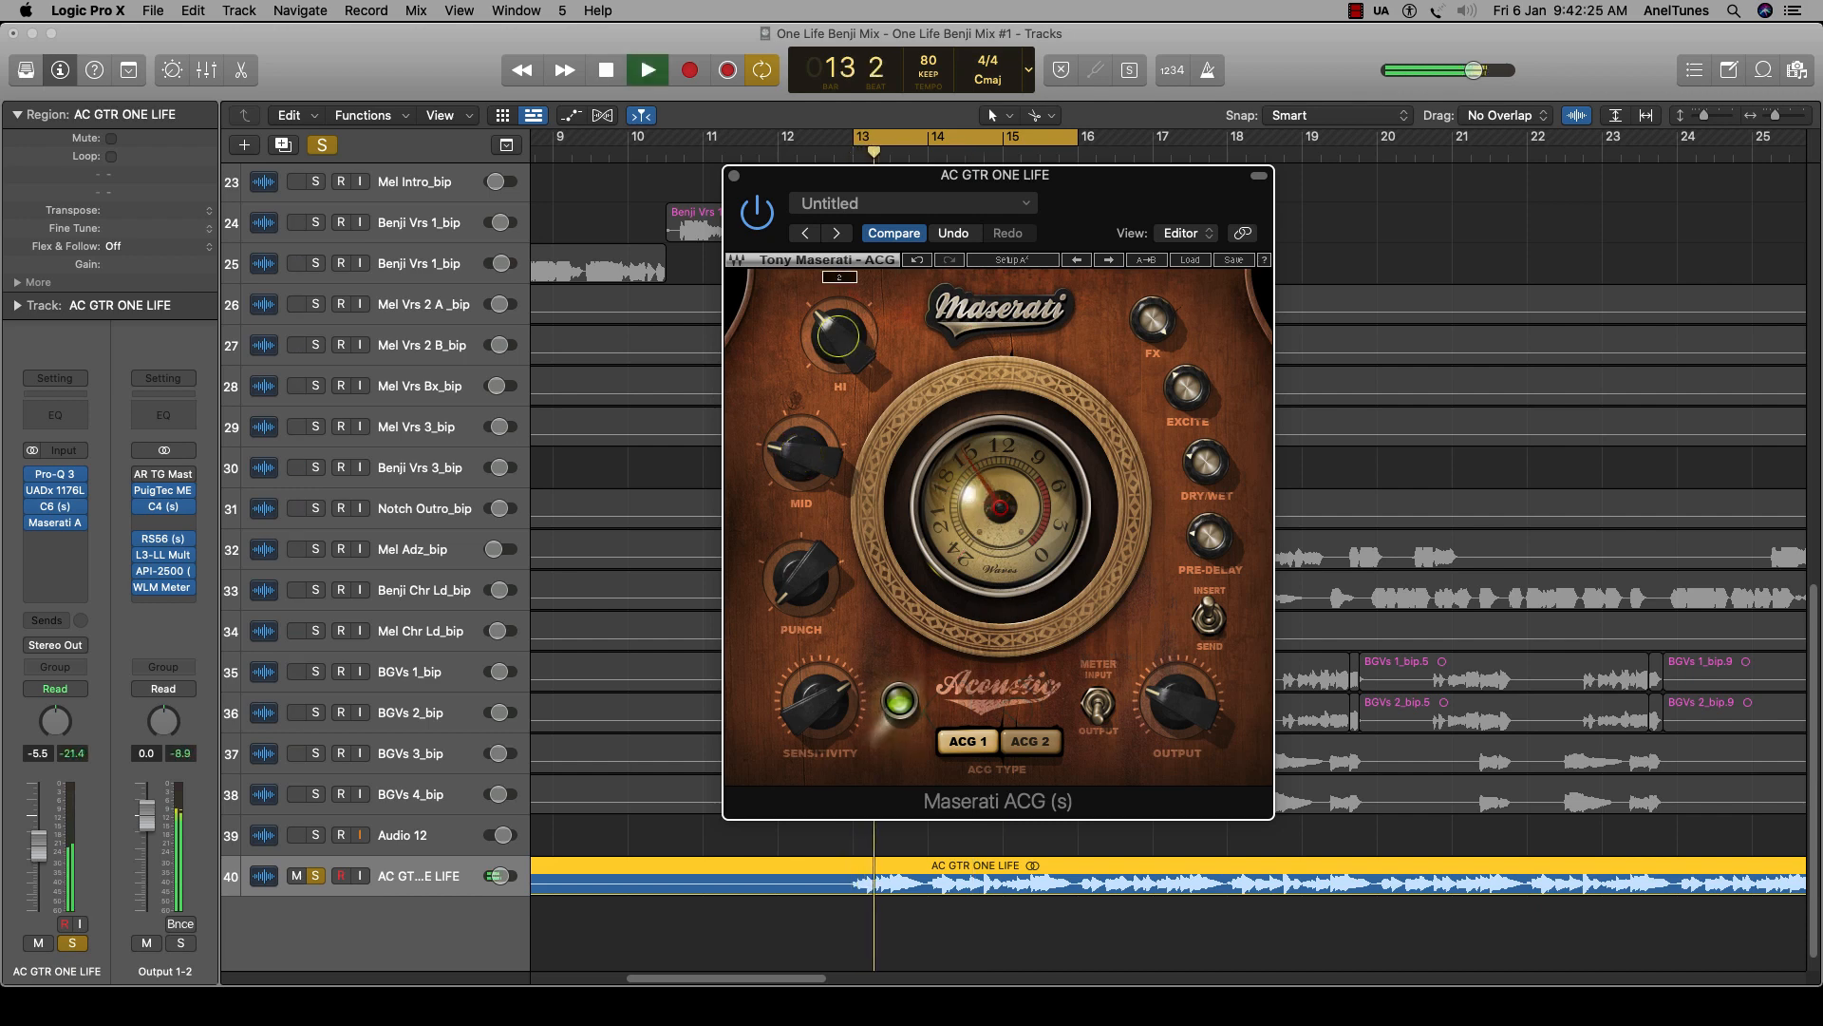
{"action": "key", "text": "space"}
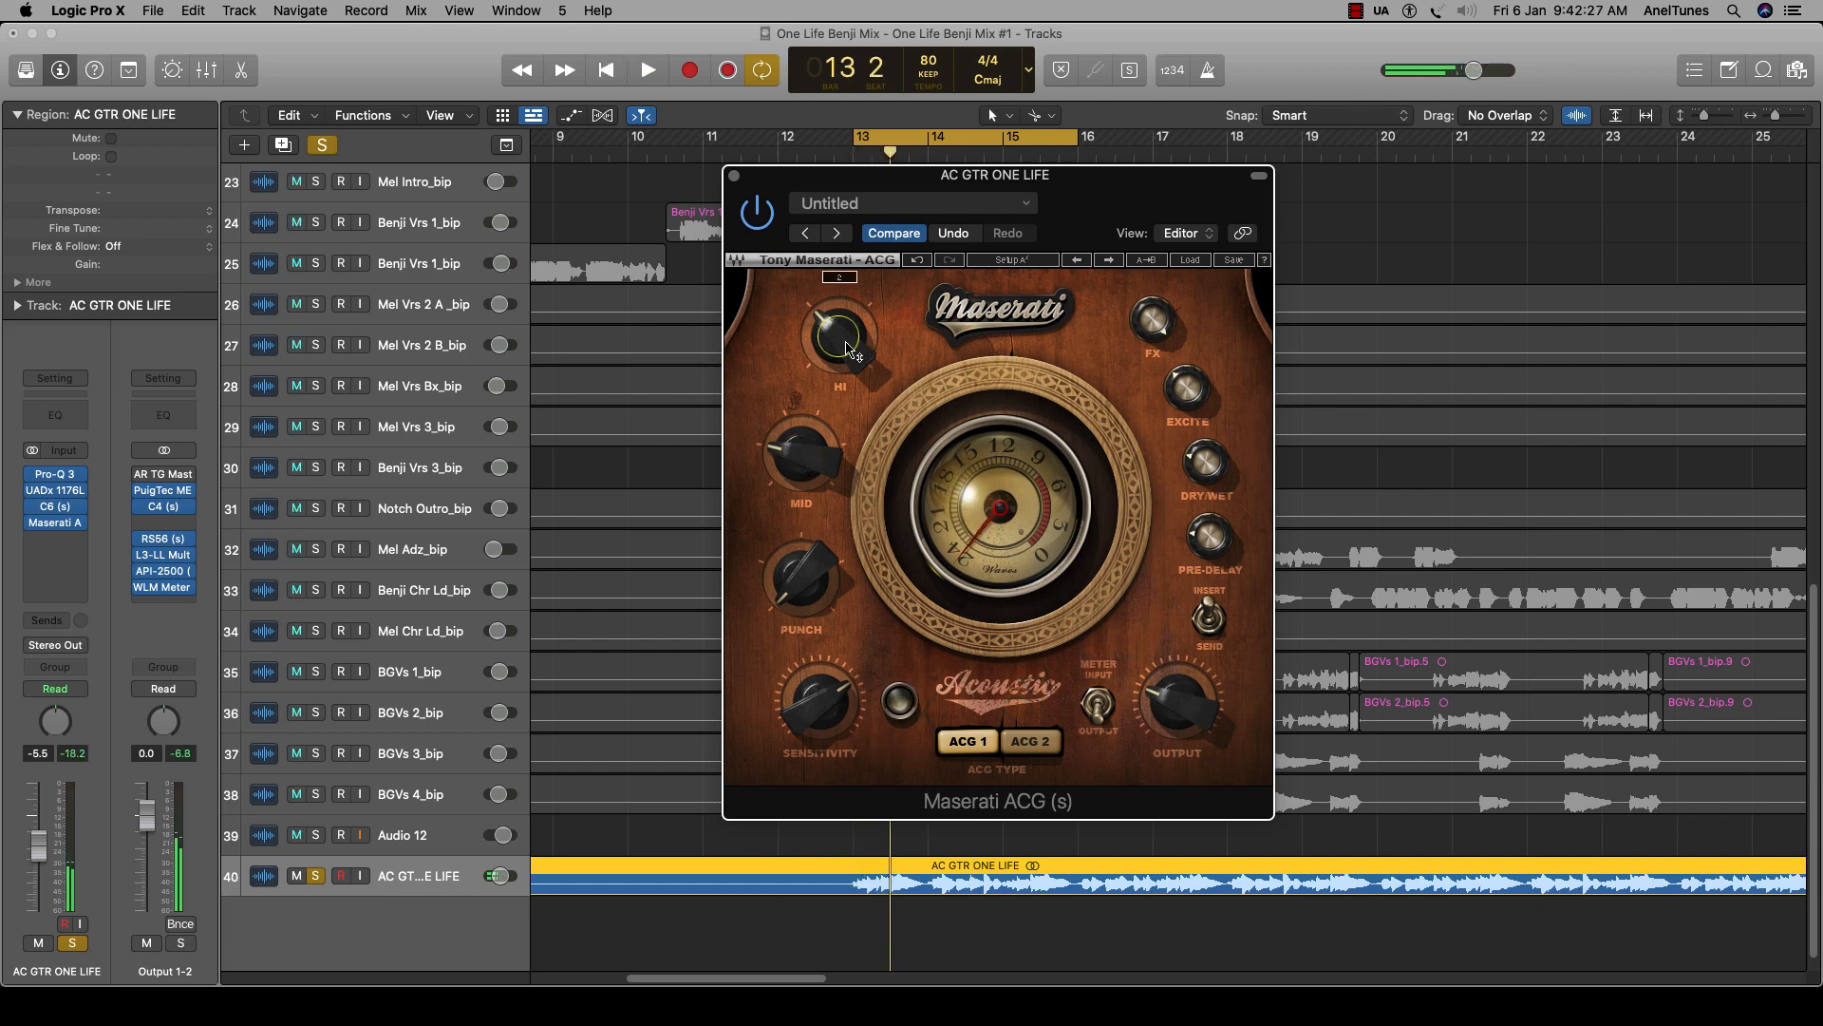
{"action": "key", "text": "space"}
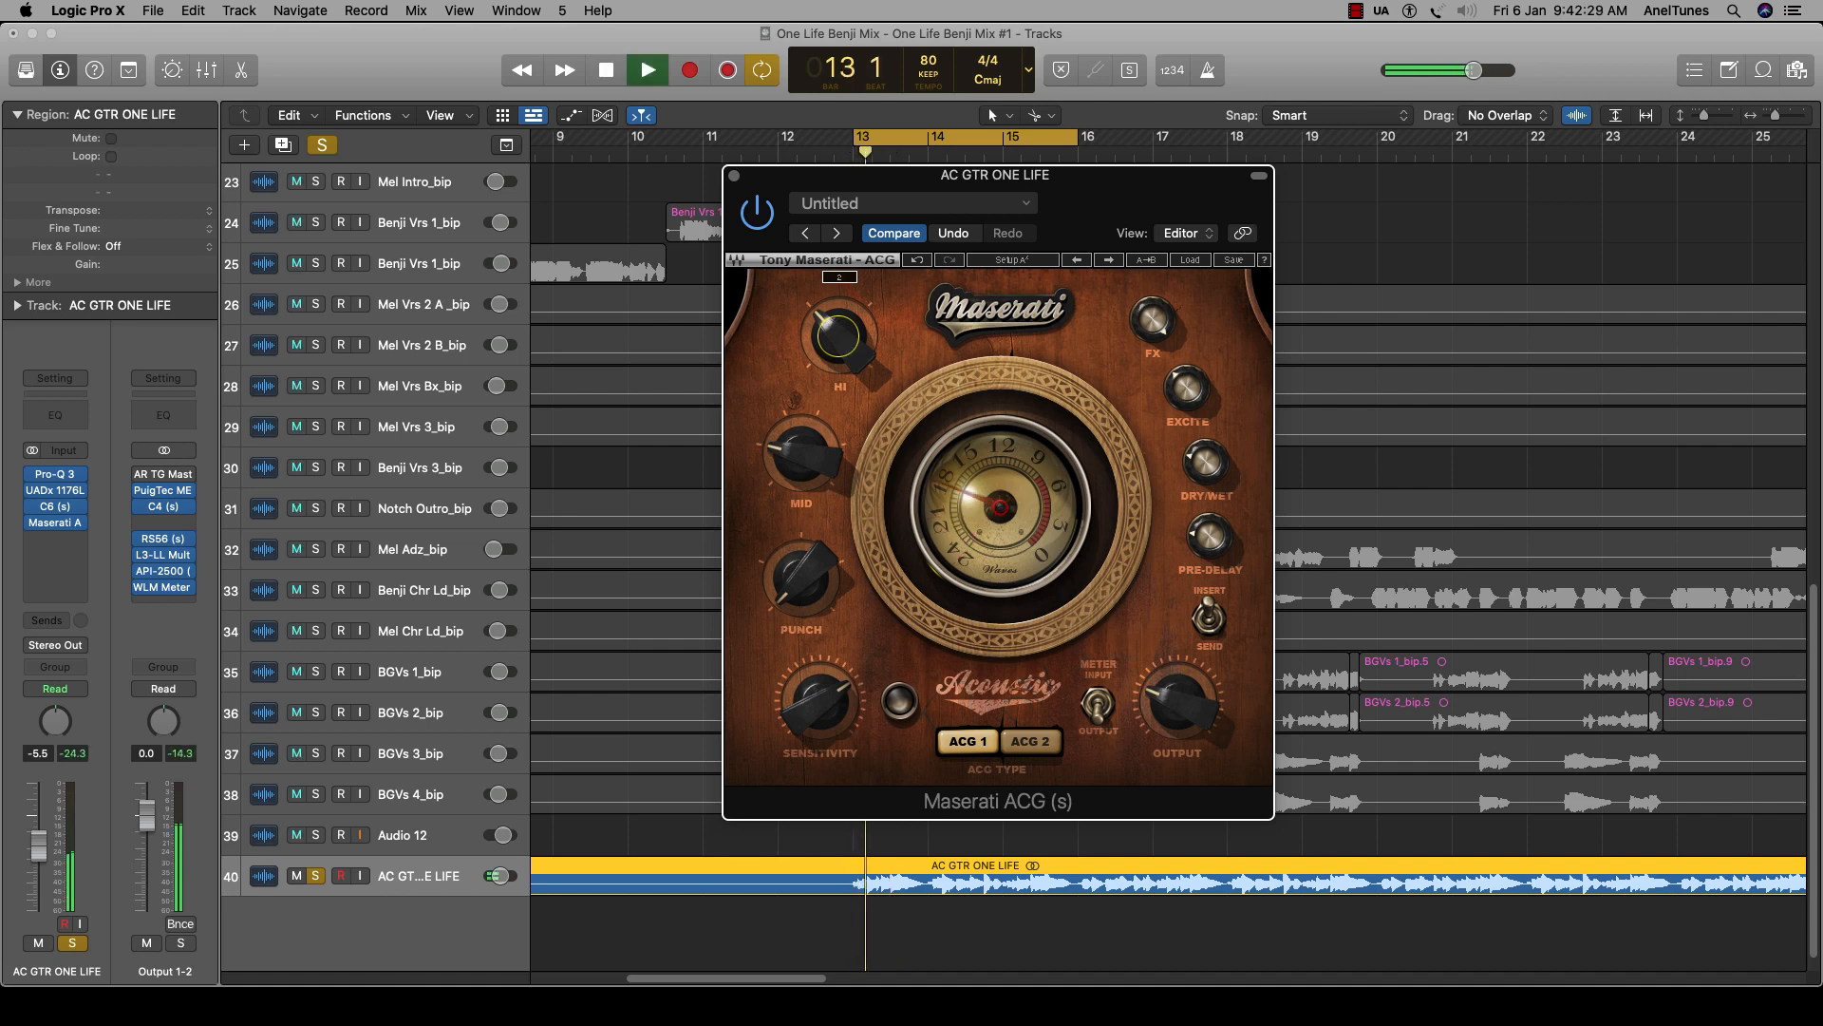
{"action": "left_click_drag", "start_coordinate": [846, 344], "coordinate": [846, 326]}
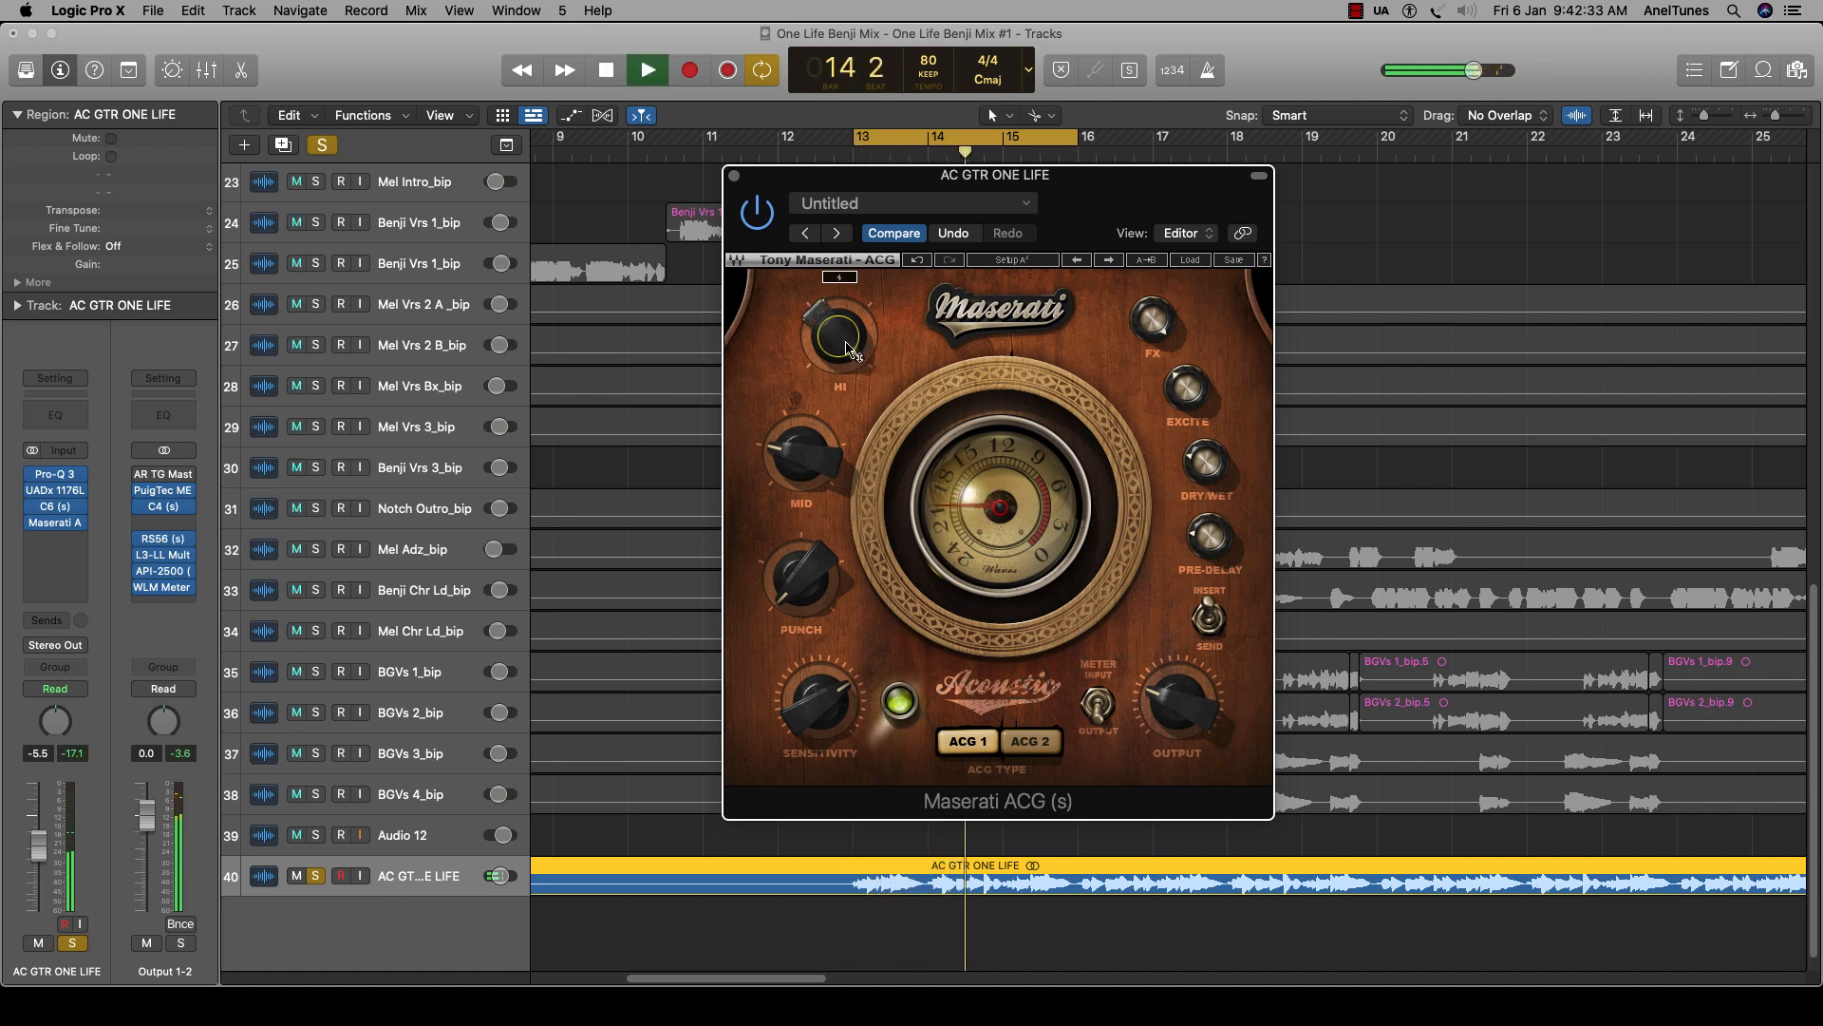
{"action": "key", "text": "space"}
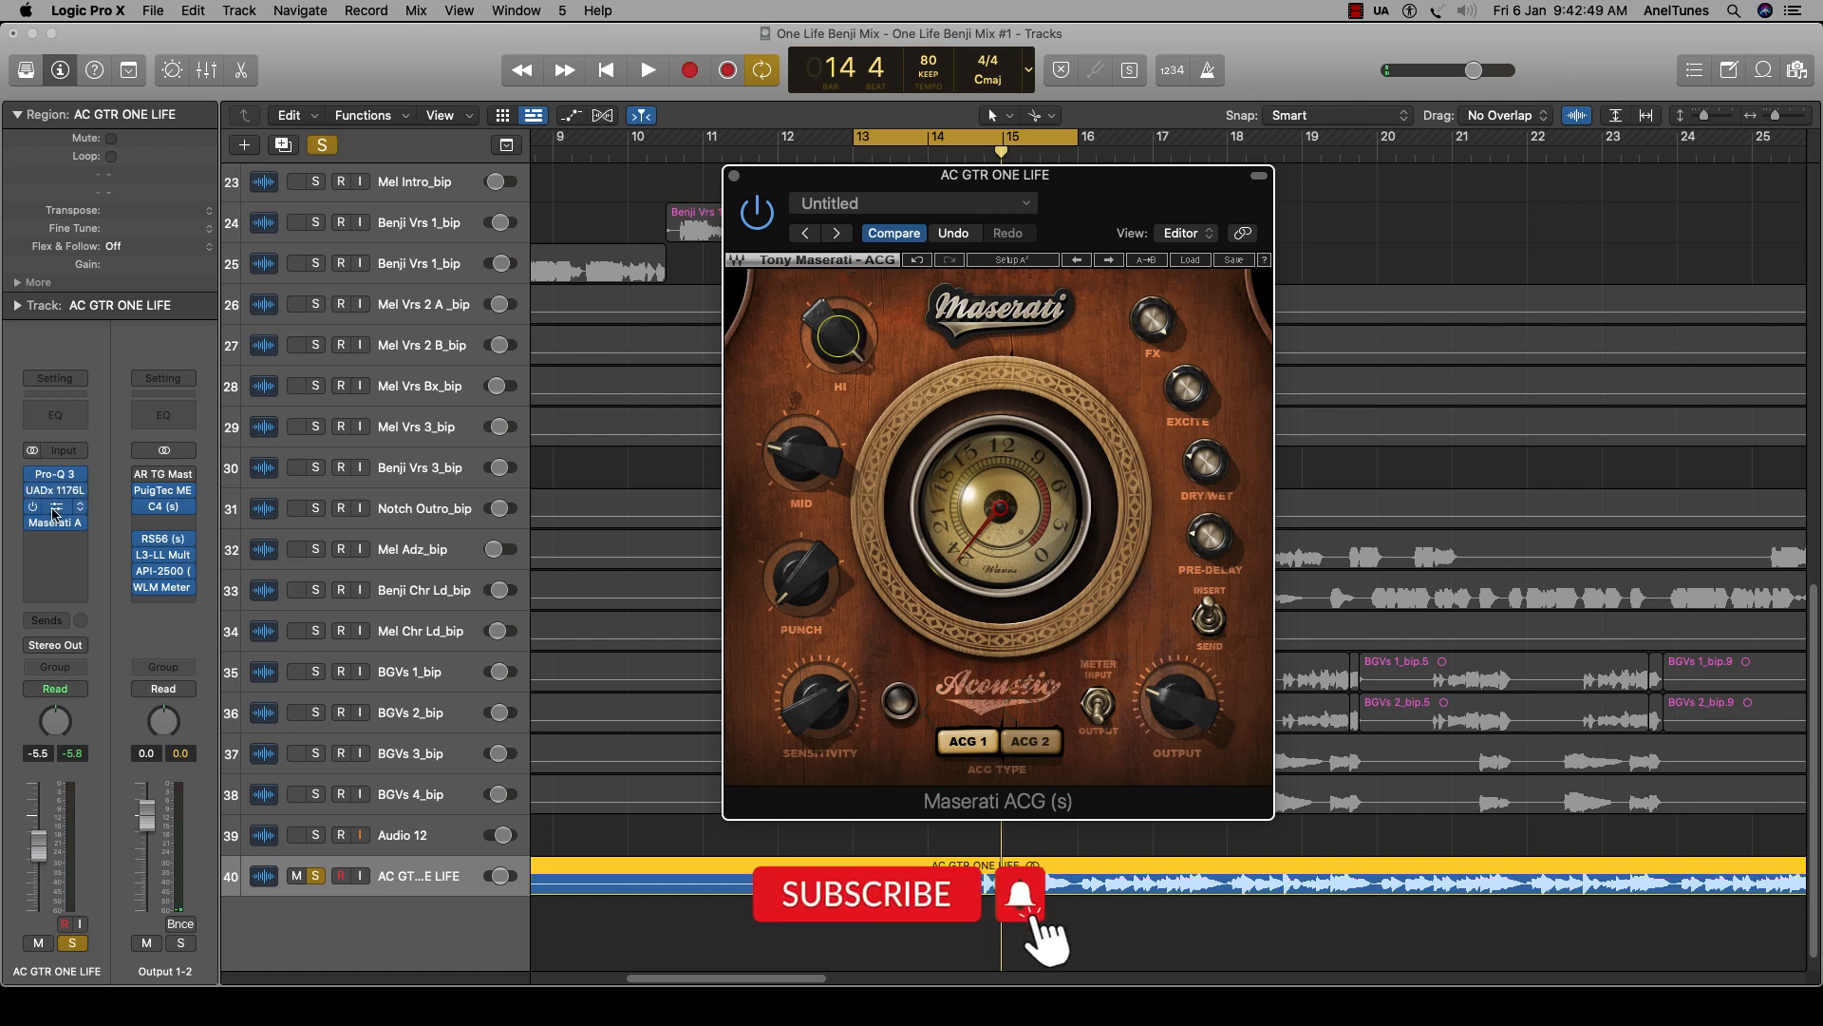
Check the guitar track's C6 plug-in, set the Hi knob in Maserati ACG to 2, and audition the loop.
{"action": "left_click", "coordinate": [88, 511]}
{"action": "left_click_drag", "start_coordinate": [1079, 289], "coordinate": [1302, 269]}
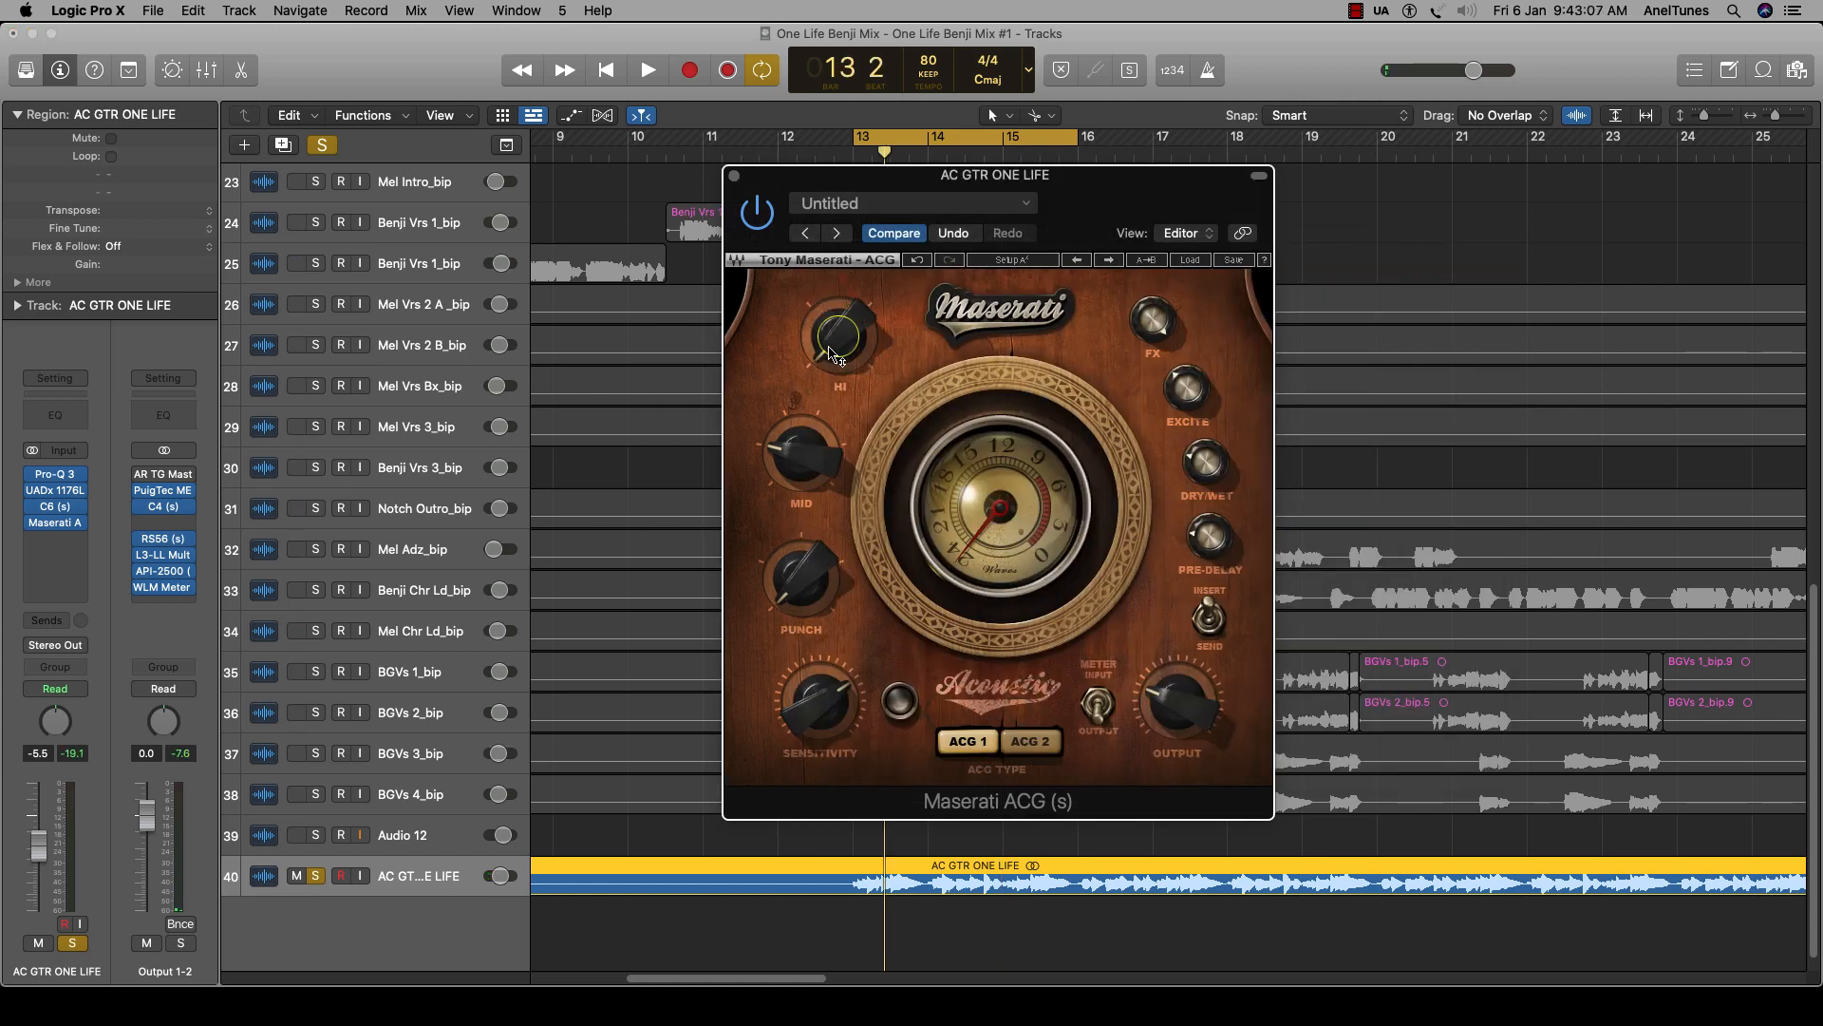
{"action": "left_click_drag", "start_coordinate": [819, 327], "coordinate": [840, 342]}
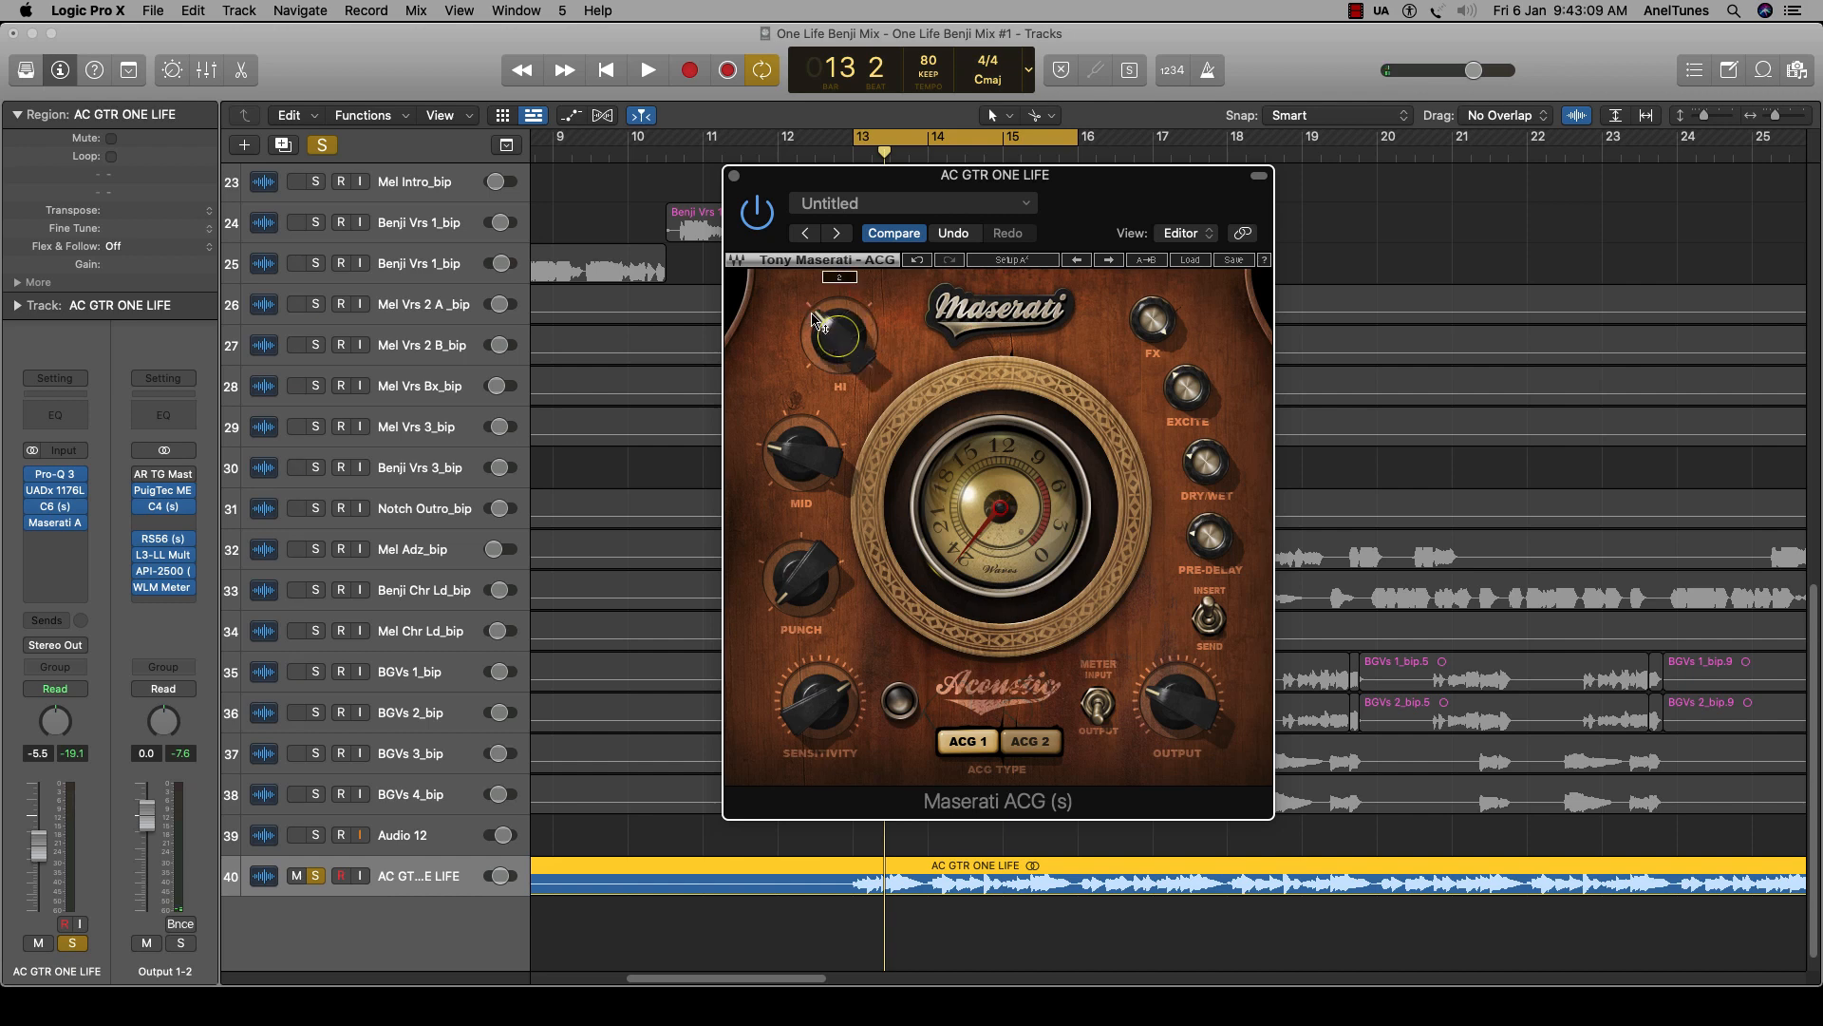
{"action": "key", "text": "space"}
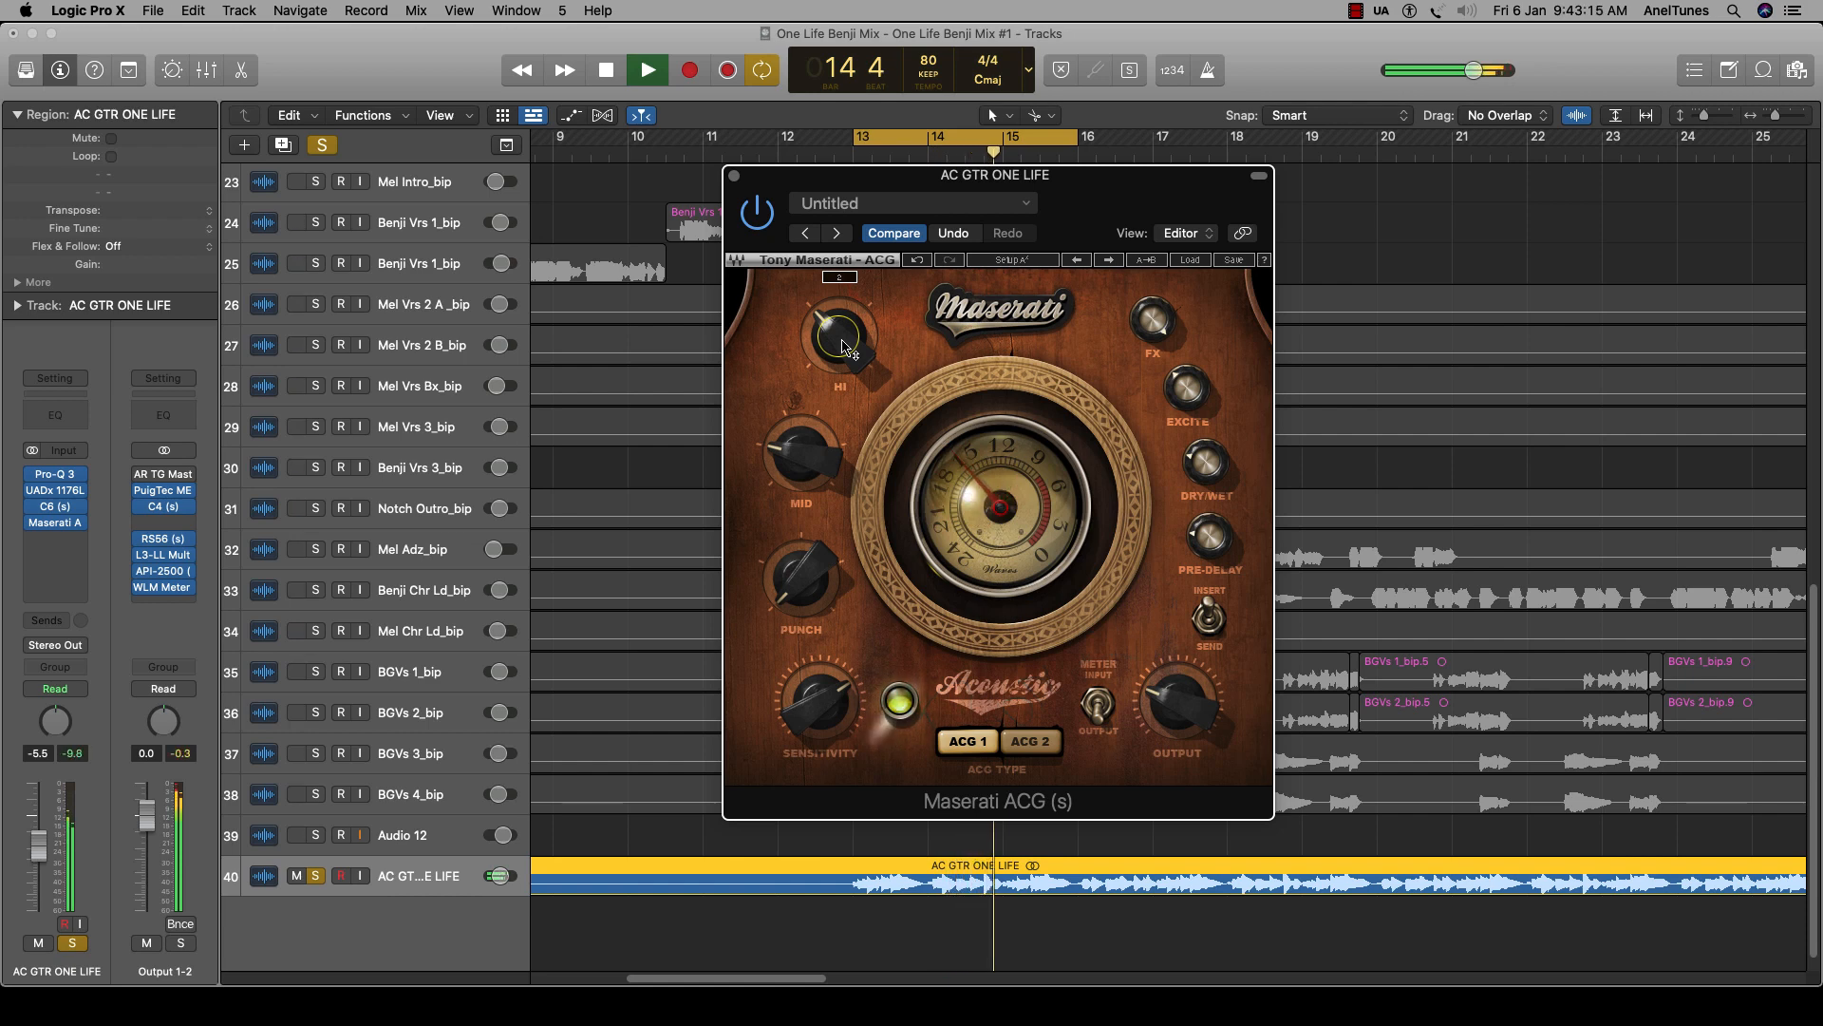
{"action": "key", "text": "space"}
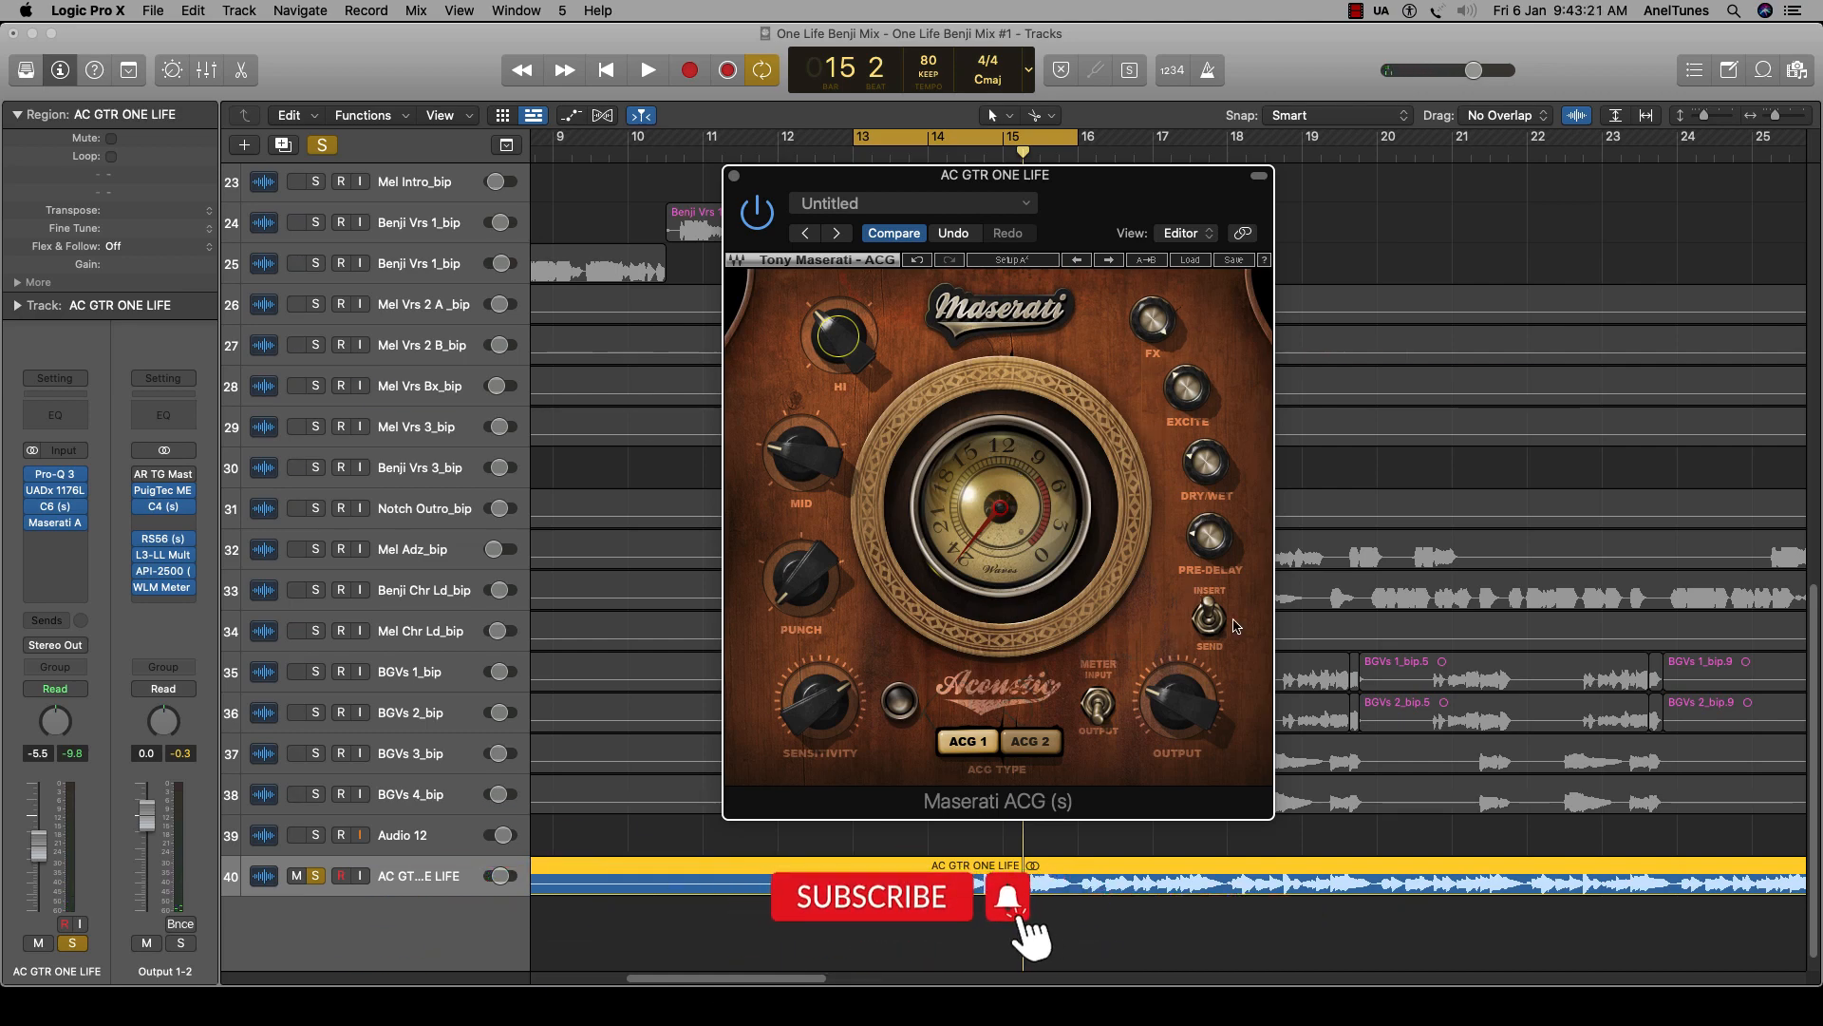
Try a very wet Dry/Wet setting in Maserati ACG during guitar loop playback.
{"action": "mouse_move", "coordinate": [1210, 536]}
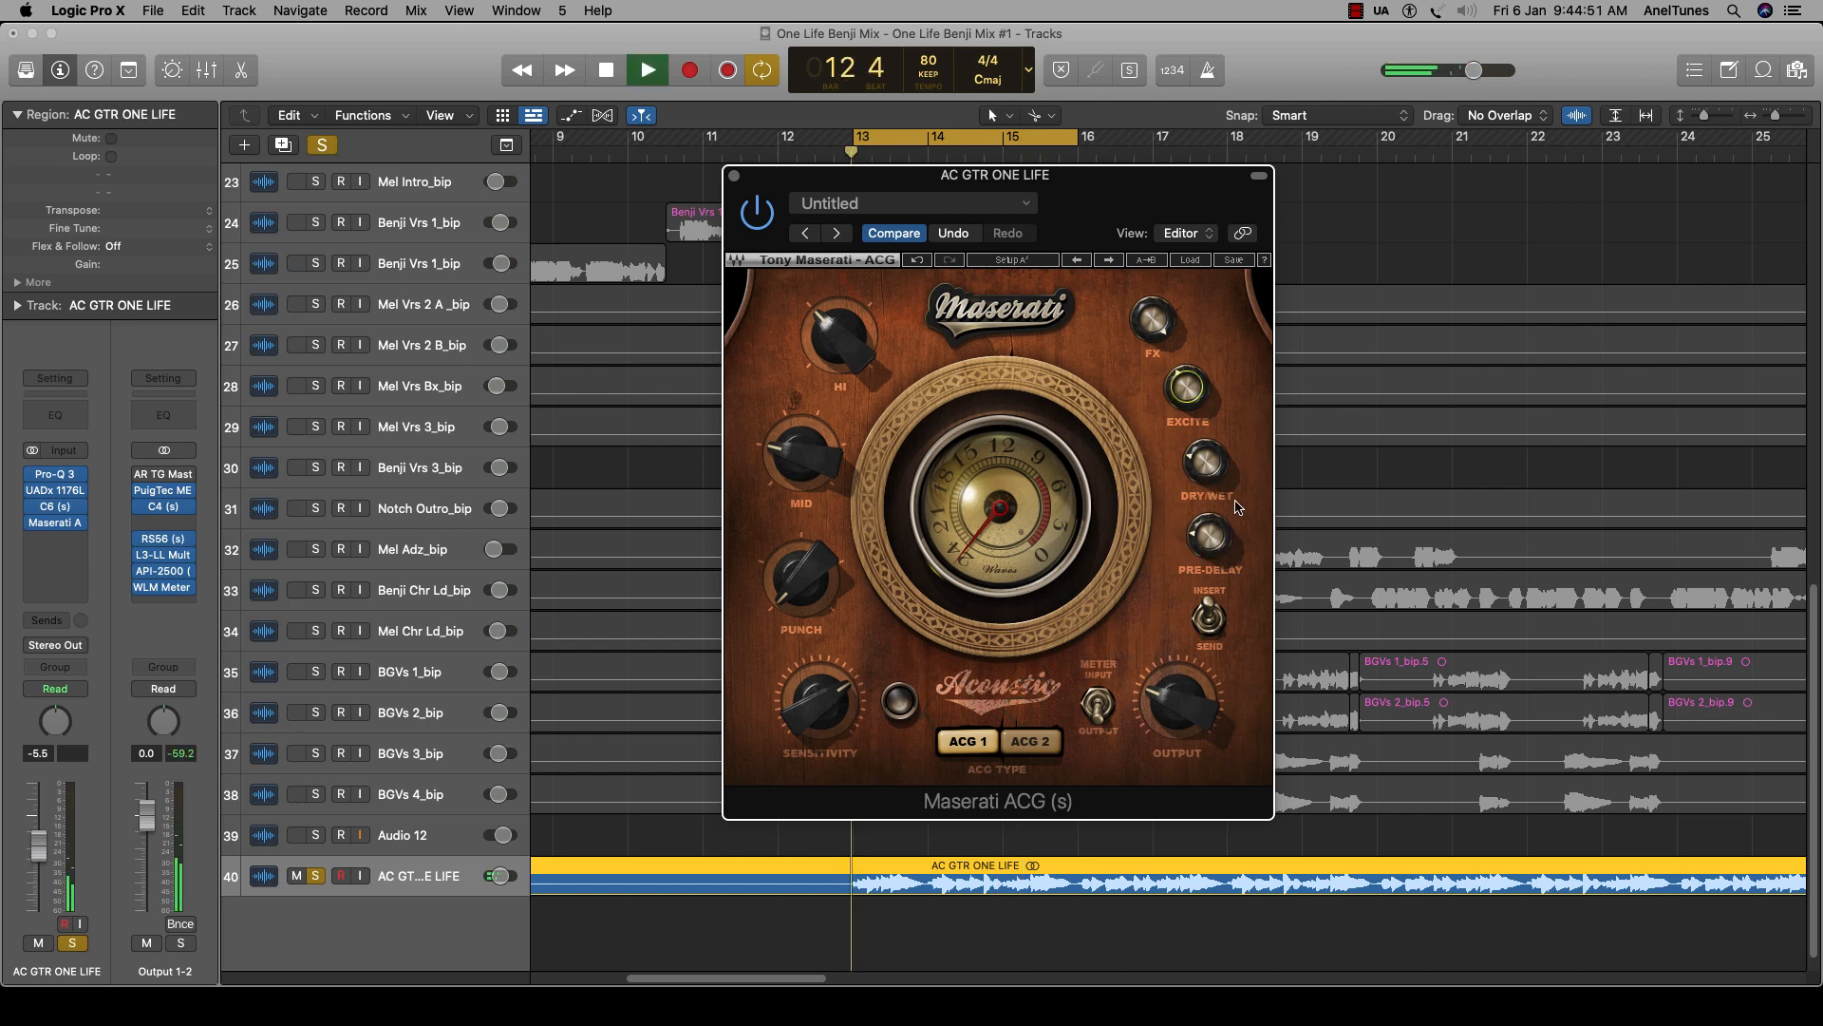
{"action": "key", "text": "space"}
{"action": "key", "text": "space"}
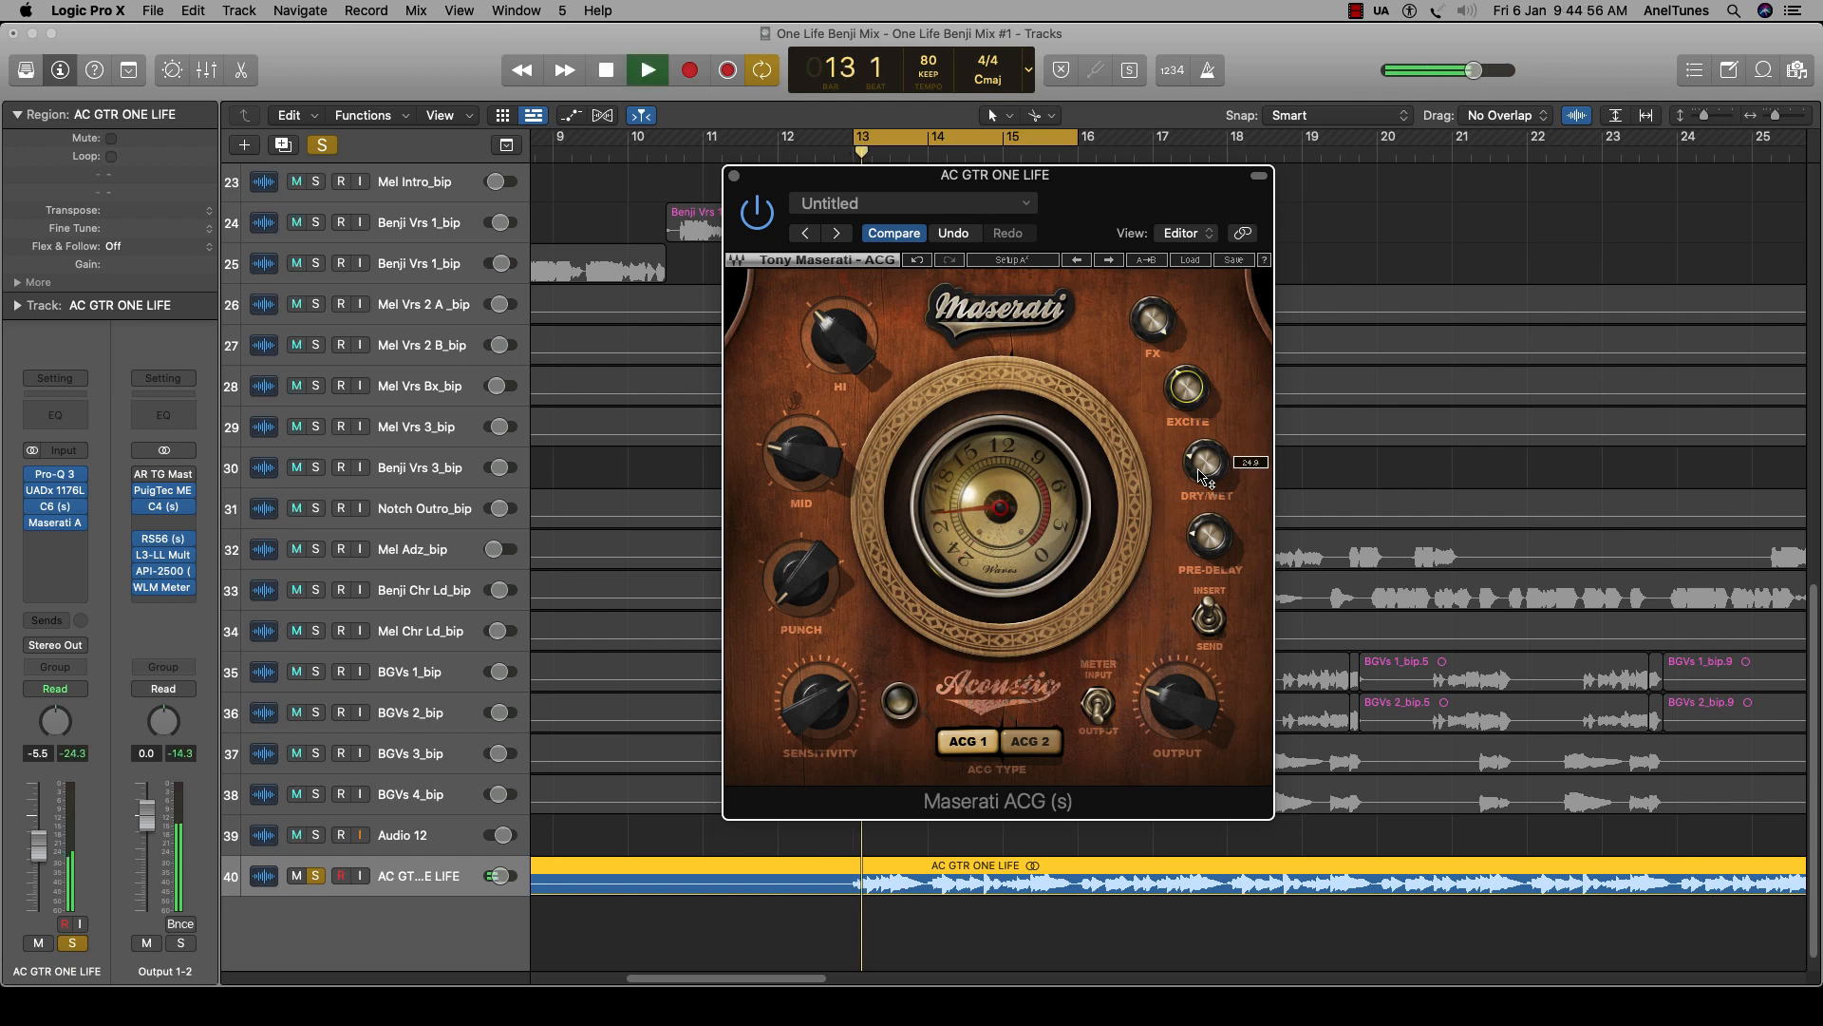
{"action": "left_click_drag", "start_coordinate": [1204, 484], "coordinate": [1204, 446]}
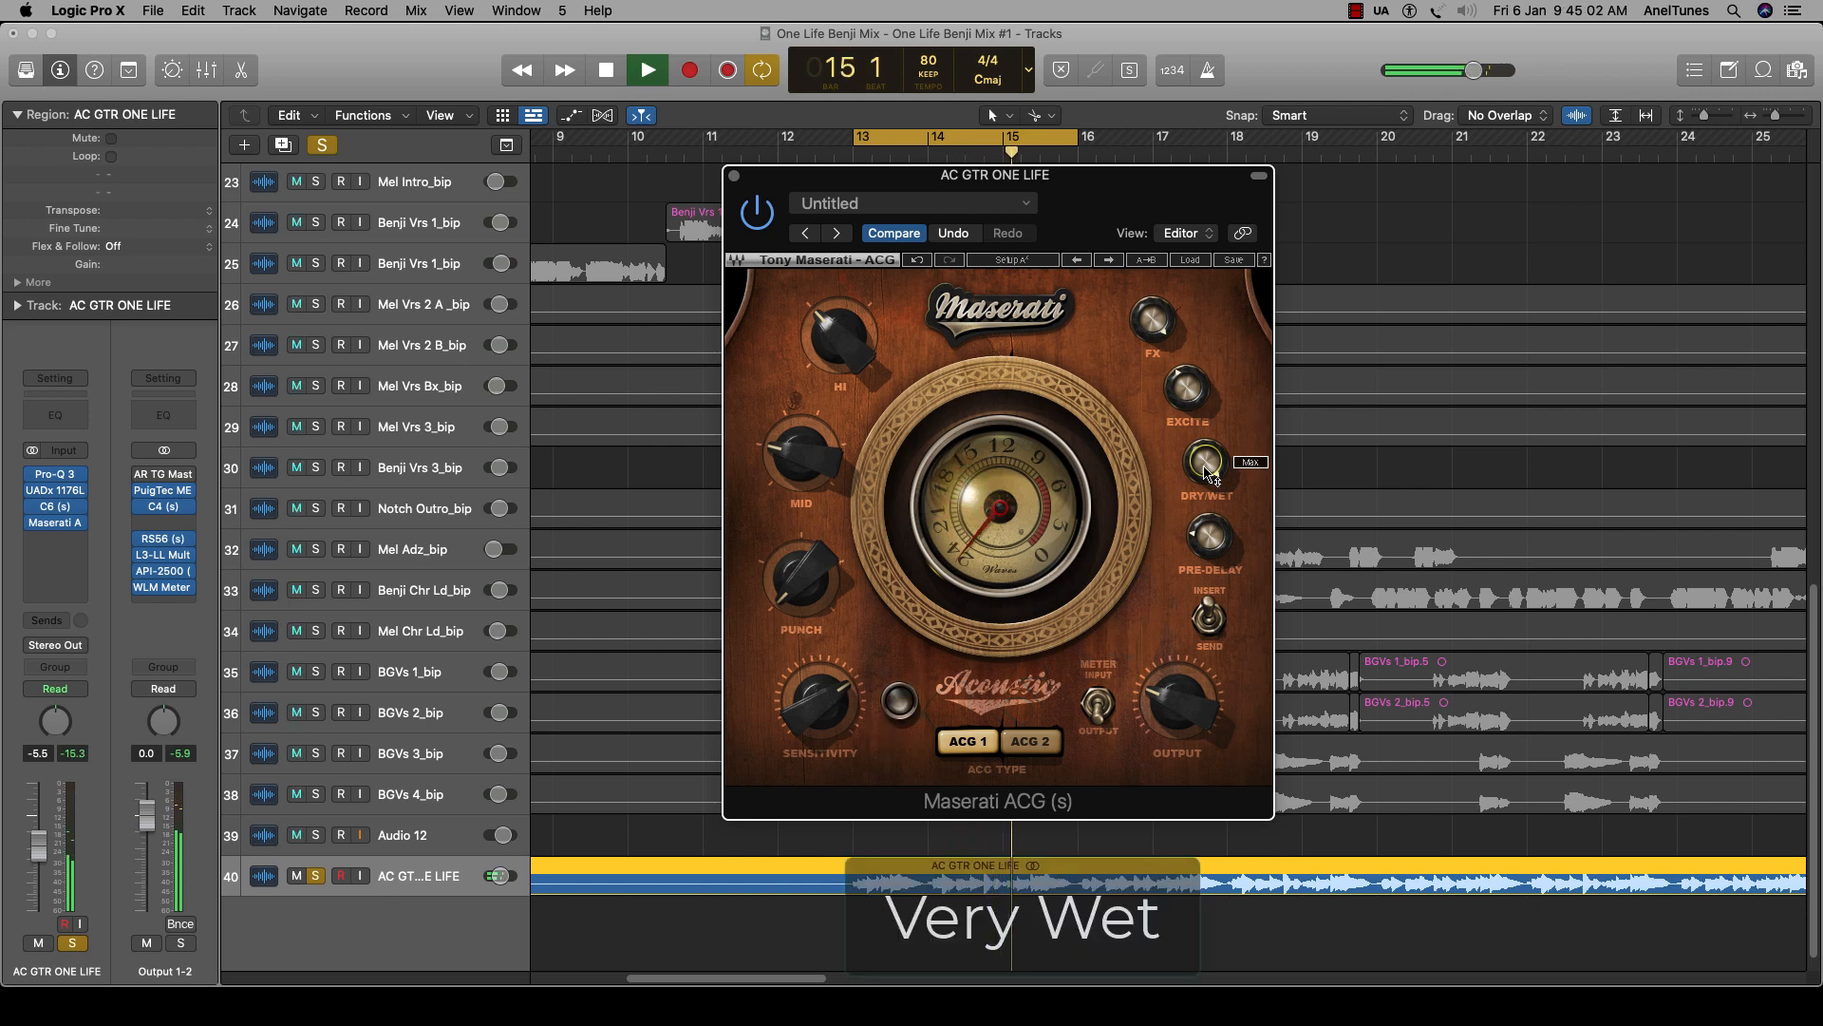
{"action": "key", "text": "space"}
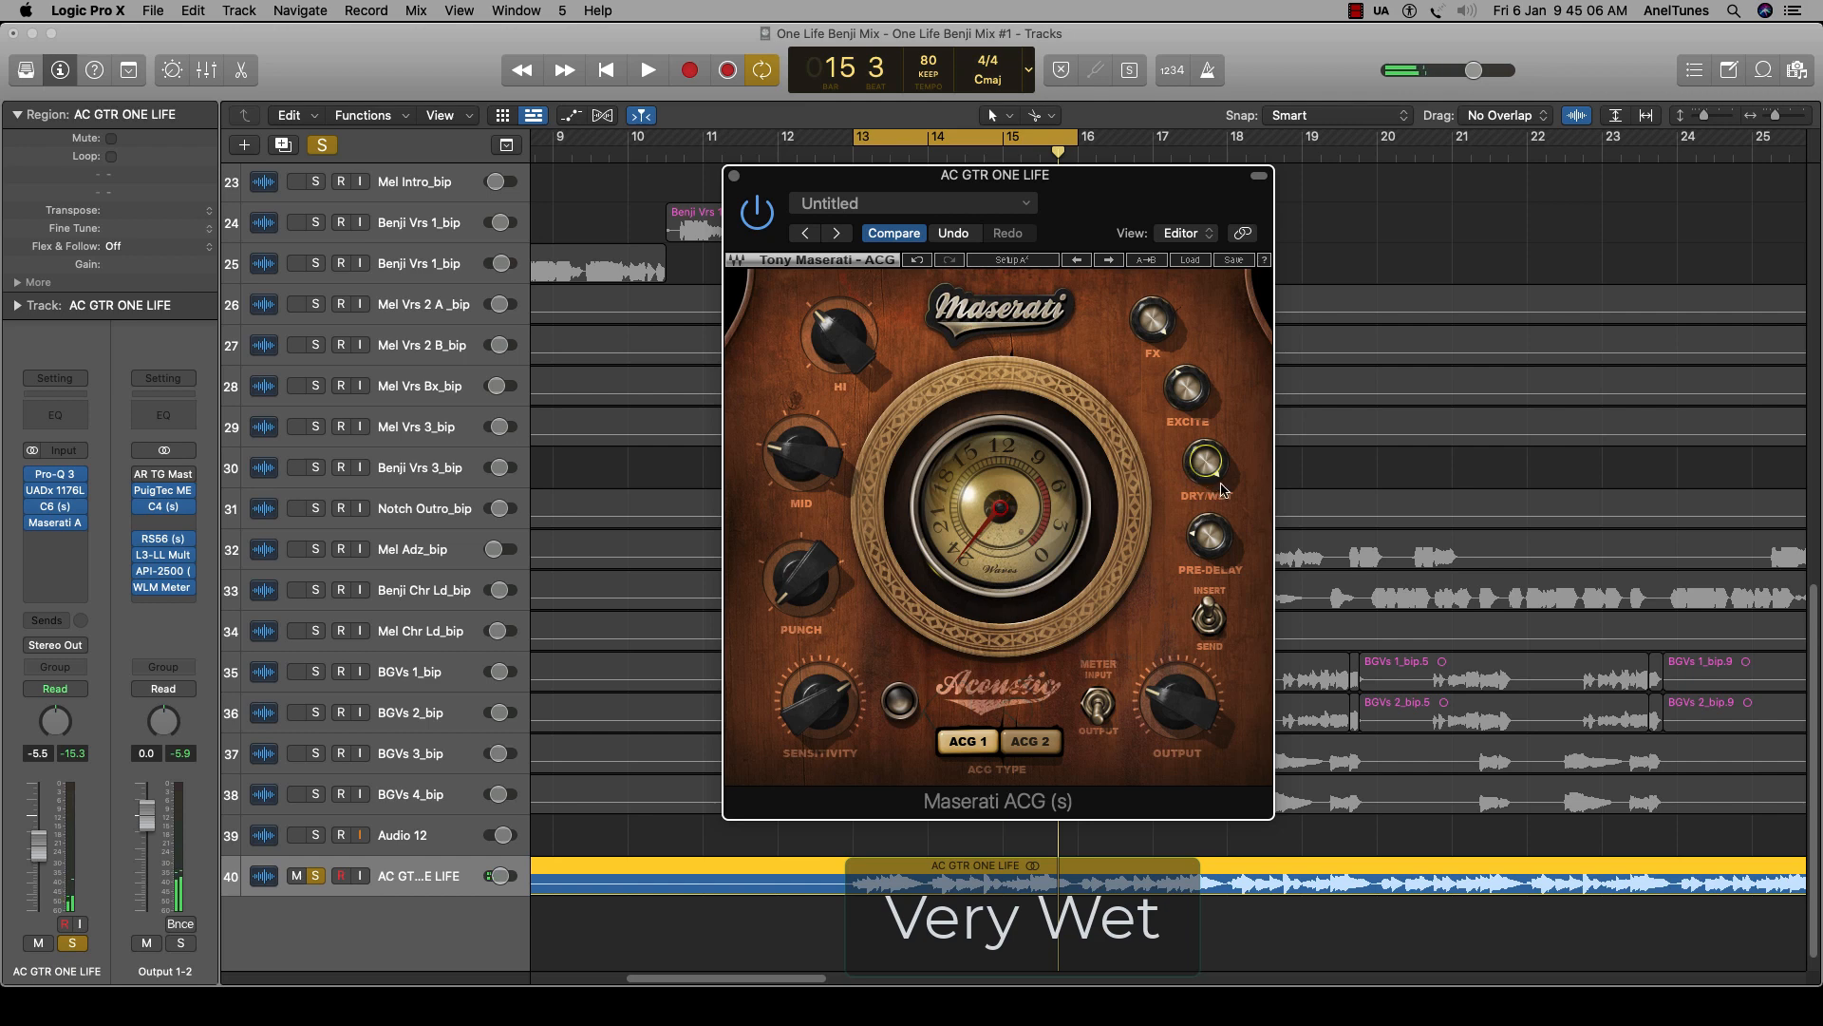
Set Maserati ACG's Dry/Wet knob to a slightly wet blend and audition the soloed guitar loop.
{"action": "mouse_move", "coordinate": [1206, 470]}
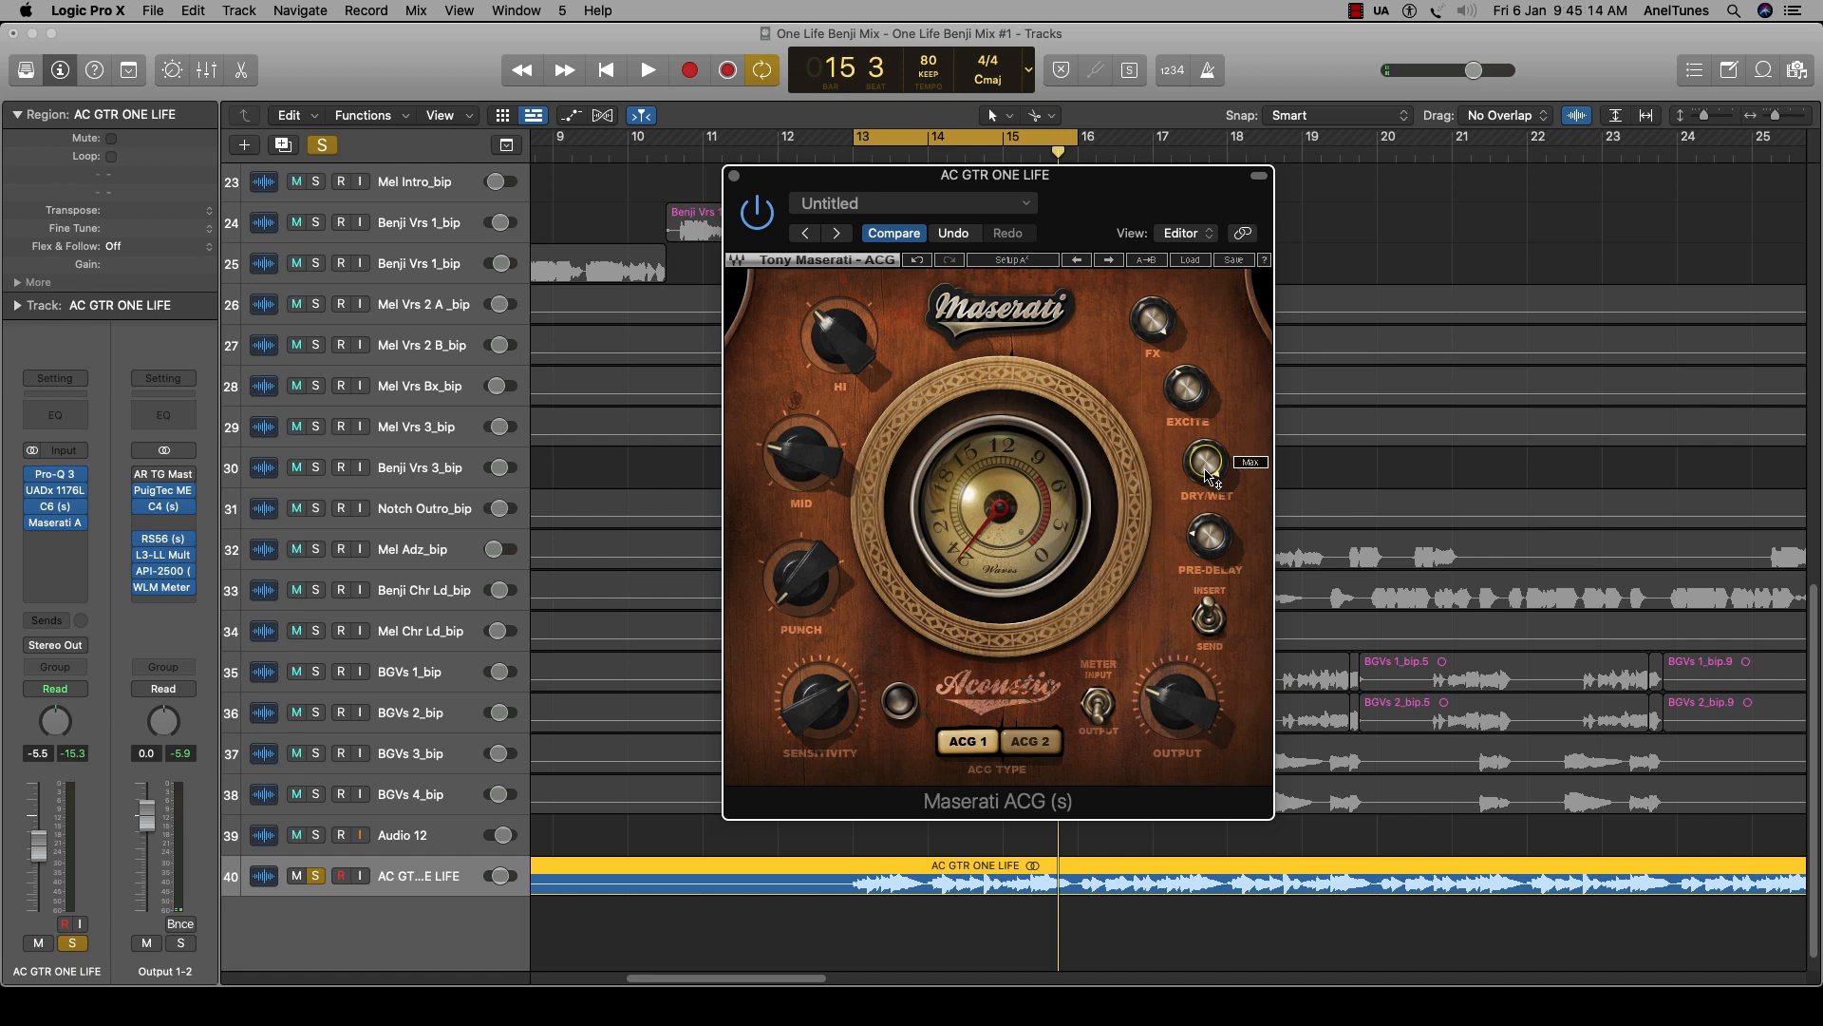
{"action": "left_click_drag", "start_coordinate": [1206, 470], "coordinate": [1206, 551]}
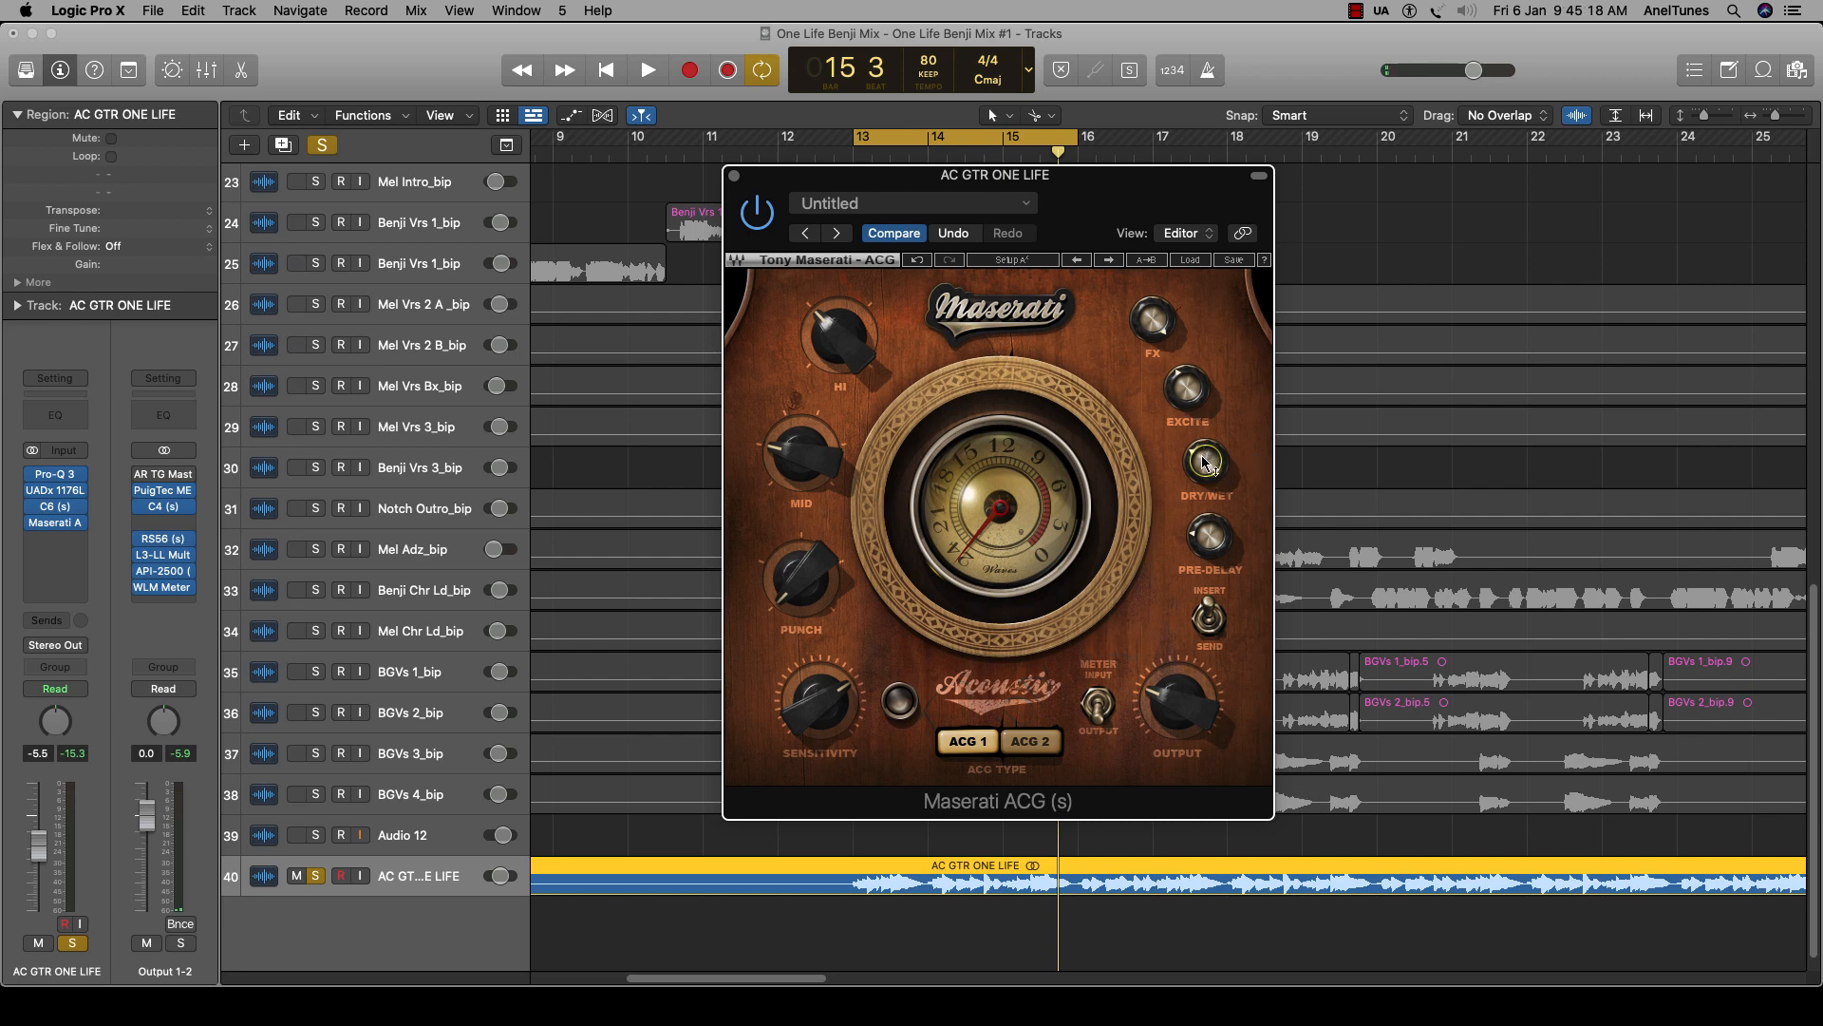
{"action": "left_click_drag", "start_coordinate": [1204, 462], "coordinate": [1204, 444]}
{"action": "left_click_drag", "start_coordinate": [1089, 180], "coordinate": [1013, 171]}
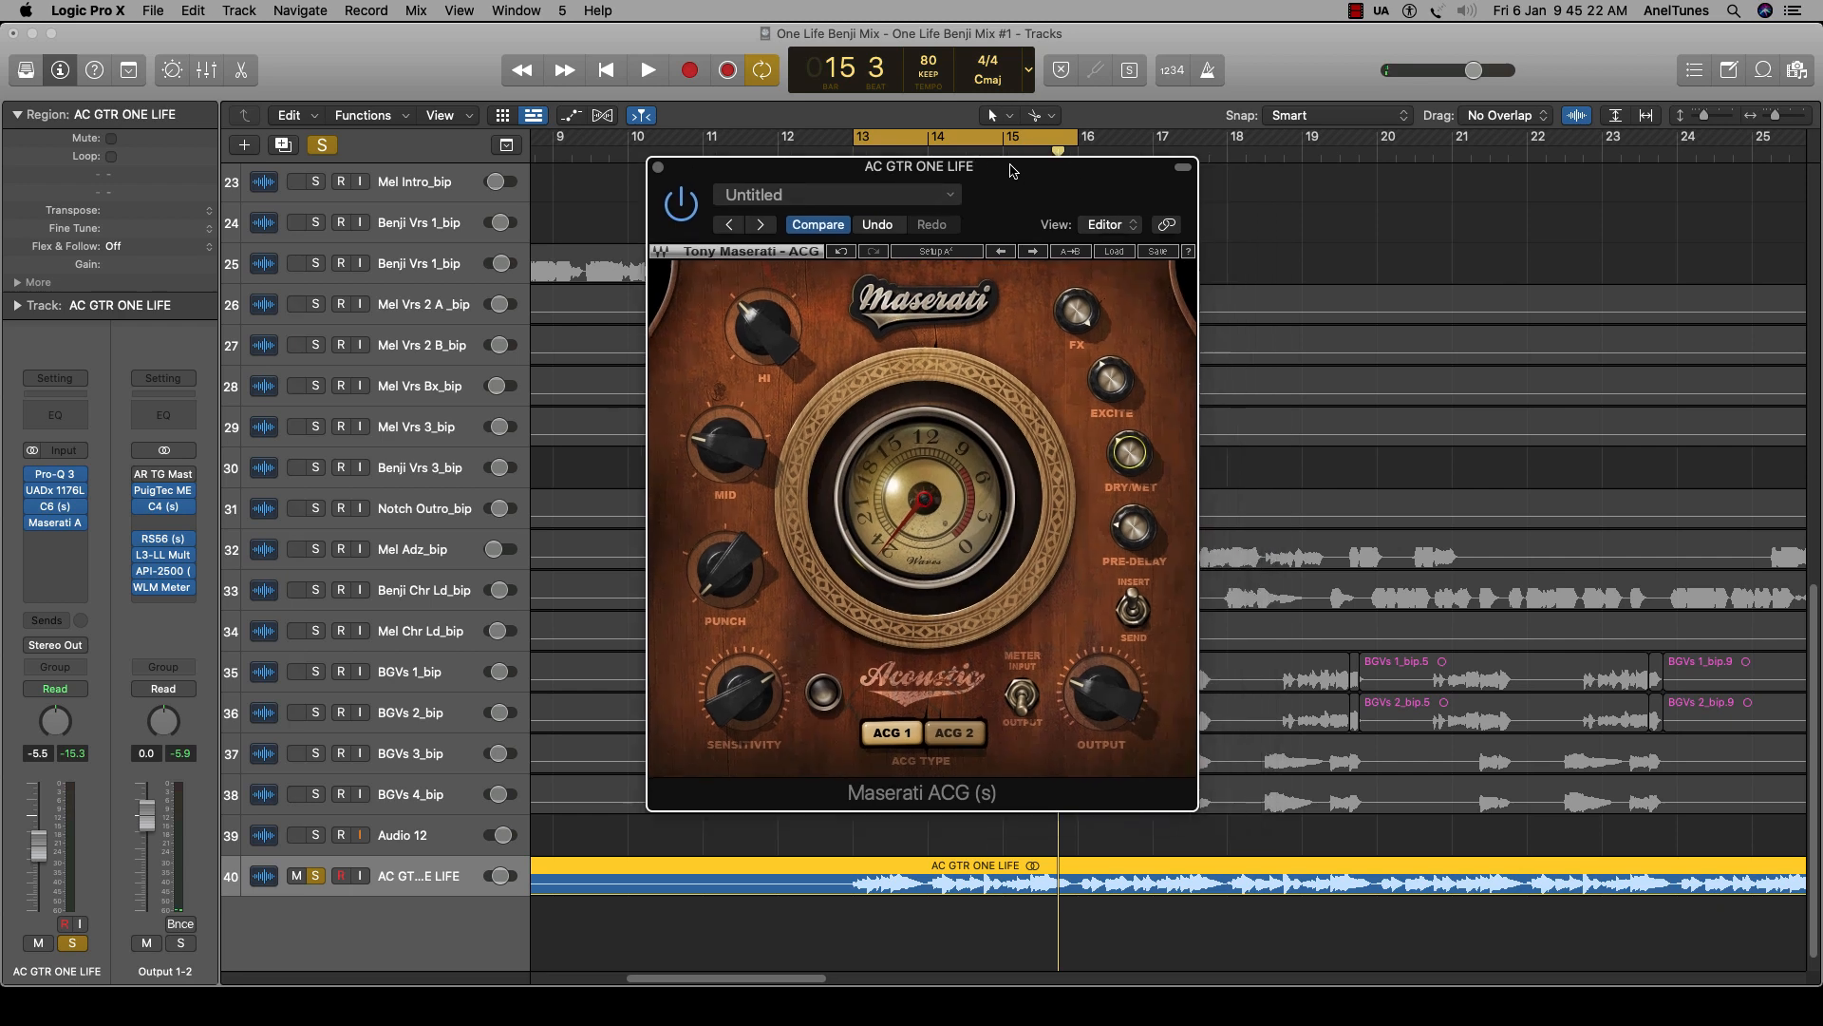
{"action": "key", "text": "space"}
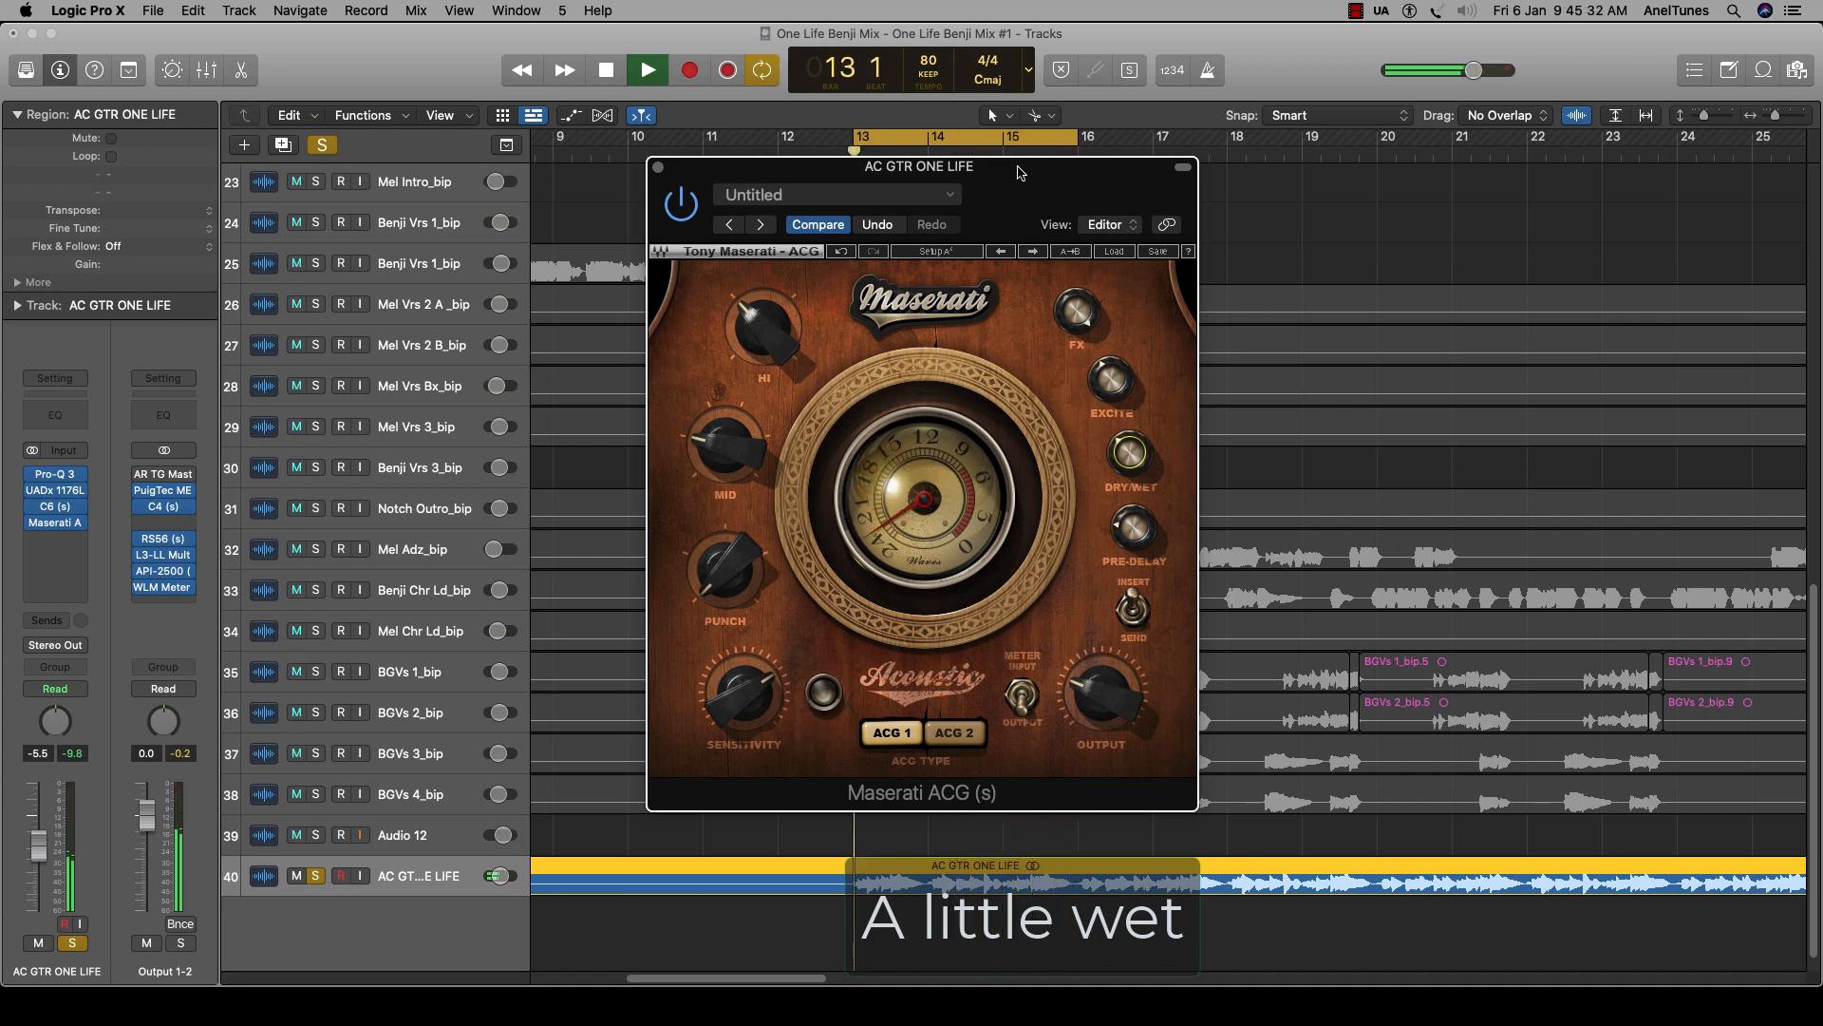
{"action": "key", "text": "space"}
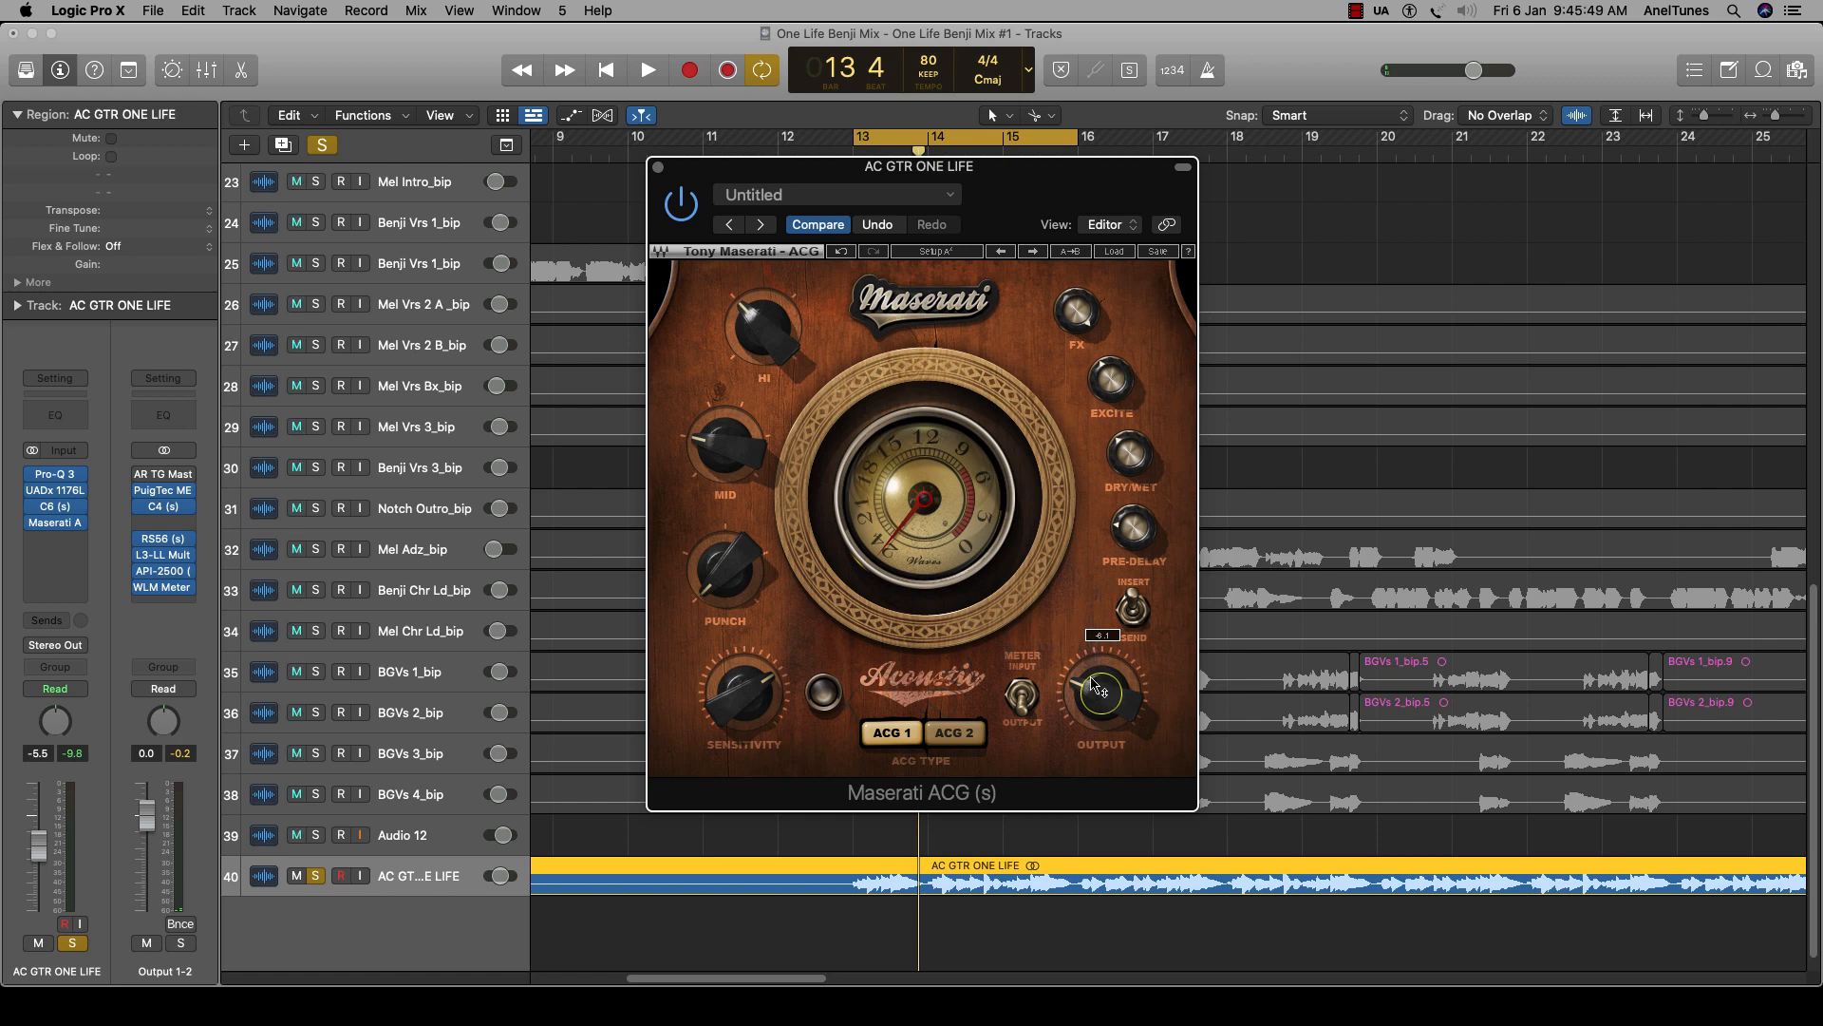
{"action": "left_click_drag", "start_coordinate": [997, 178], "coordinate": [1047, 204]}
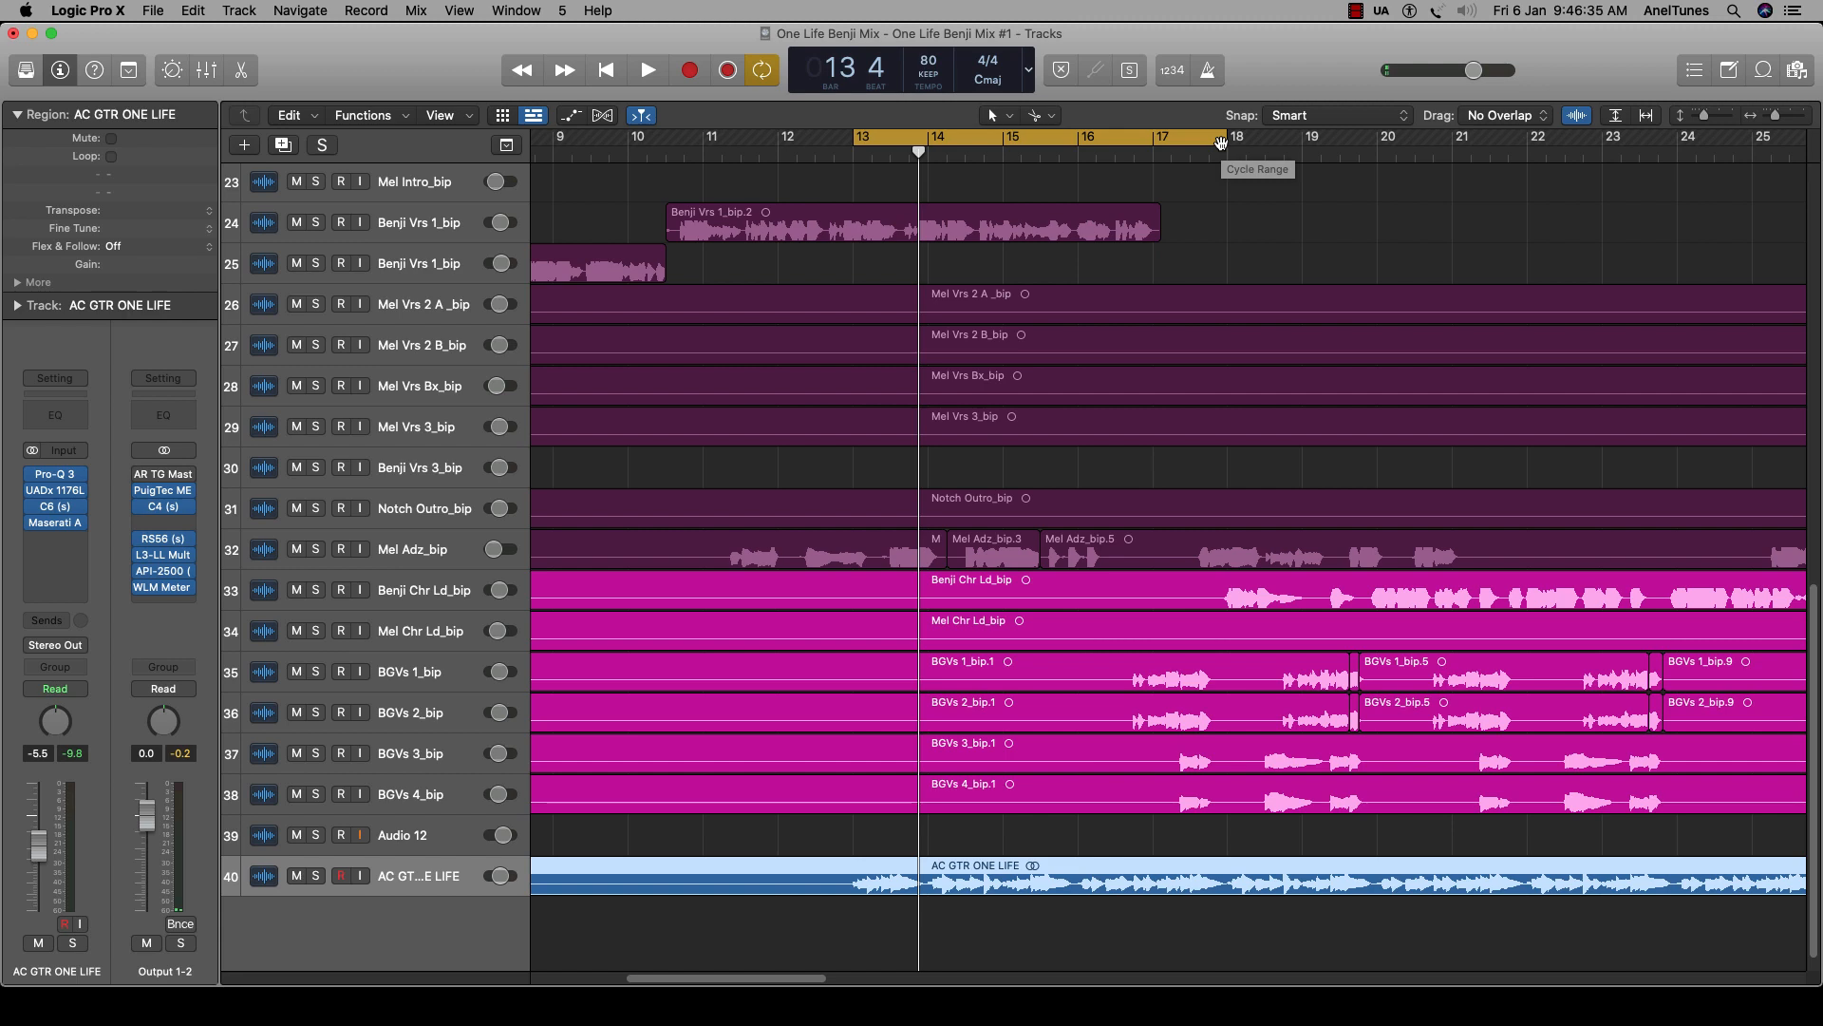
Extend the cycle range to bar 19 and lower the AC GTR ONE LIFE fader to -8.4 dB while auditioning the full mix.
{"action": "left_click_drag", "start_coordinate": [1218, 144], "coordinate": [1299, 163]}
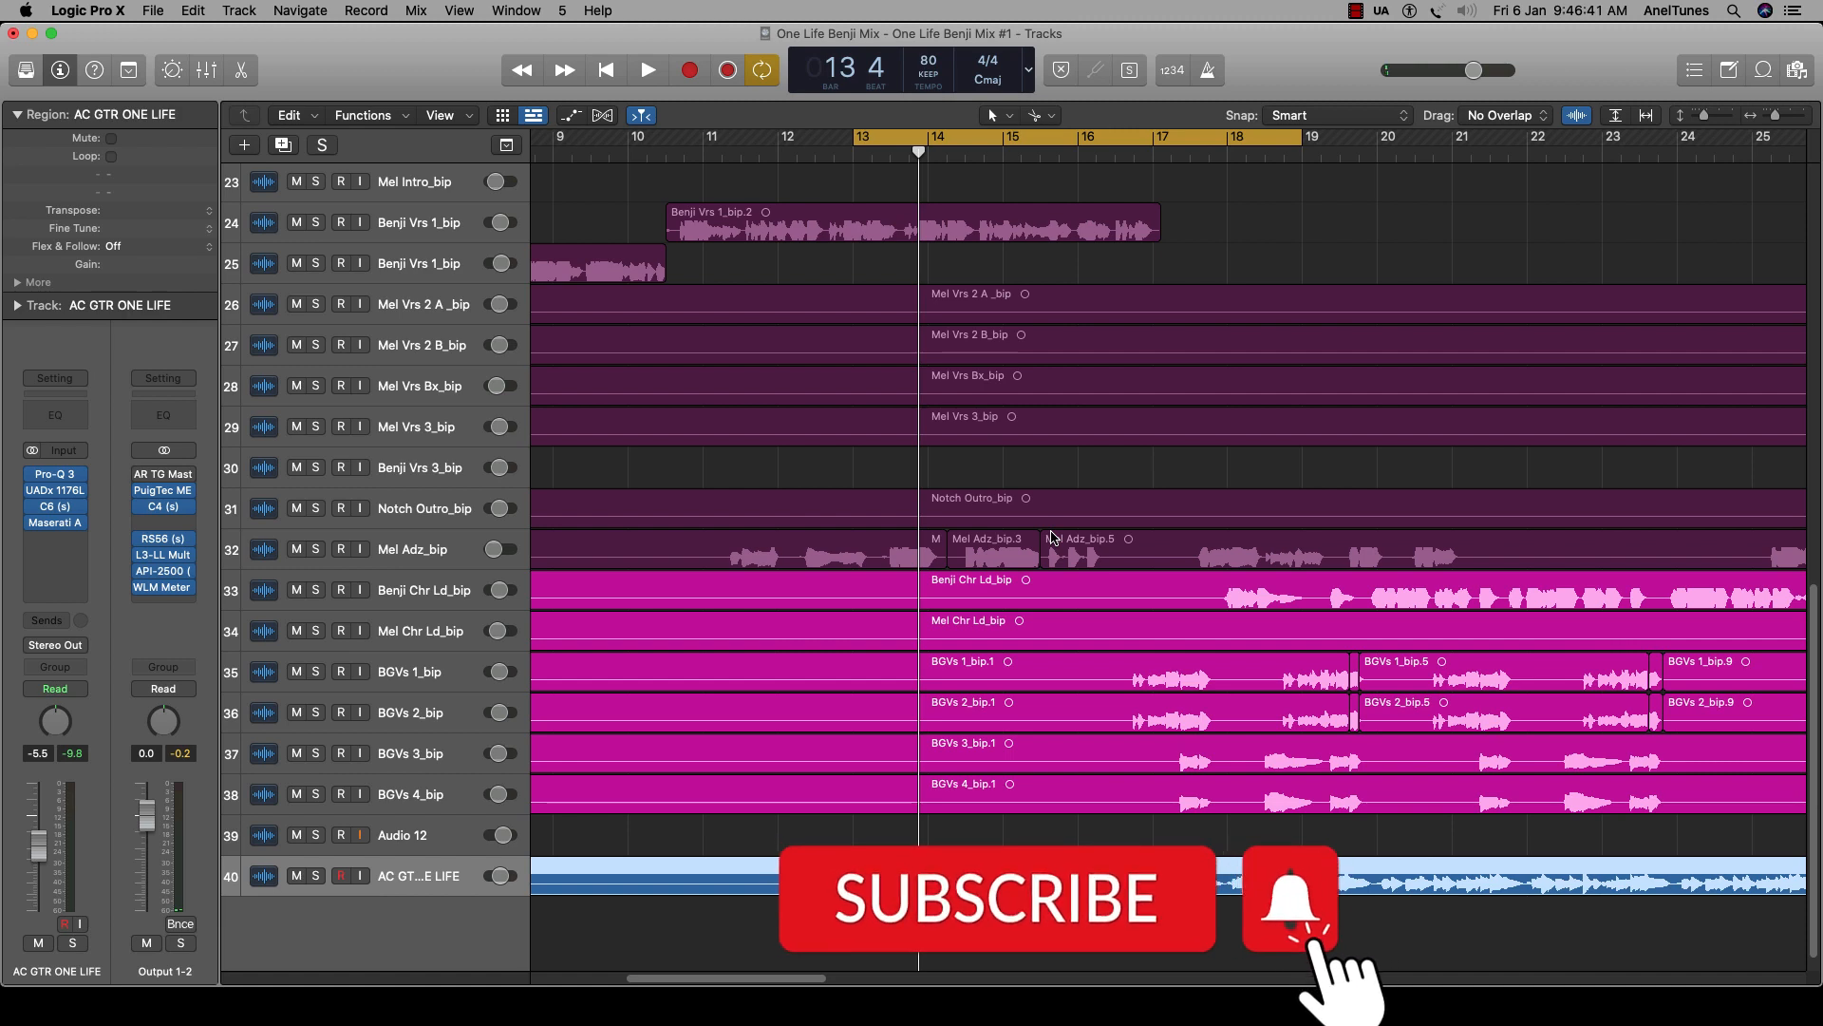
{"action": "key", "text": "space"}
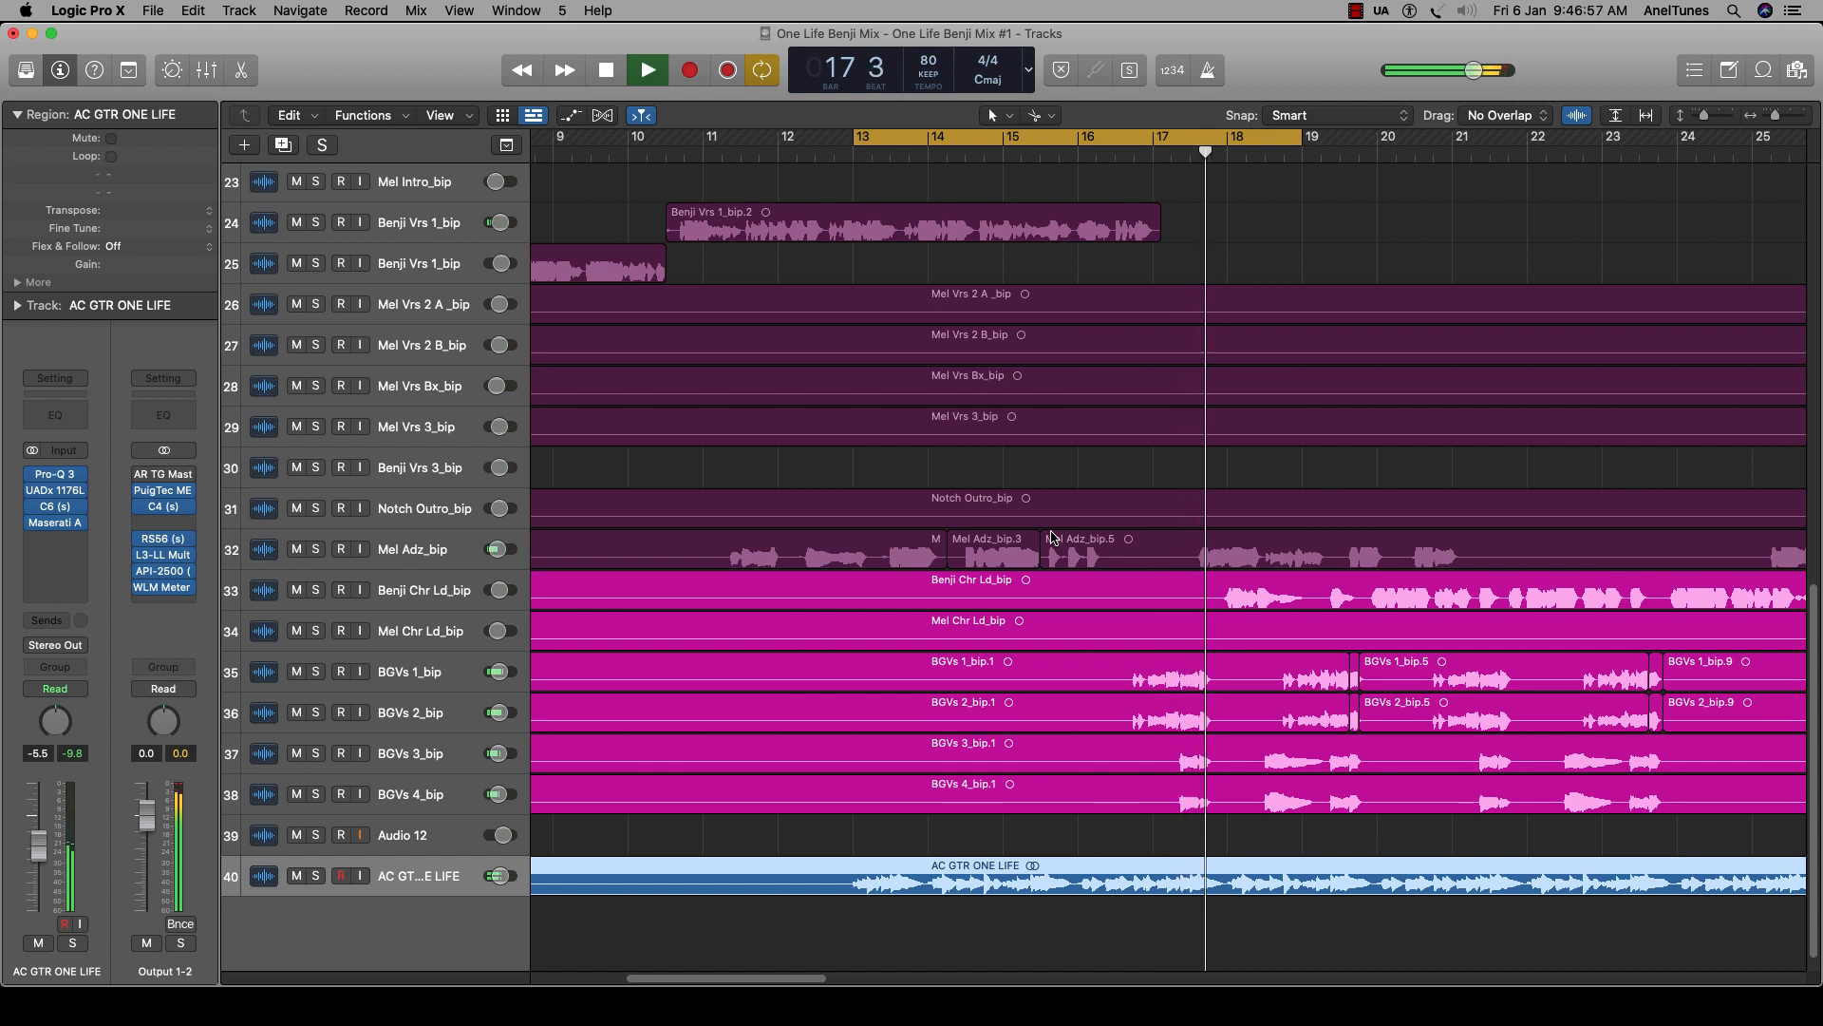
{"action": "key", "text": "space"}
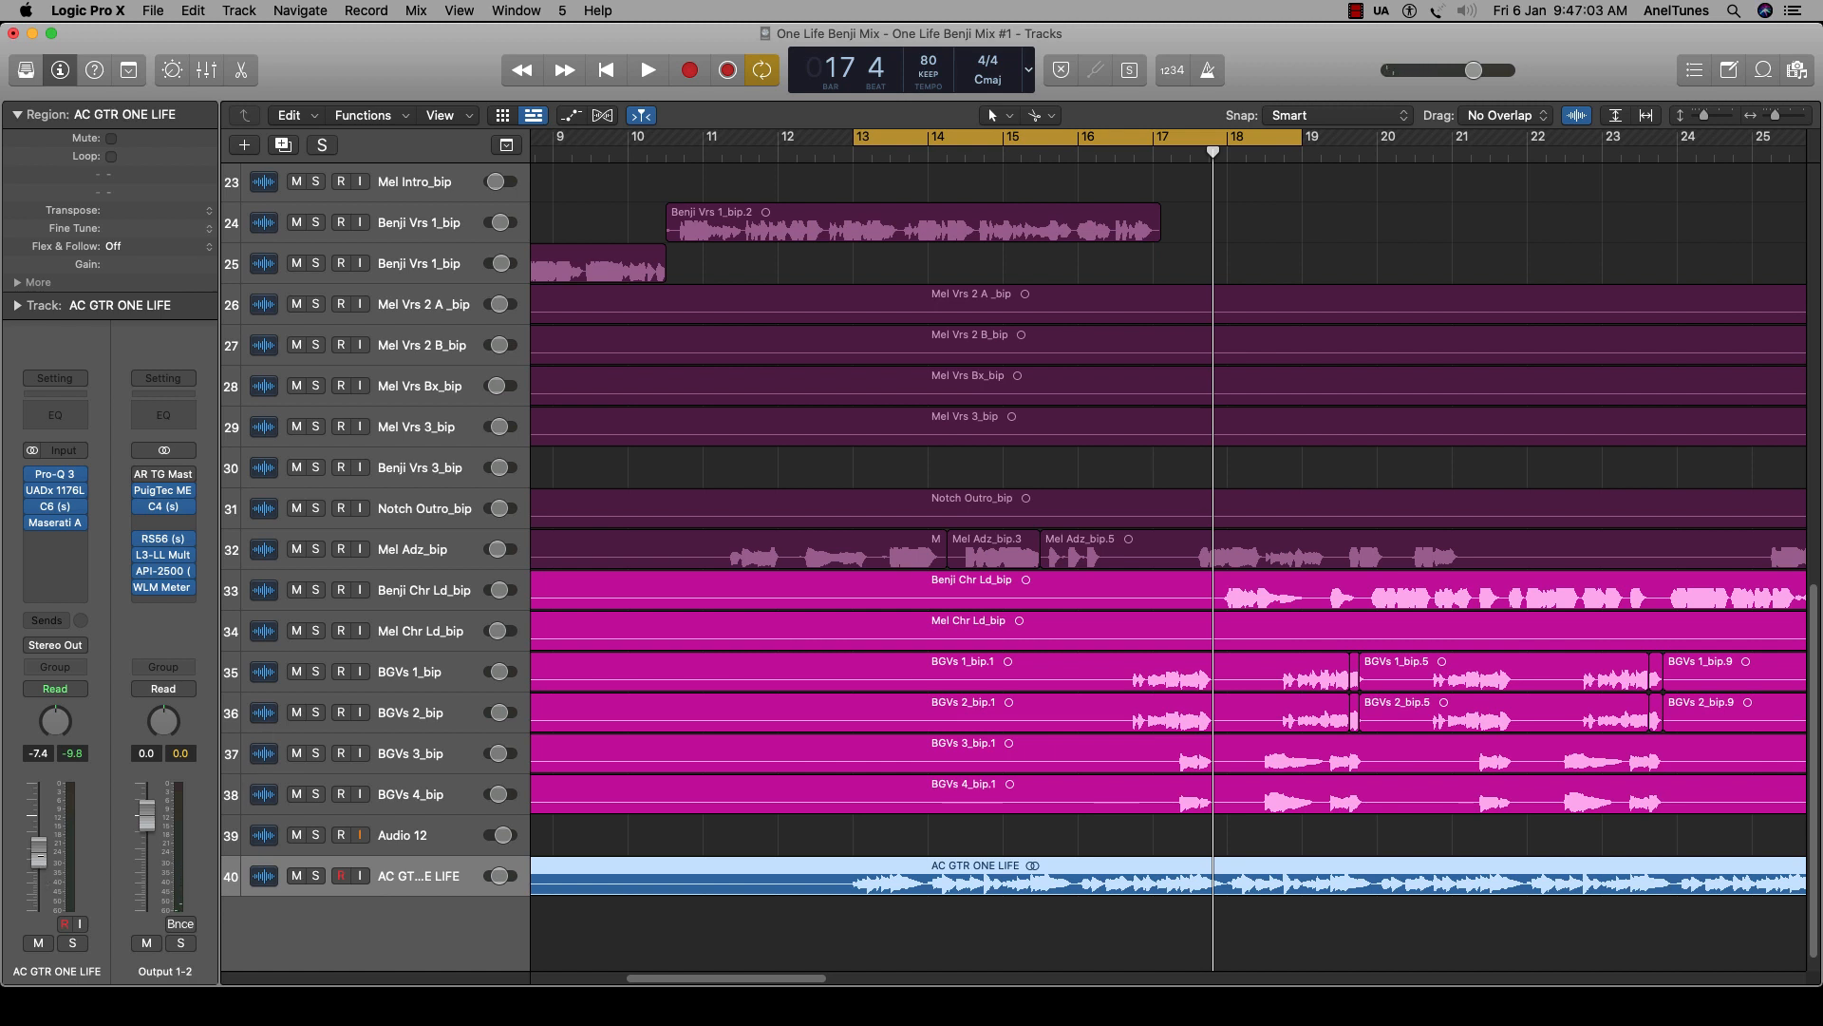
{"action": "key", "text": "space"}
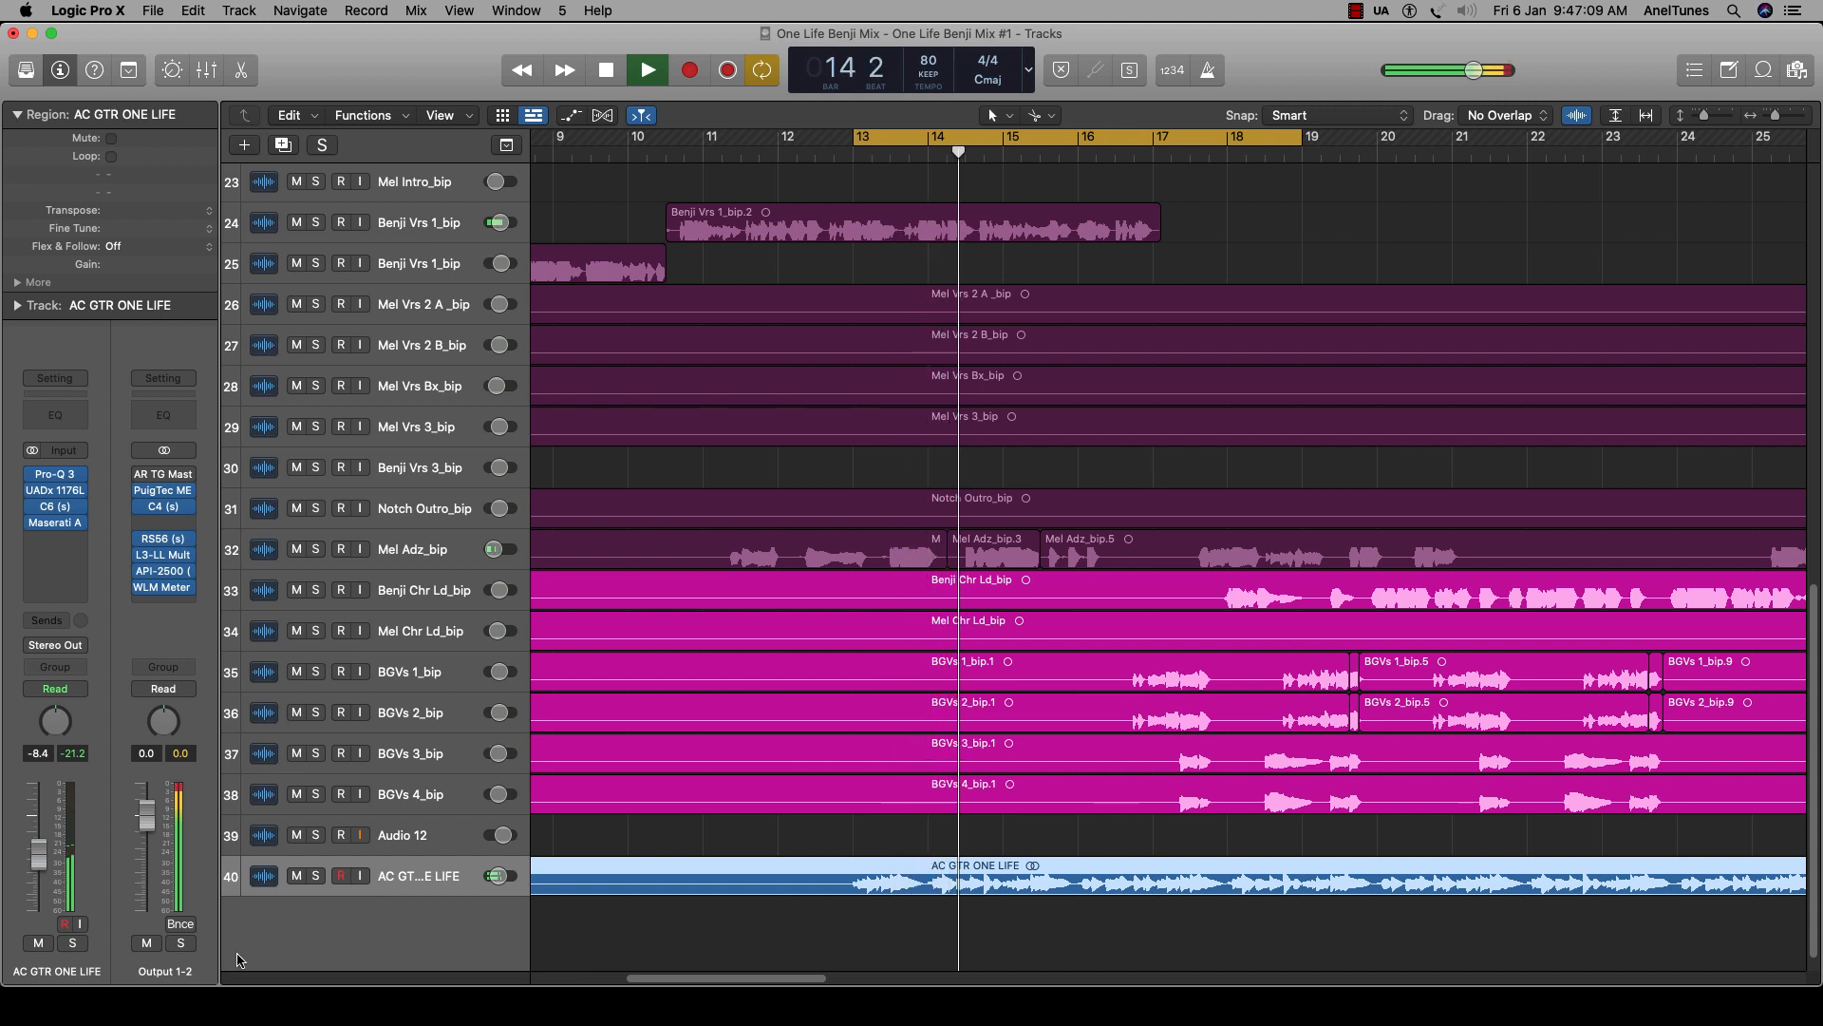
{"action": "key", "text": "space"}
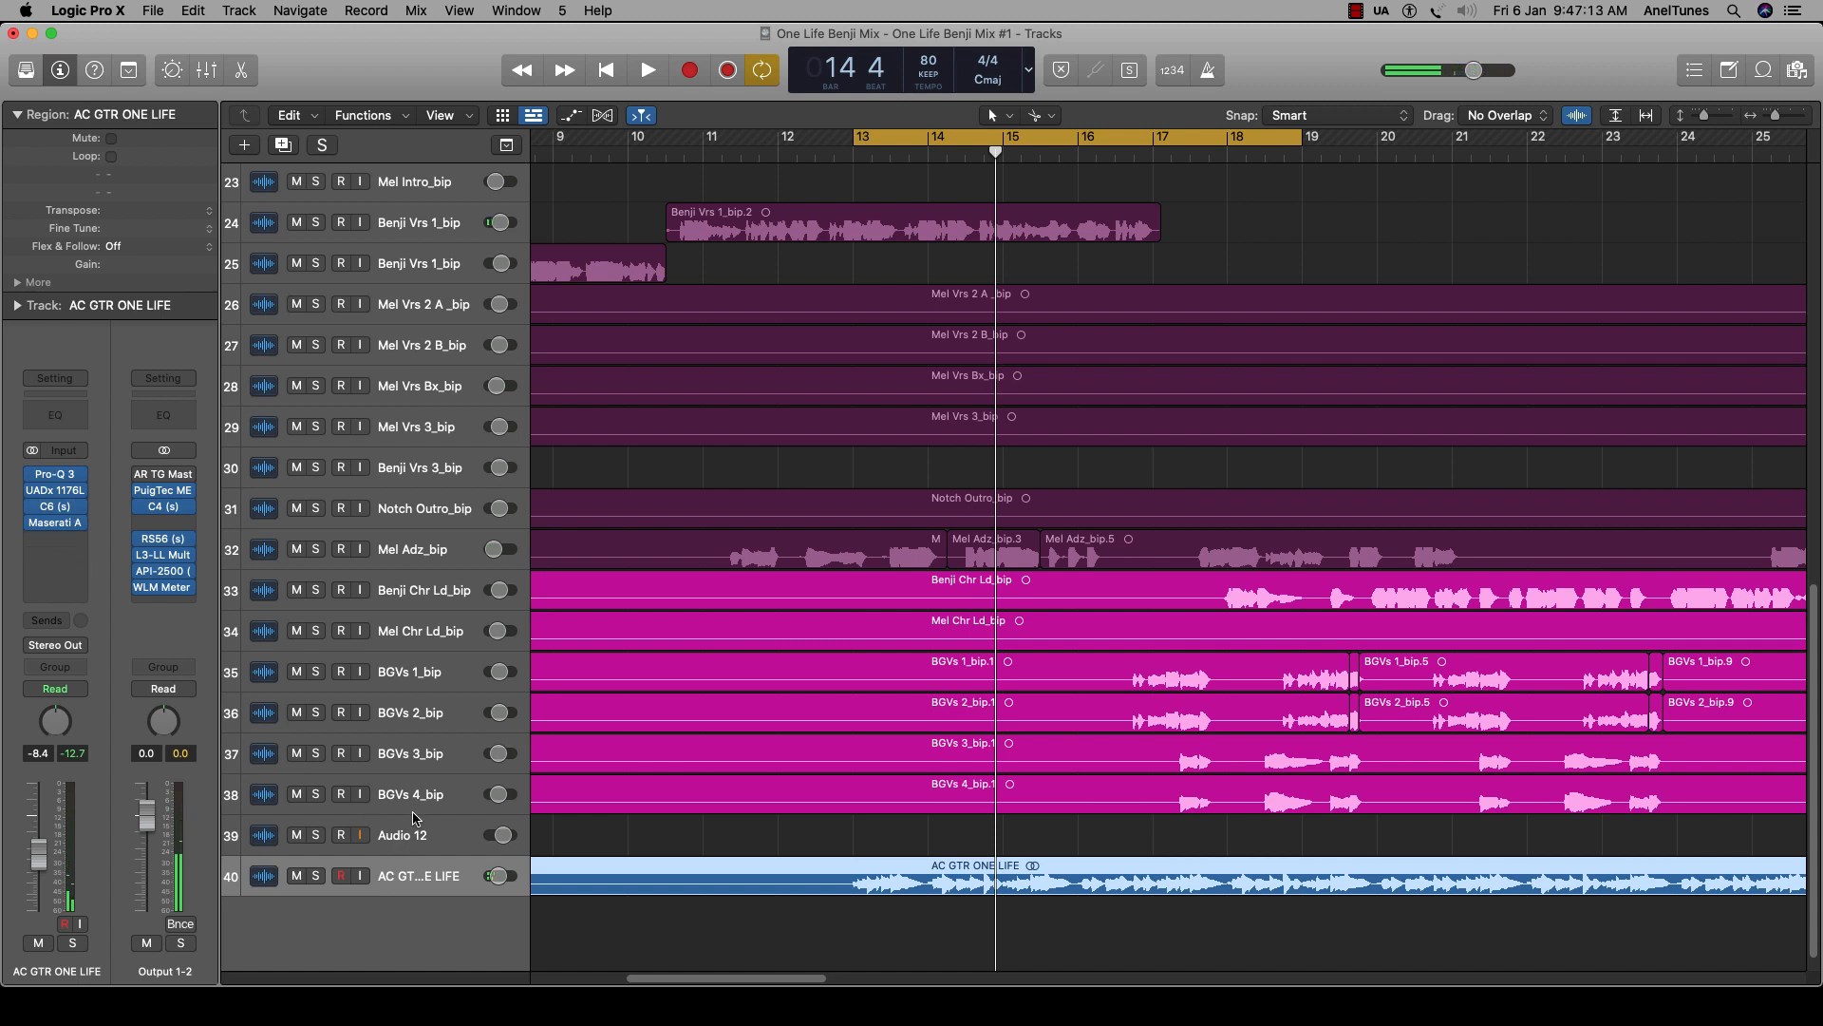
Mute the BV and LD VX vocal buses, audition the mix loop, and unmute LD VX for playback with vocals.
{"action": "left_click", "coordinate": [414, 746]}
{"action": "left_click", "coordinate": [146, 942]}
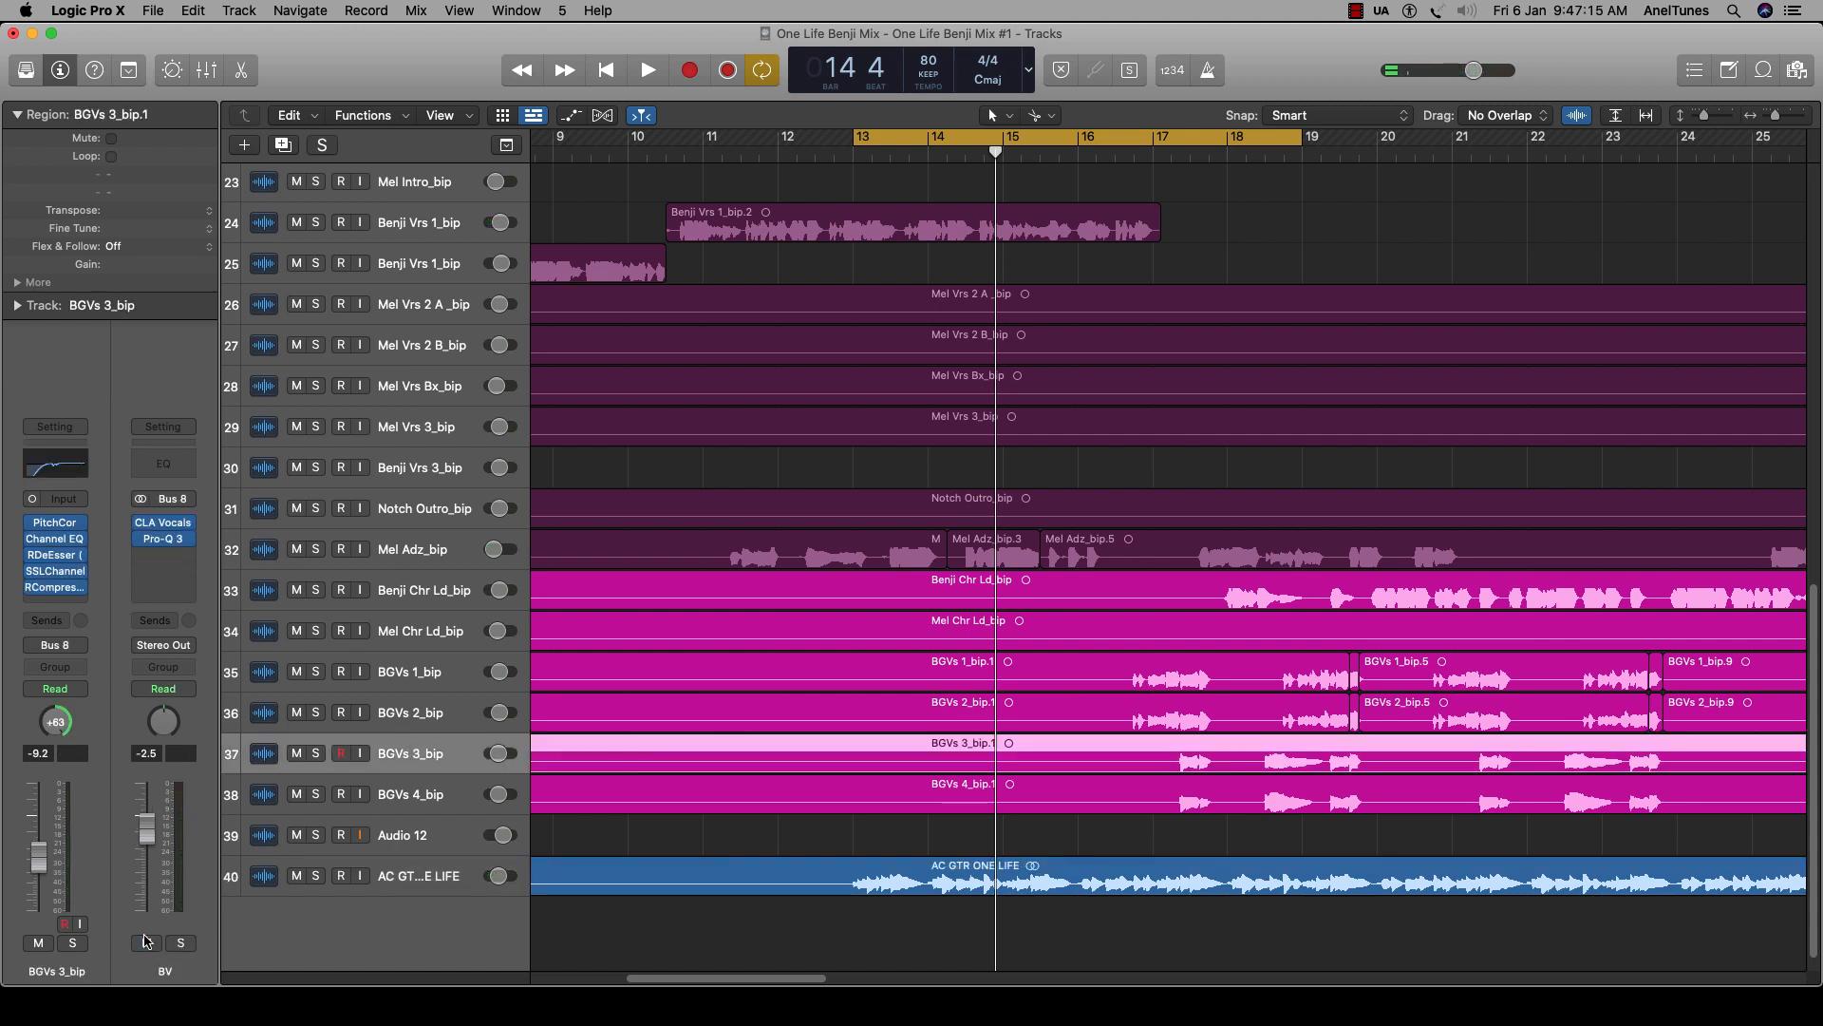
{"action": "left_click", "coordinate": [406, 559]}
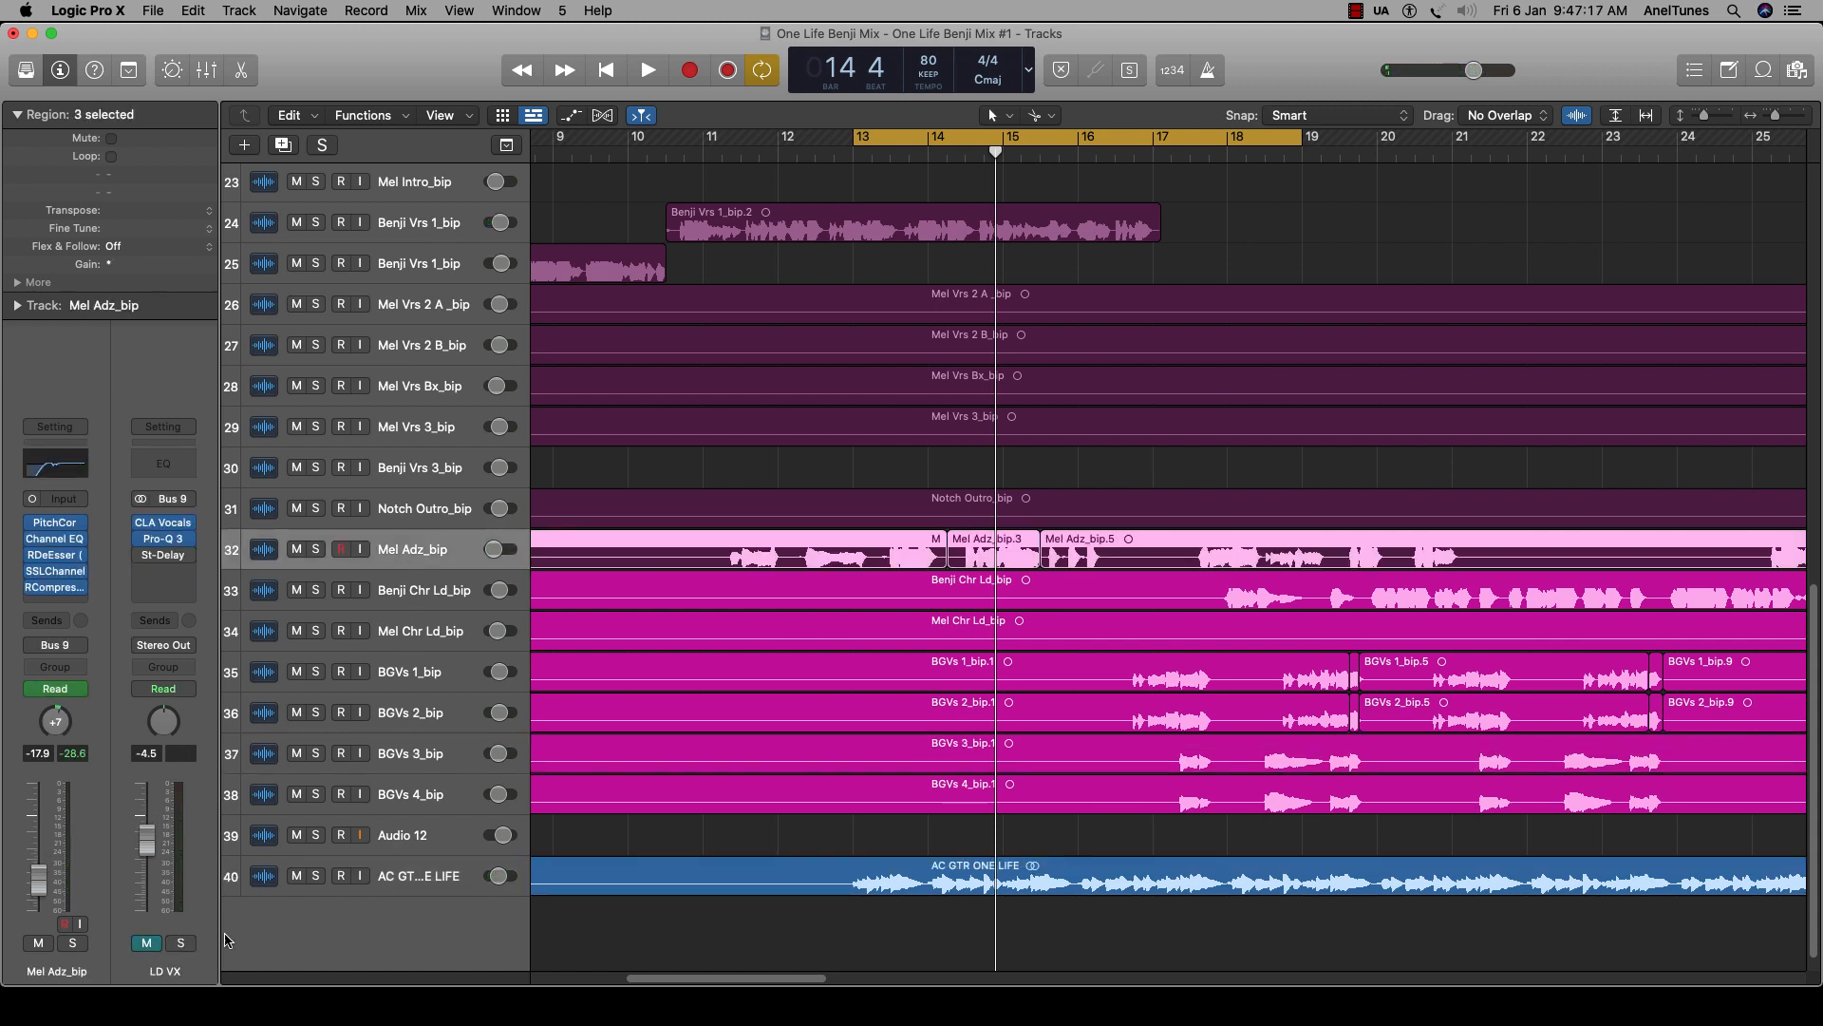
{"action": "key", "text": "space"}
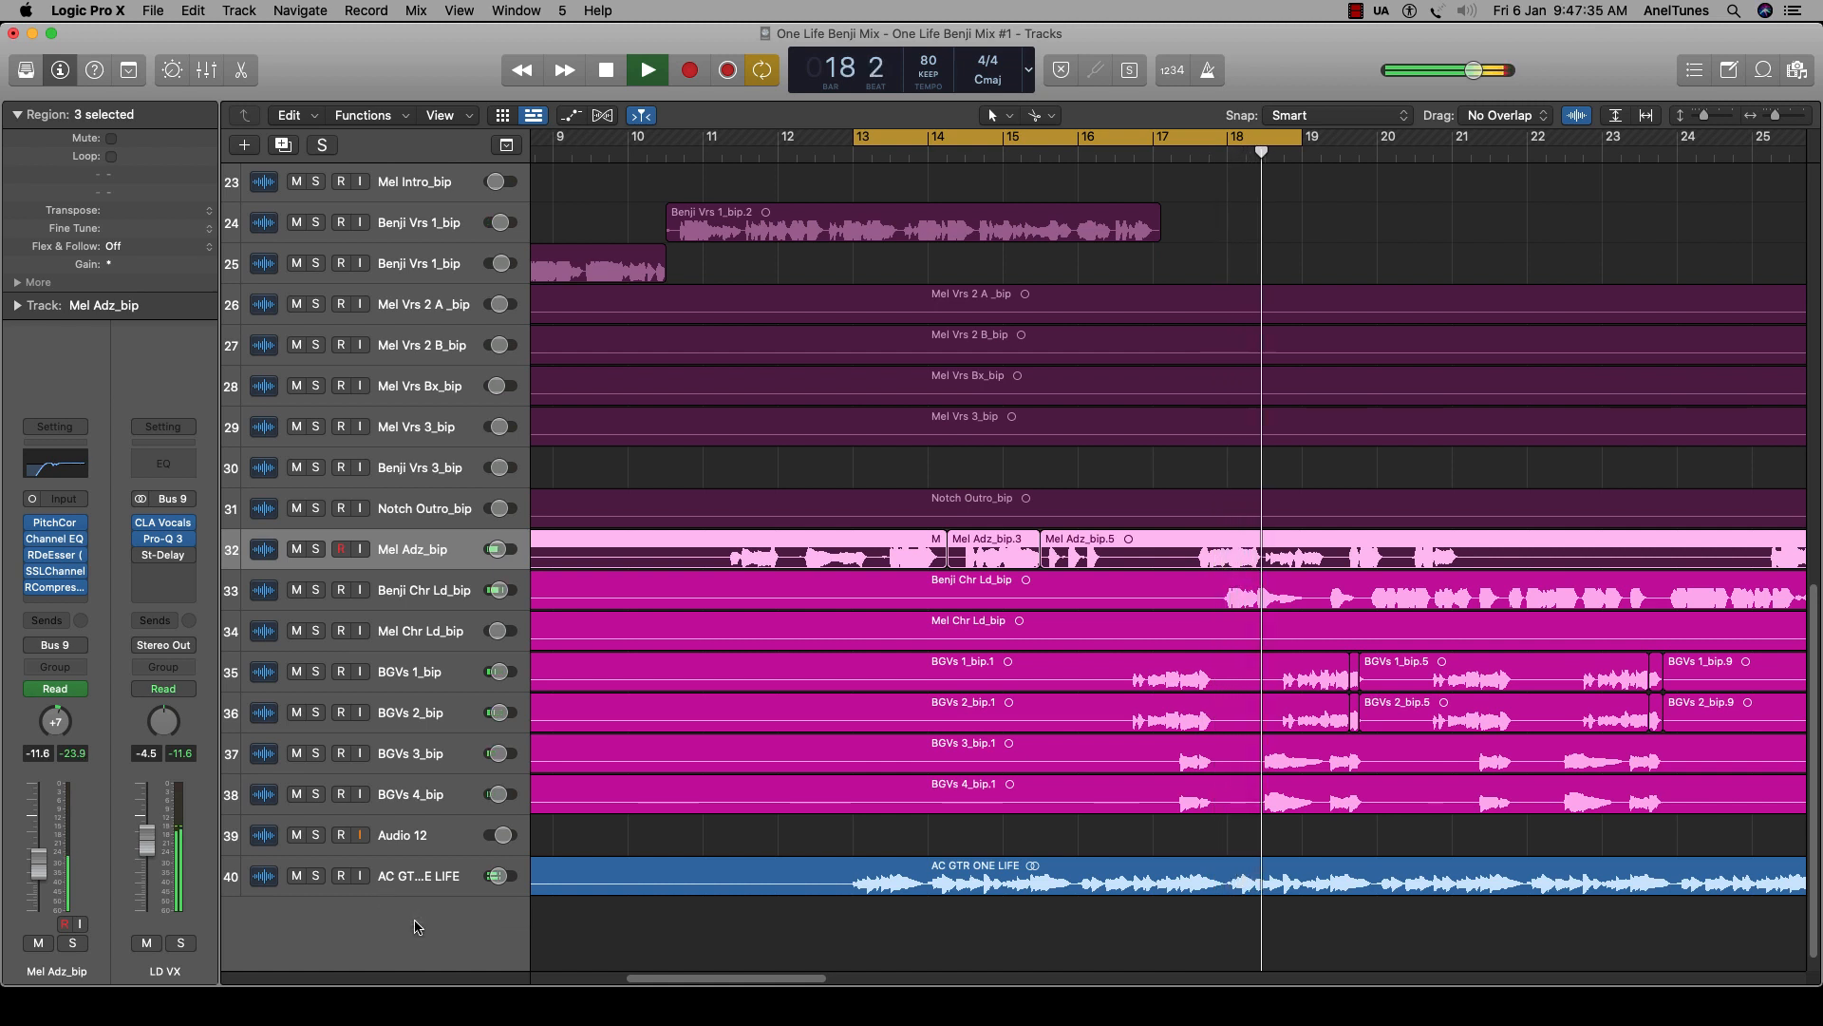
{"action": "key", "text": "space"}
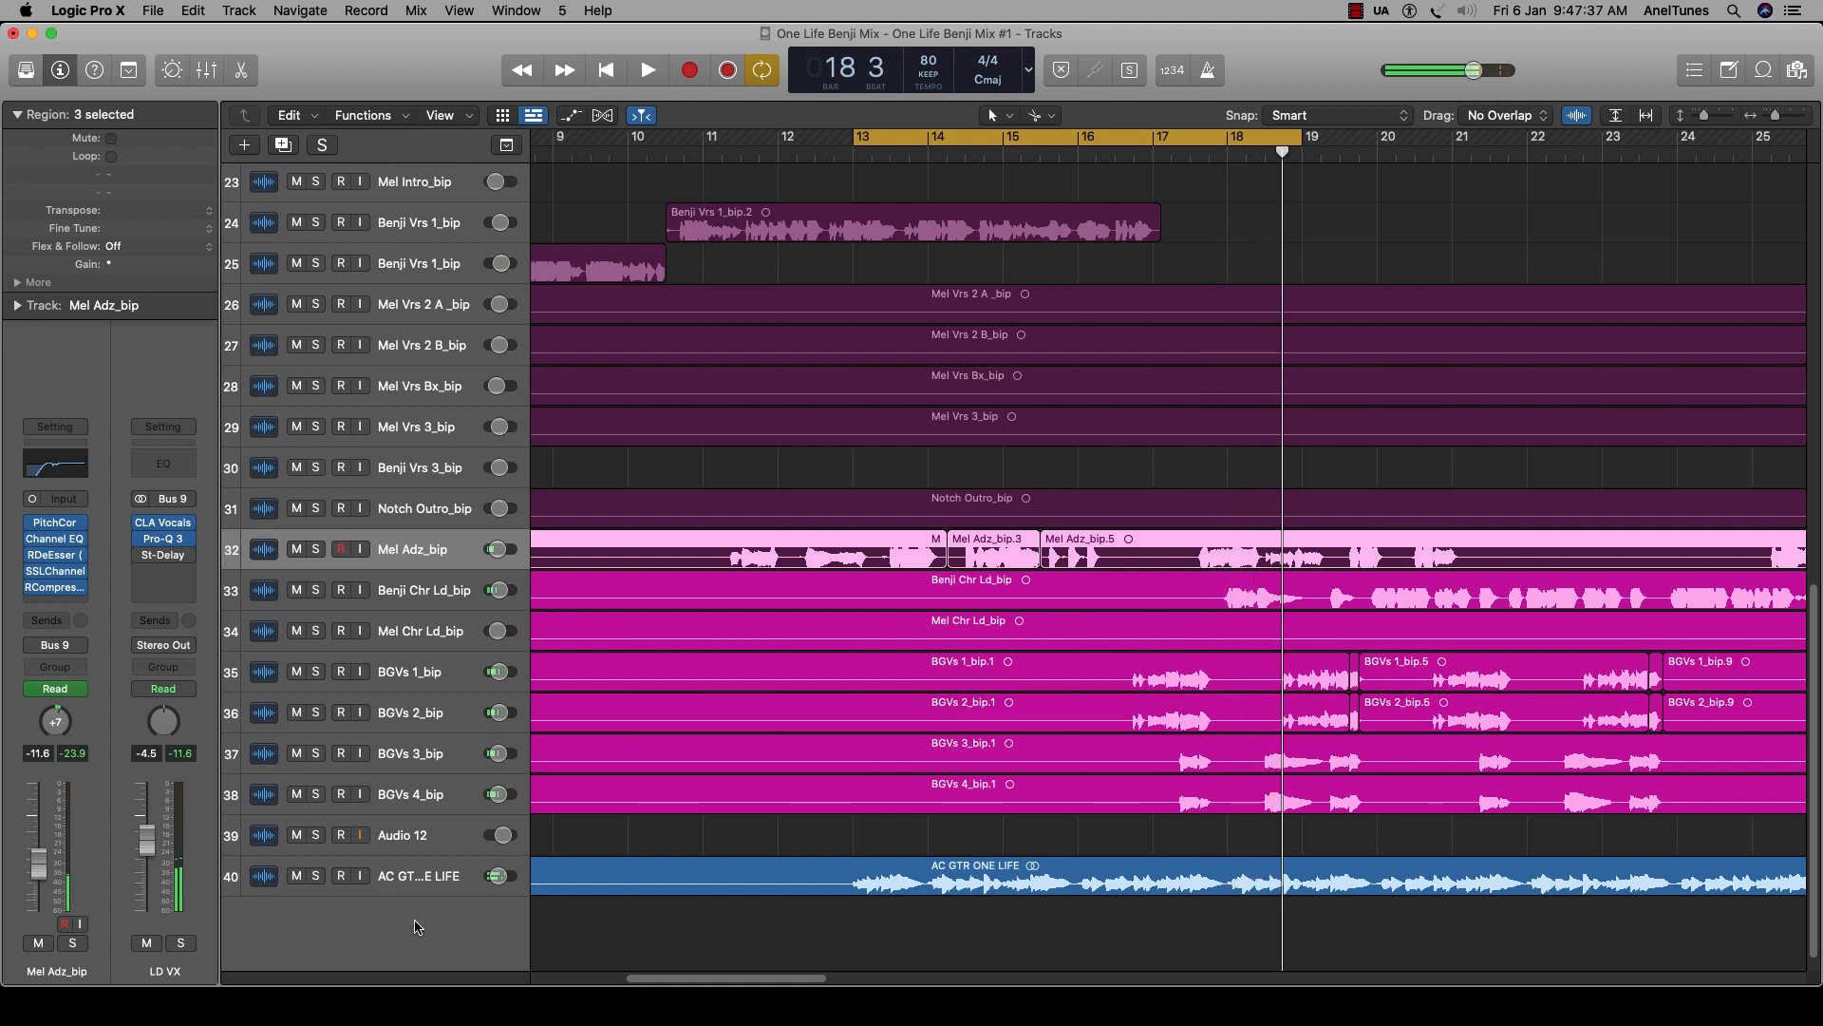